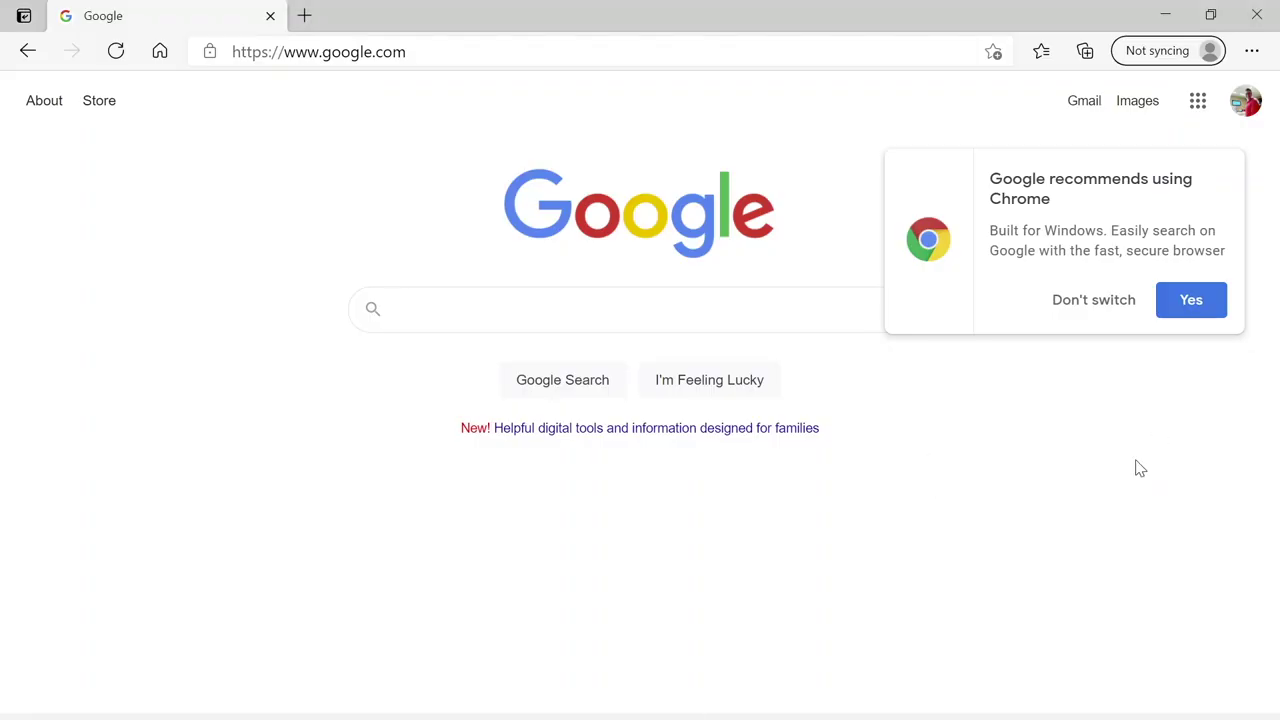
- Go to the website prostitcher.com
click(494, 55)
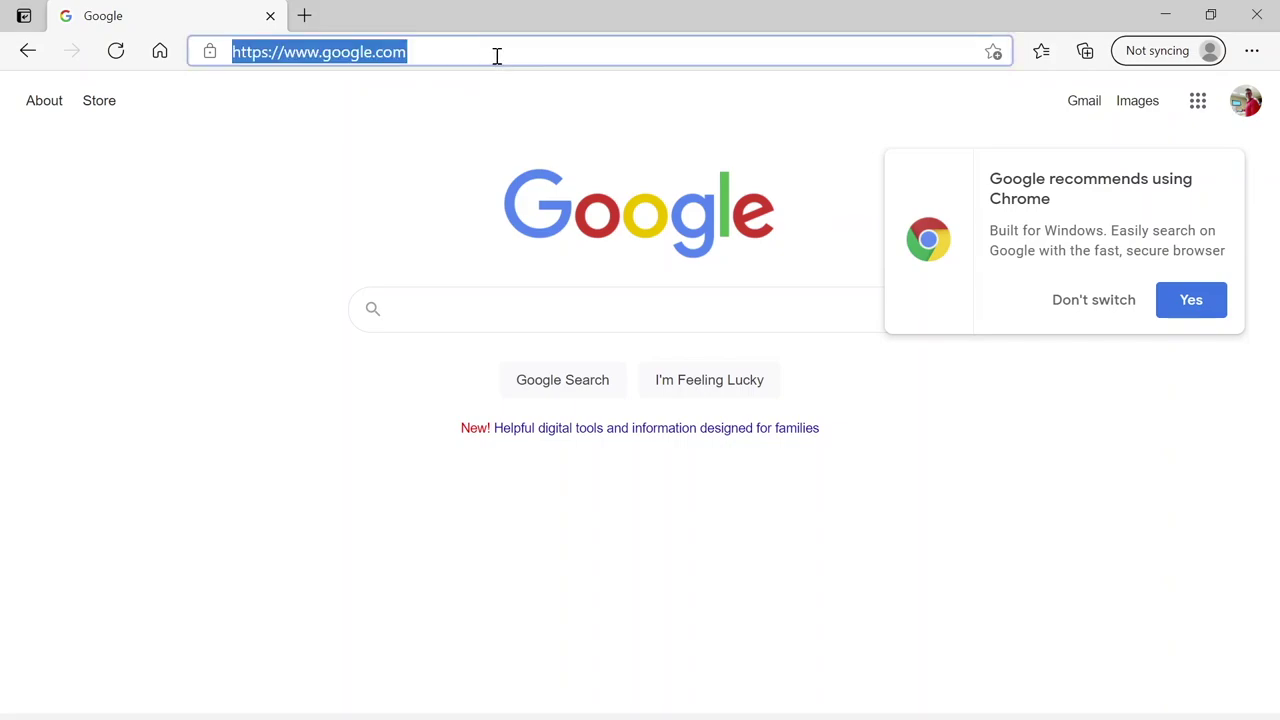
text(pros)
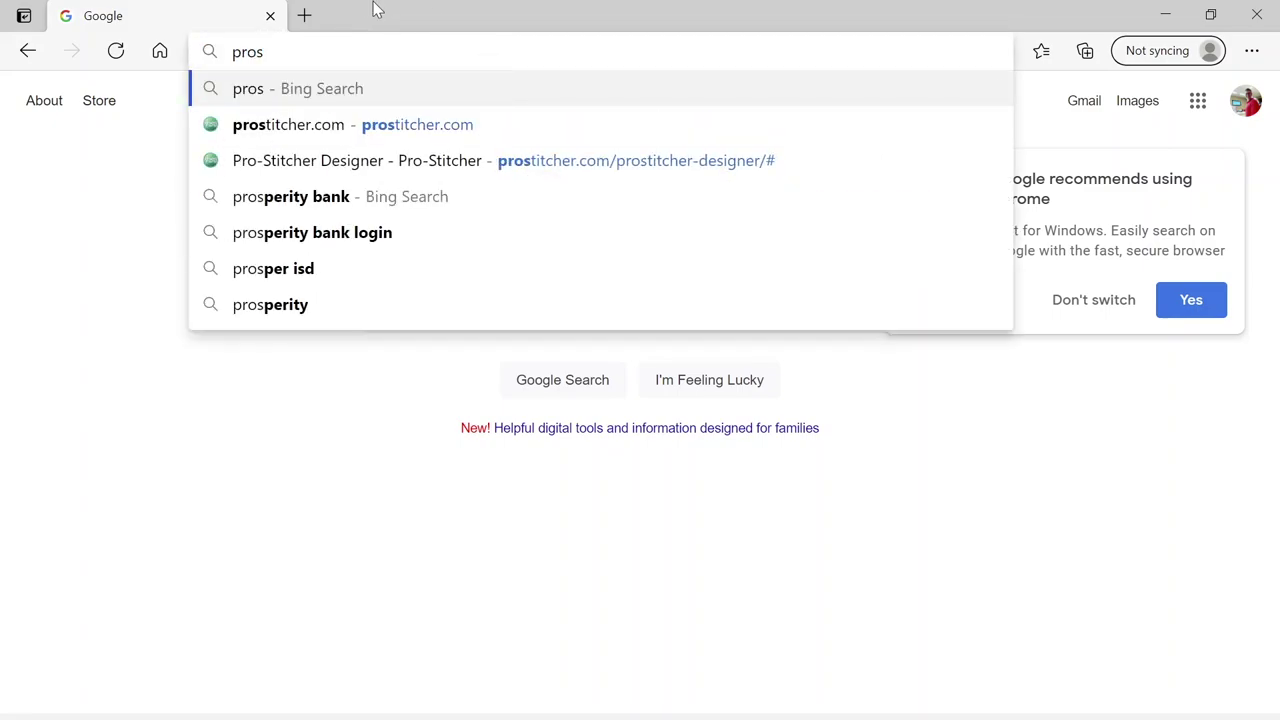
text(titcher.com)
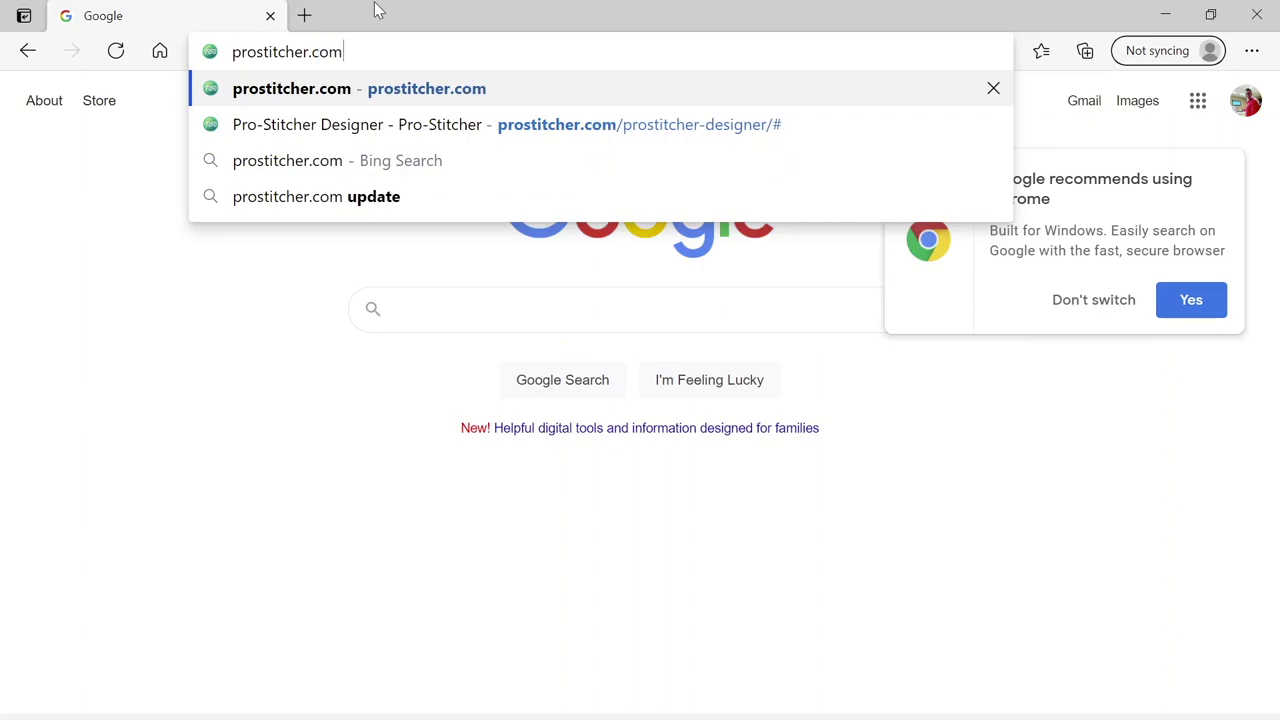
key(Return)
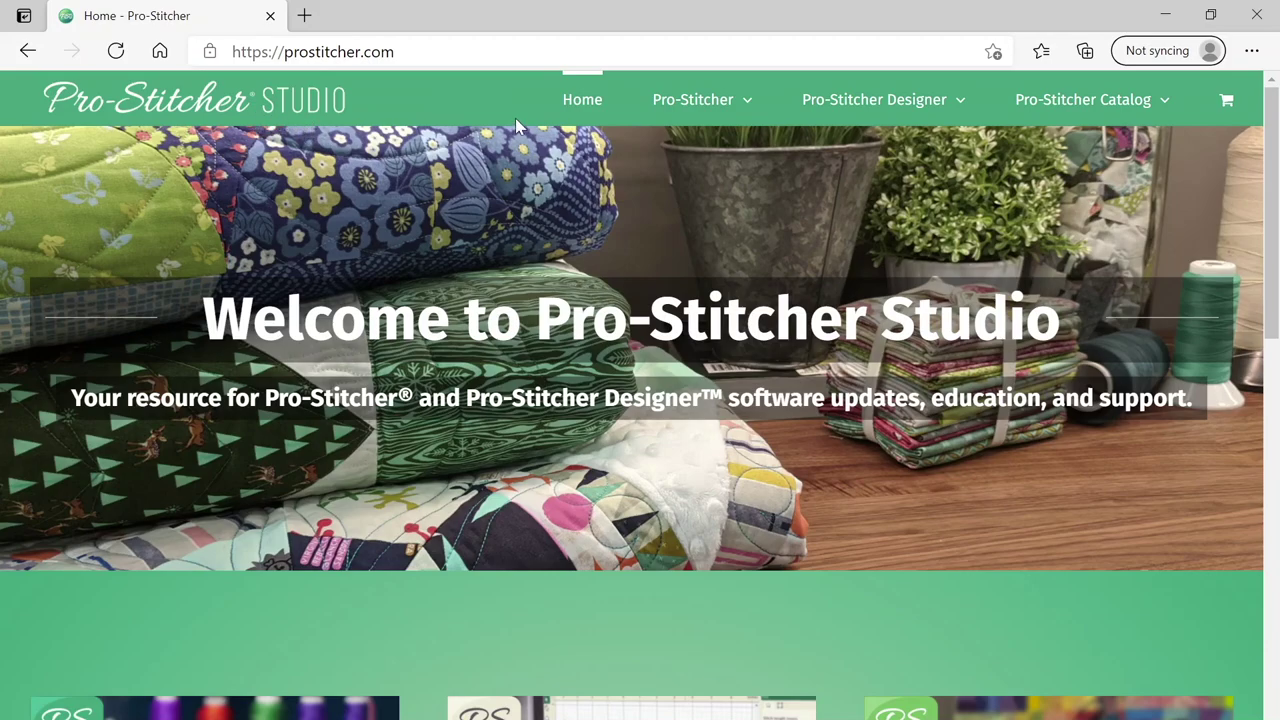
- Open the Pro-Stitcher education page and look through its video library and downloadable tutorials
mouse_move(756, 104)
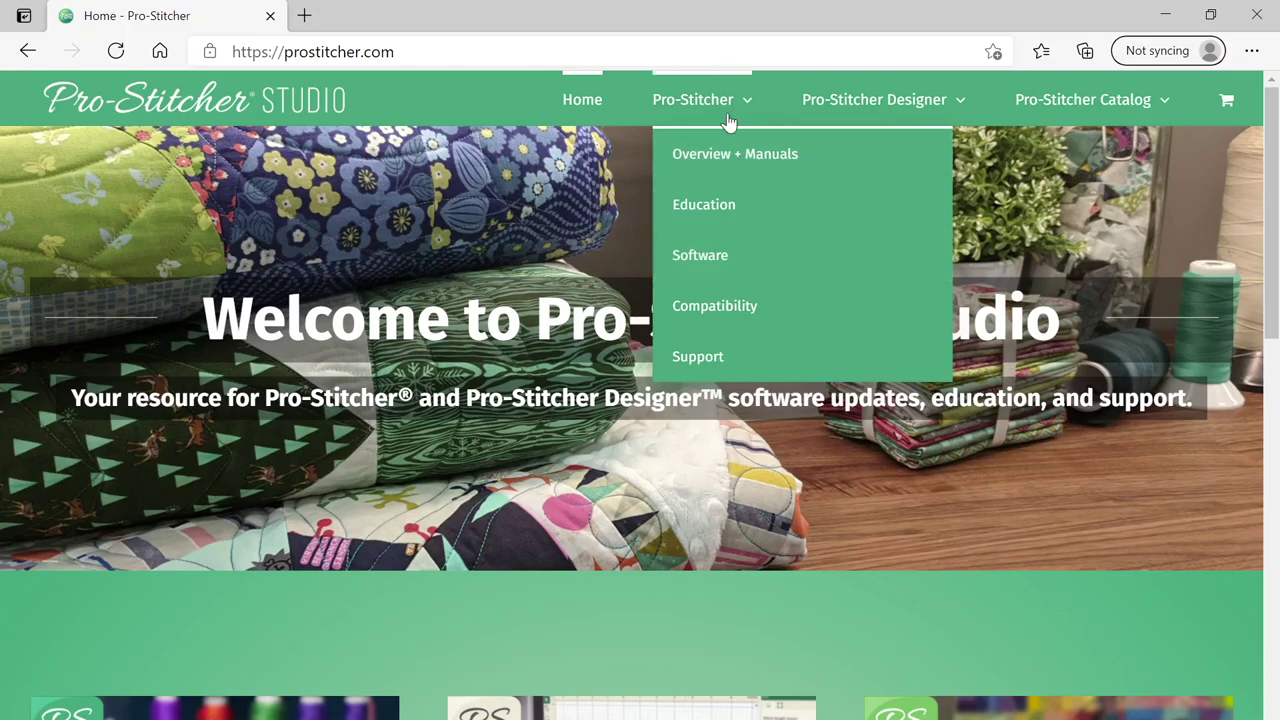
mouse_move(1004, 113)
click(748, 209)
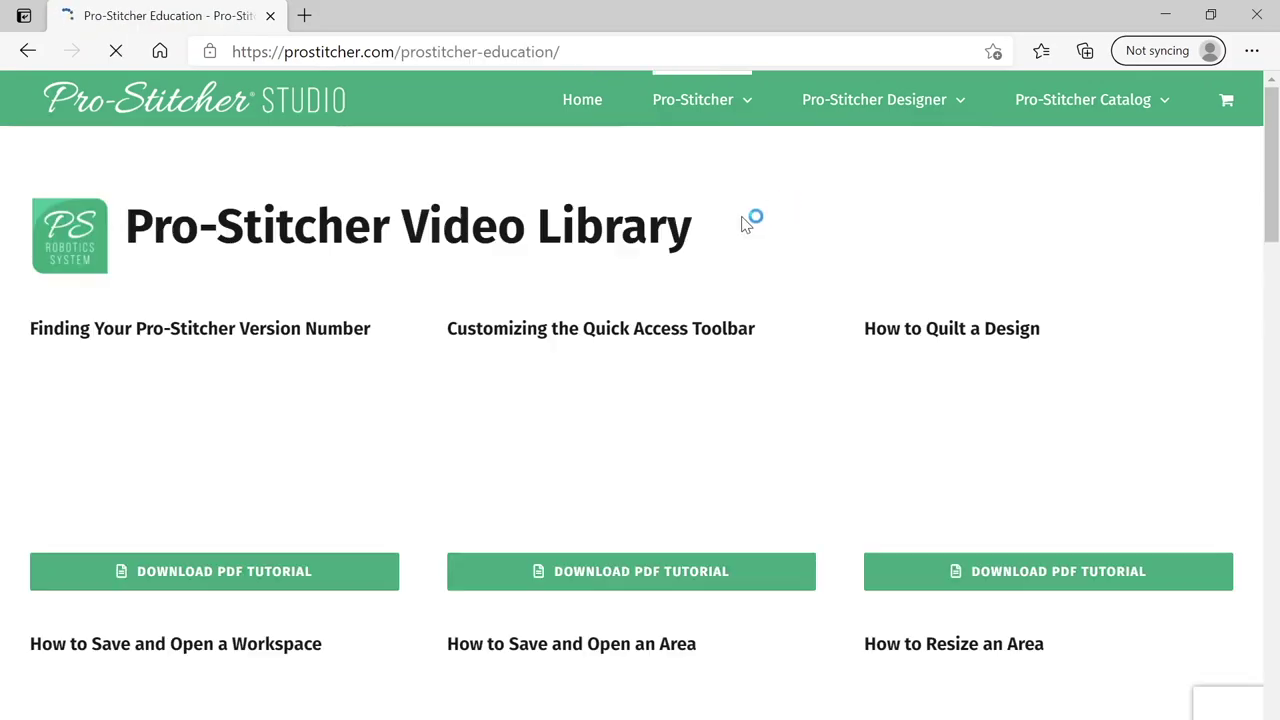
scroll(870, 260, down, 1)
scroll(870, 252, down, 15)
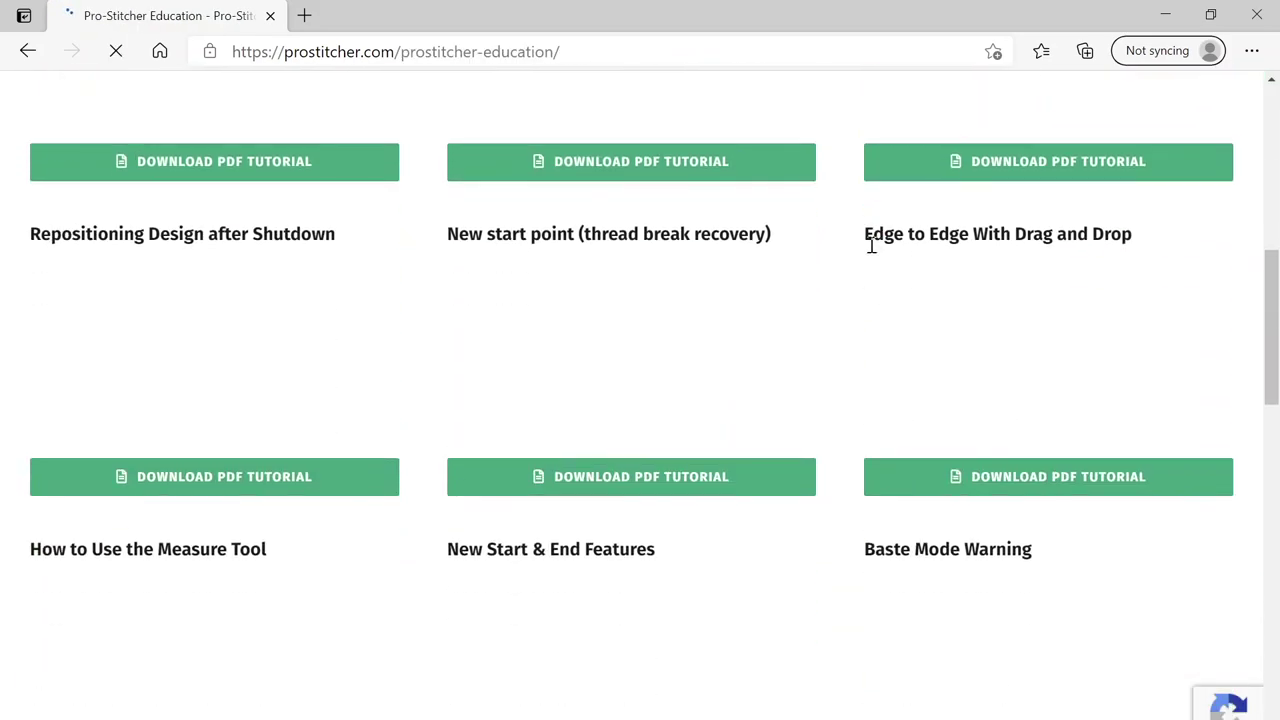
scroll(877, 248, down, 2)
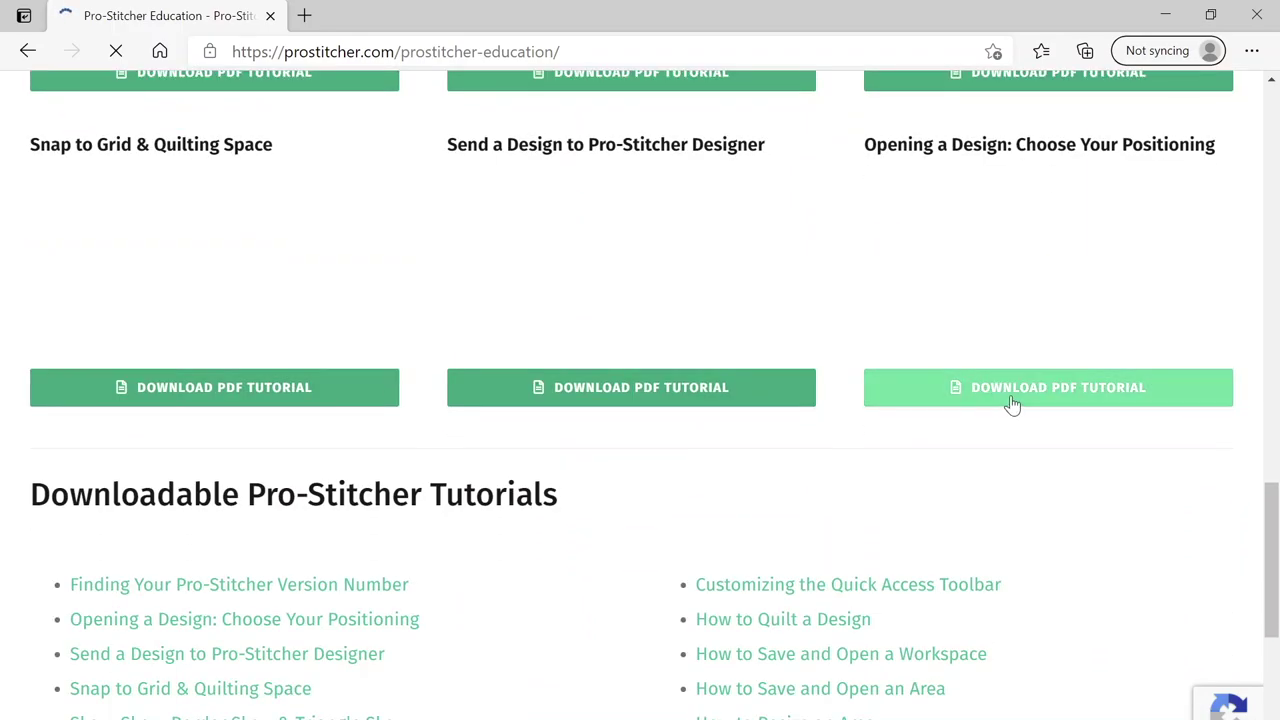
scroll(995, 395, down, 1)
scroll(977, 389, down, 2)
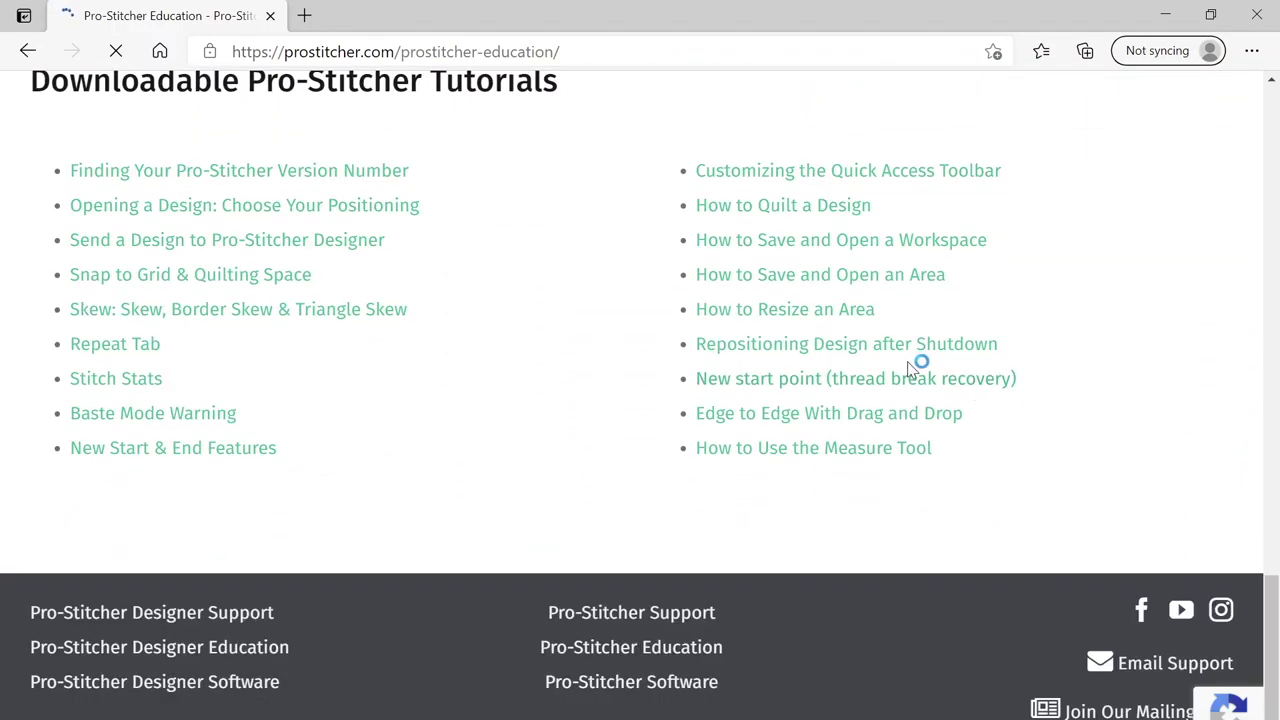
scroll(909, 363, up, 6)
scroll(903, 363, up, 10)
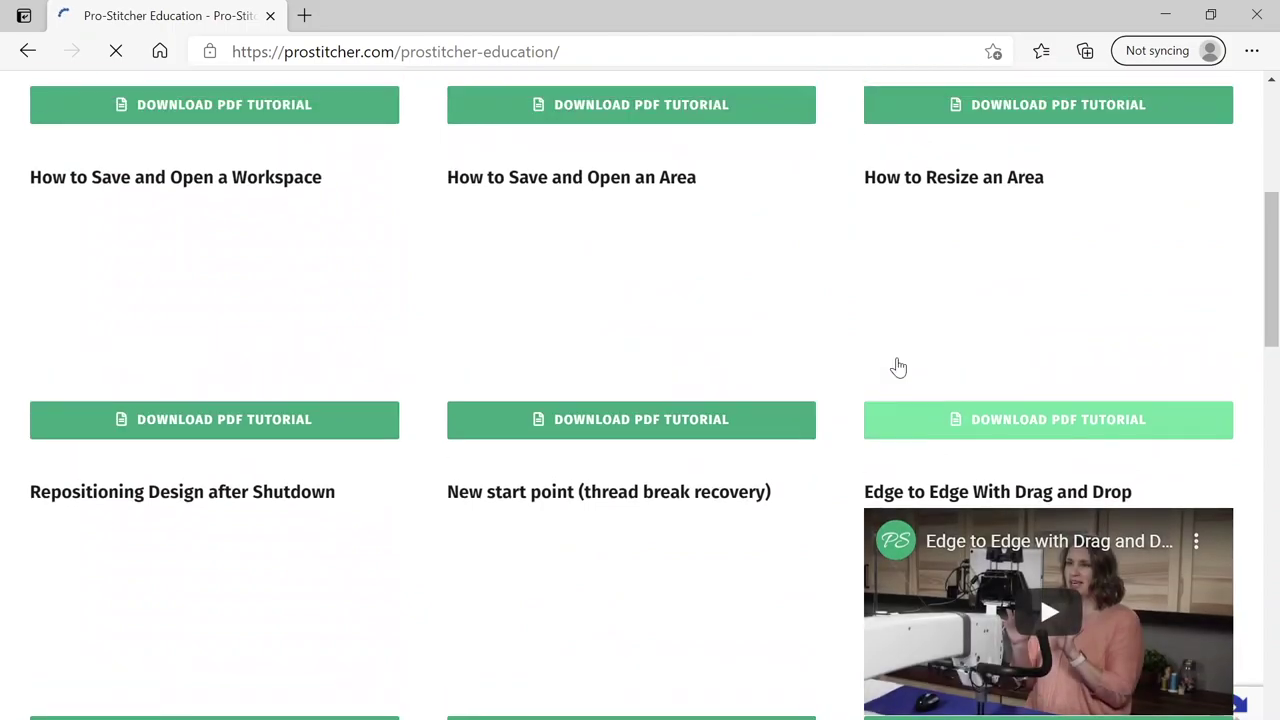
- Open the Pro-Stitcher software downloads page and expand the latest version of the Premium releases to reach the brand downloads
mouse_move(740, 100)
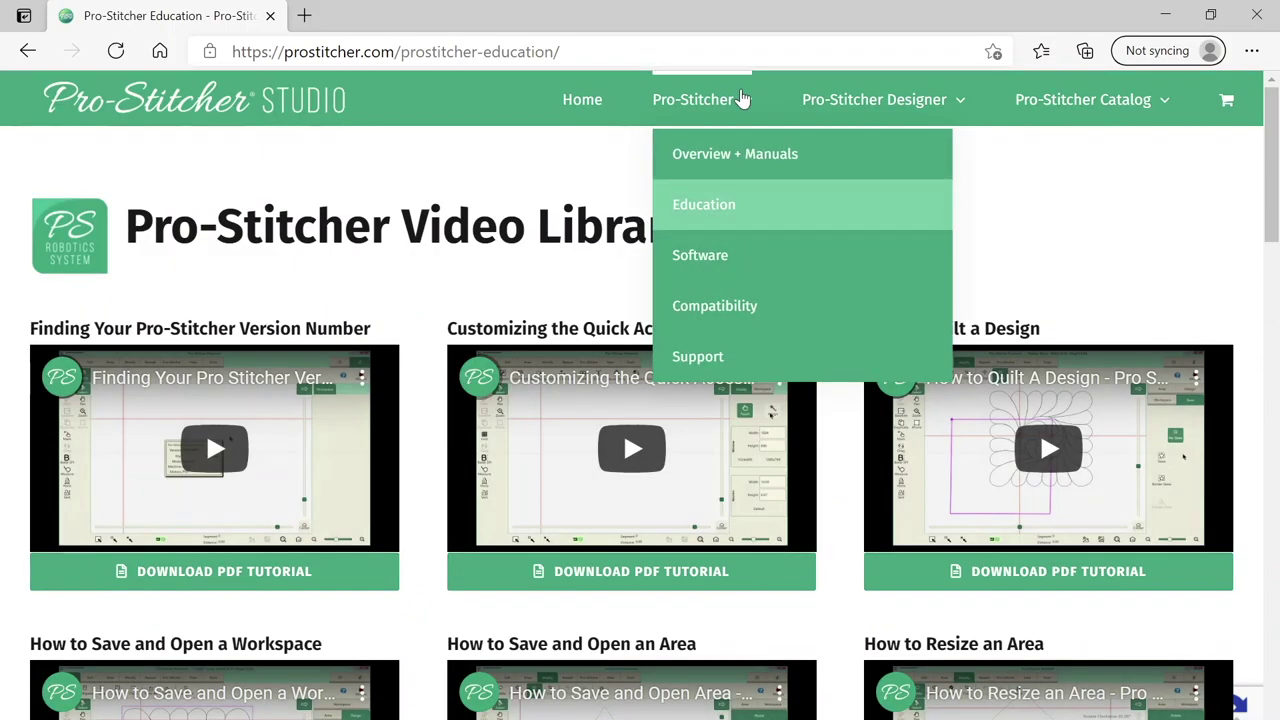
click(718, 256)
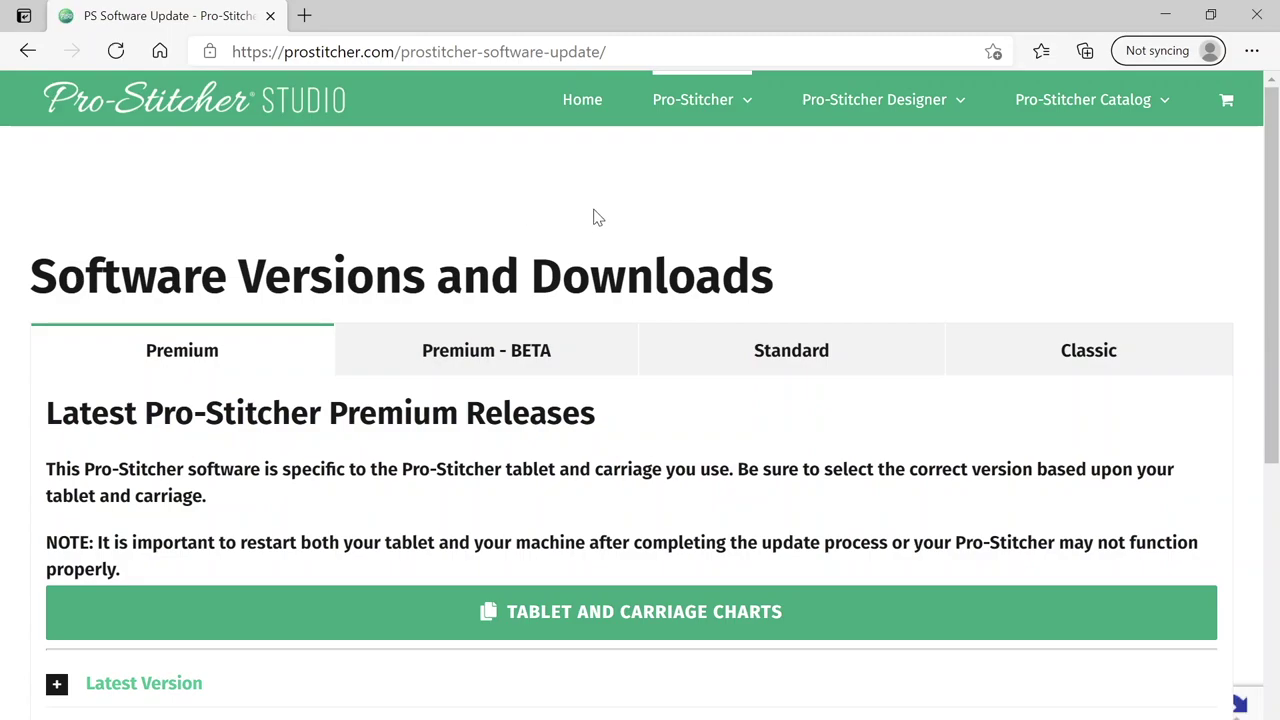
scroll(600, 205, down, 2)
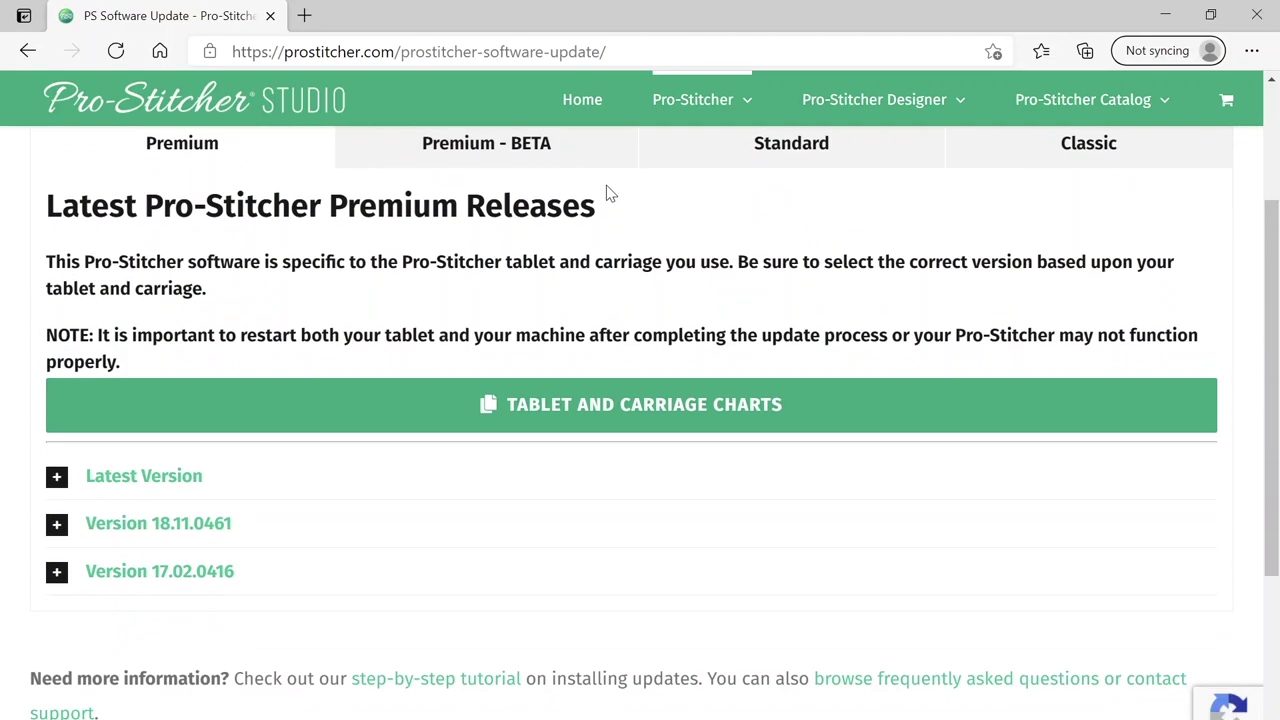
scroll(645, 190, up, 1)
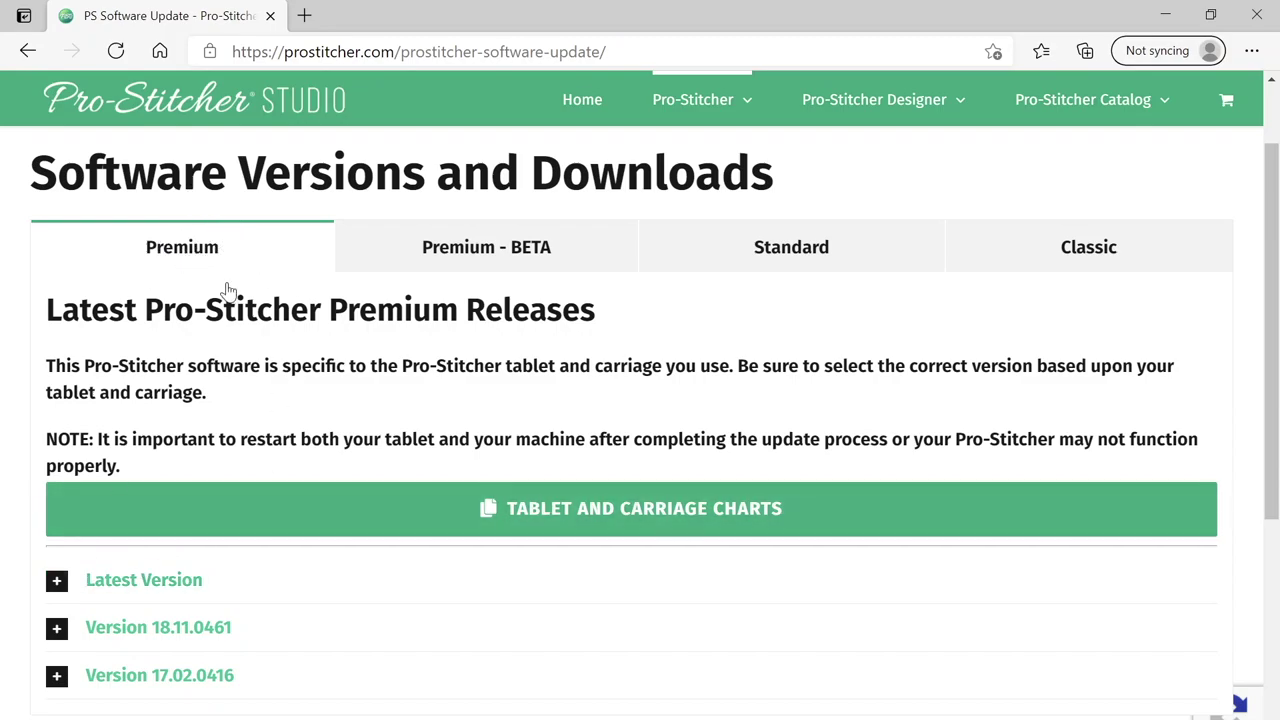
click(57, 584)
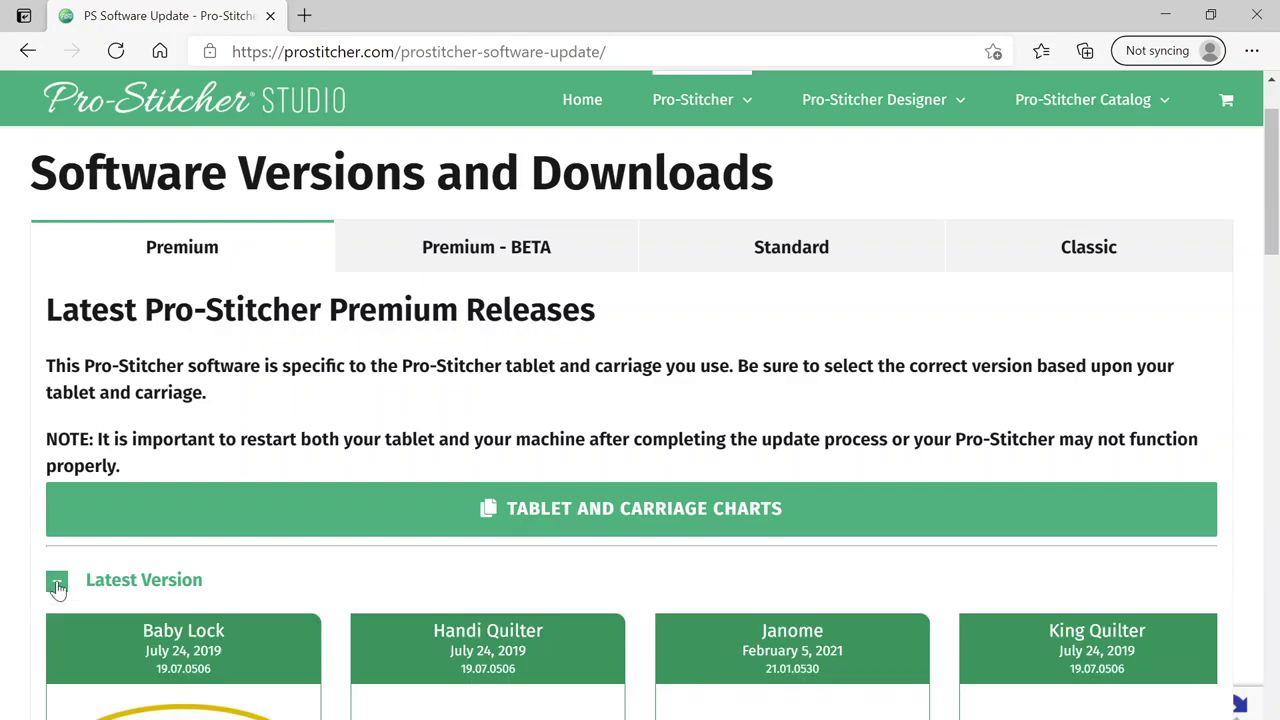
scroll(291, 514, down, 5)
scroll(291, 503, up, 1)
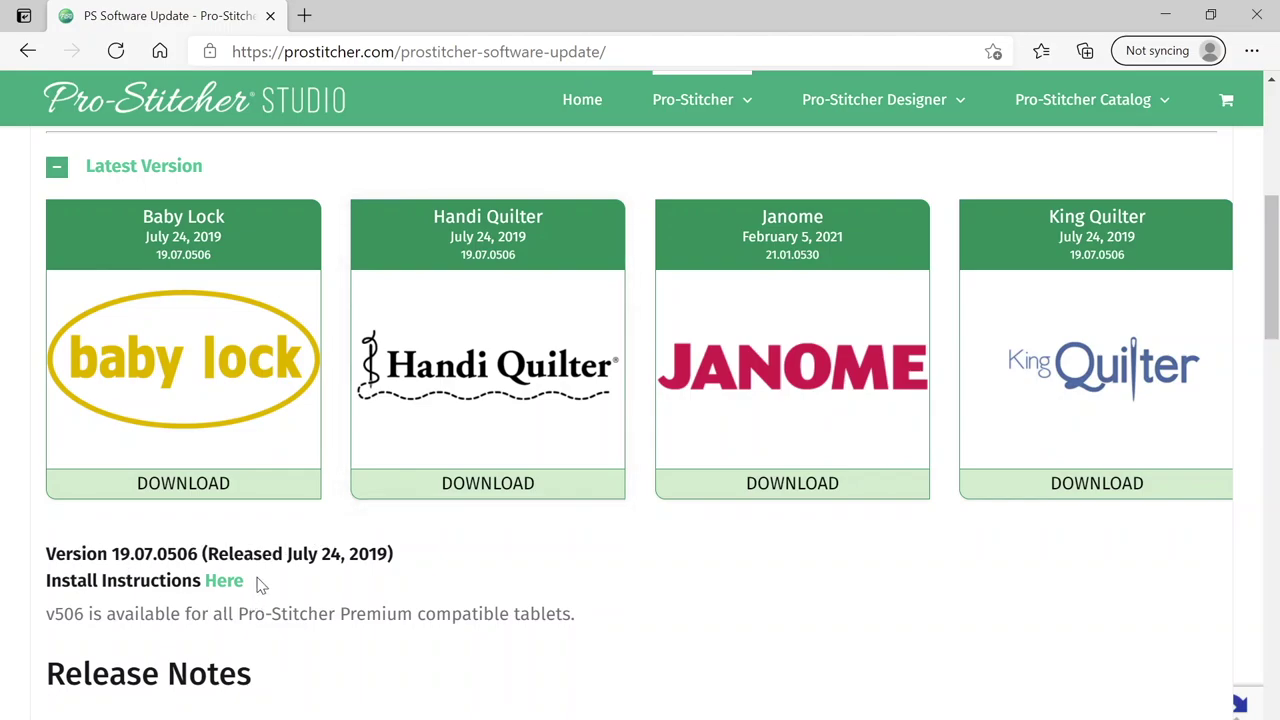
- Review the latest Premium version's release notes, known issues, older versions and brand-specific downloads
scroll(260, 520, down, 8)
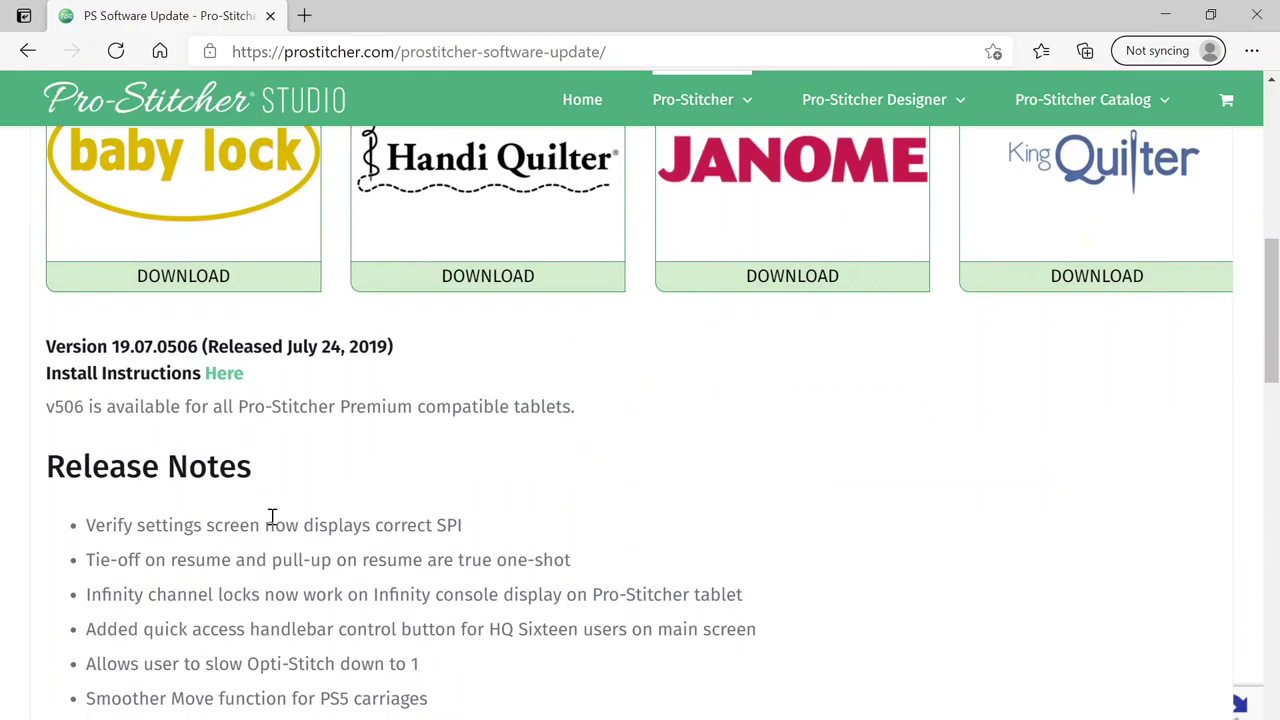
scroll(297, 519, down, 10)
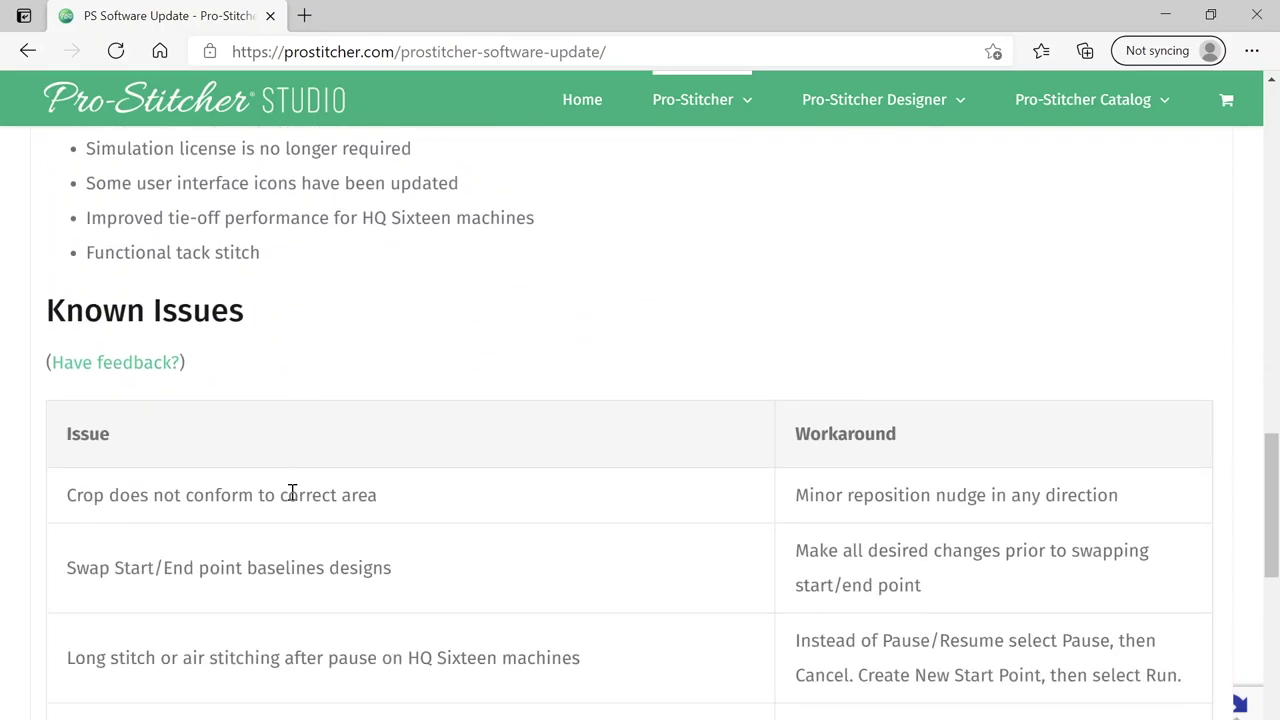
scroll(329, 482, up, 17)
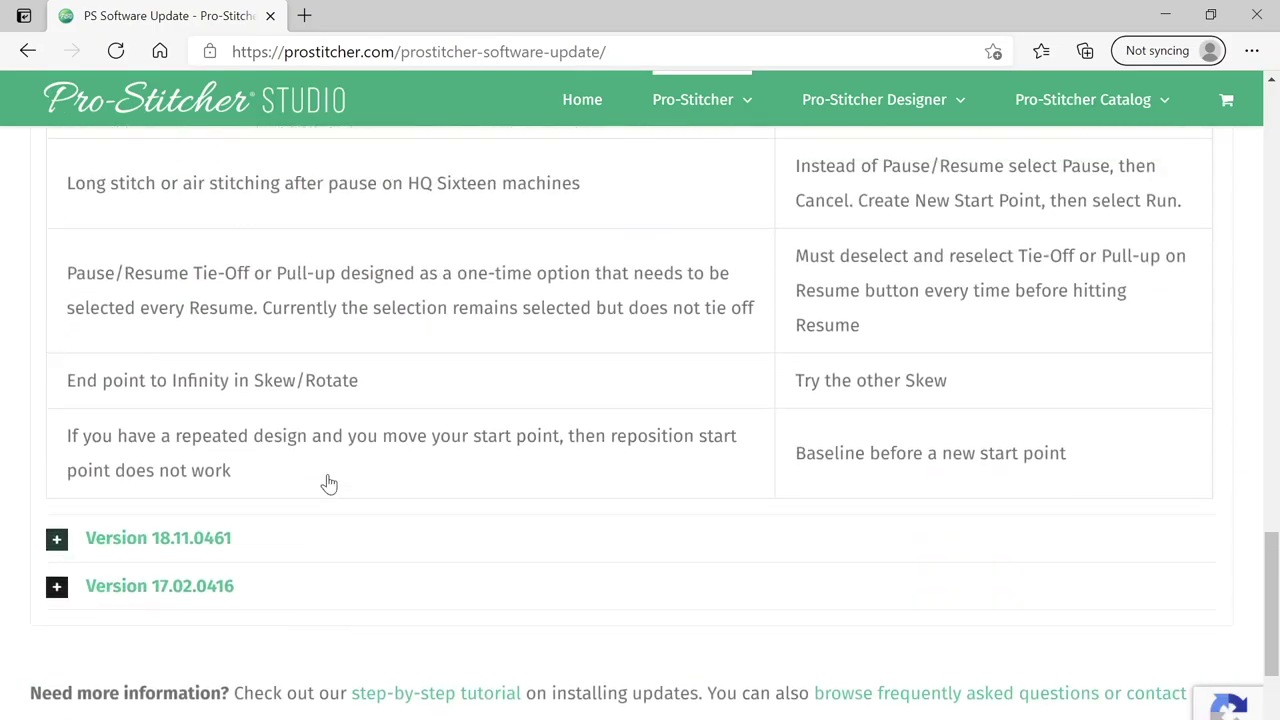
scroll(381, 433, down, 1)
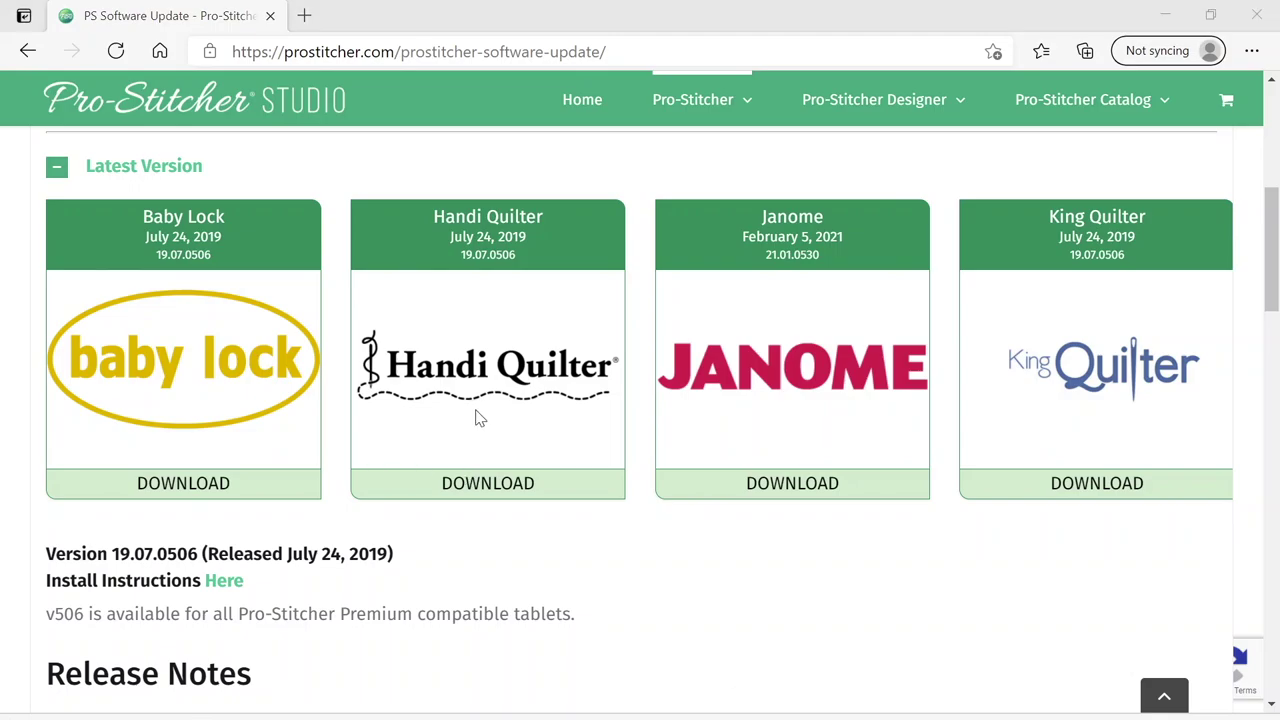
click(1102, 18)
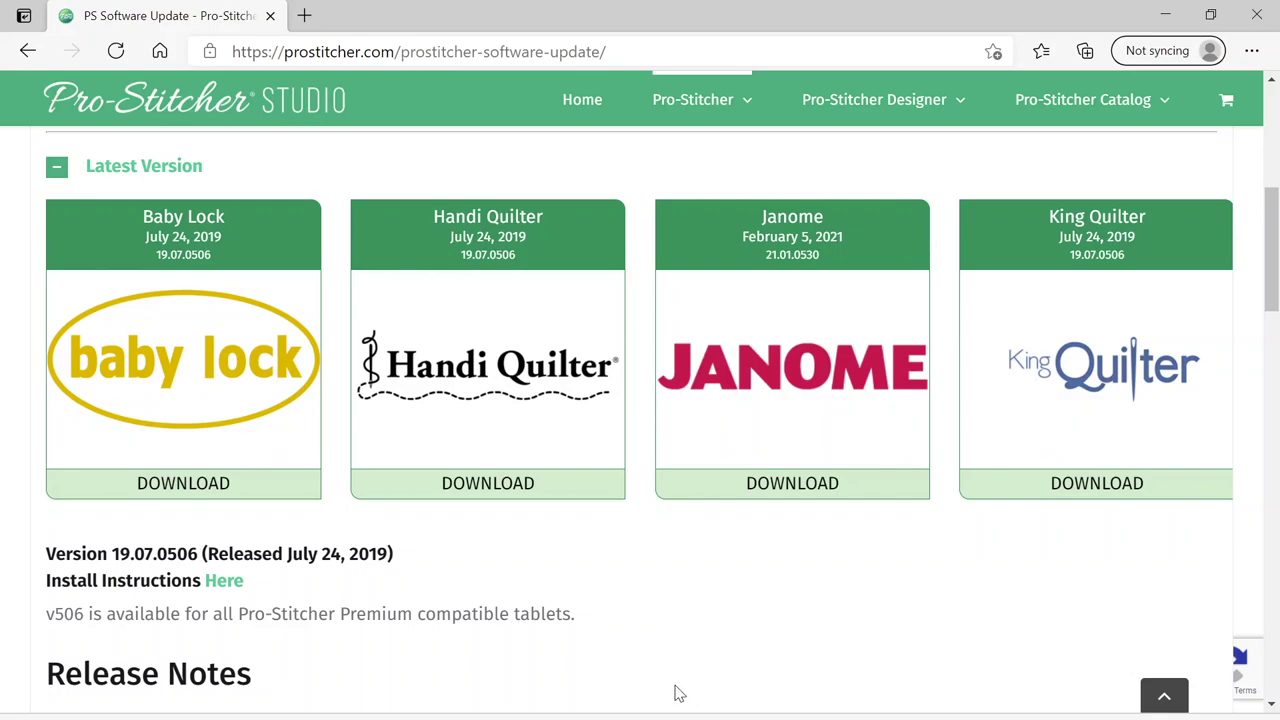
scroll(729, 609, down, 5)
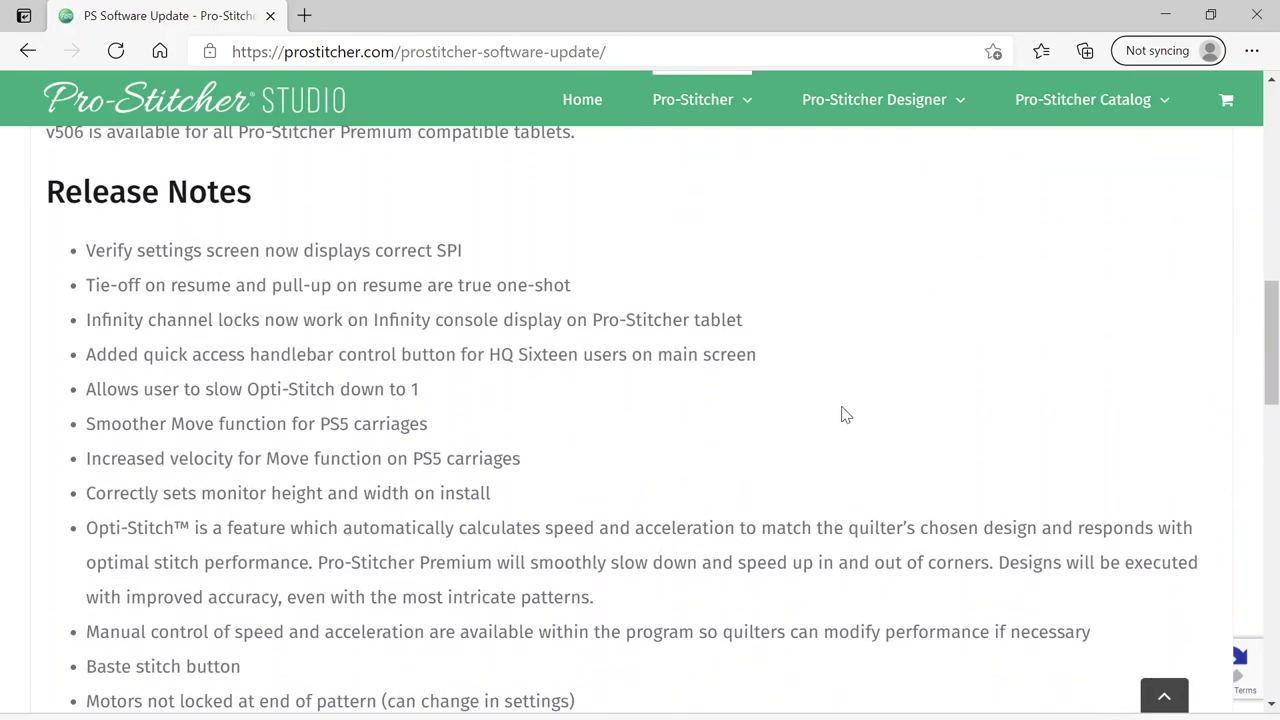
scroll(850, 413, down, 8)
scroll(850, 413, down, 4)
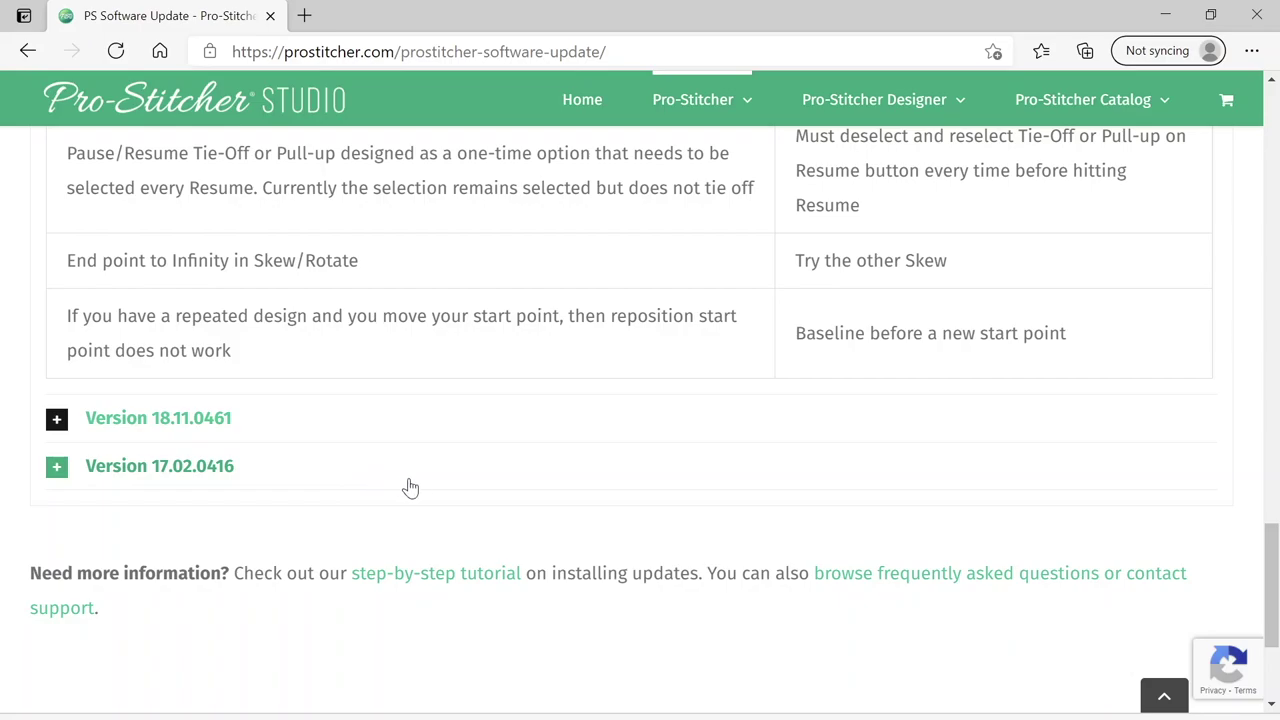
scroll(425, 487, up, 1)
scroll(425, 487, up, 15)
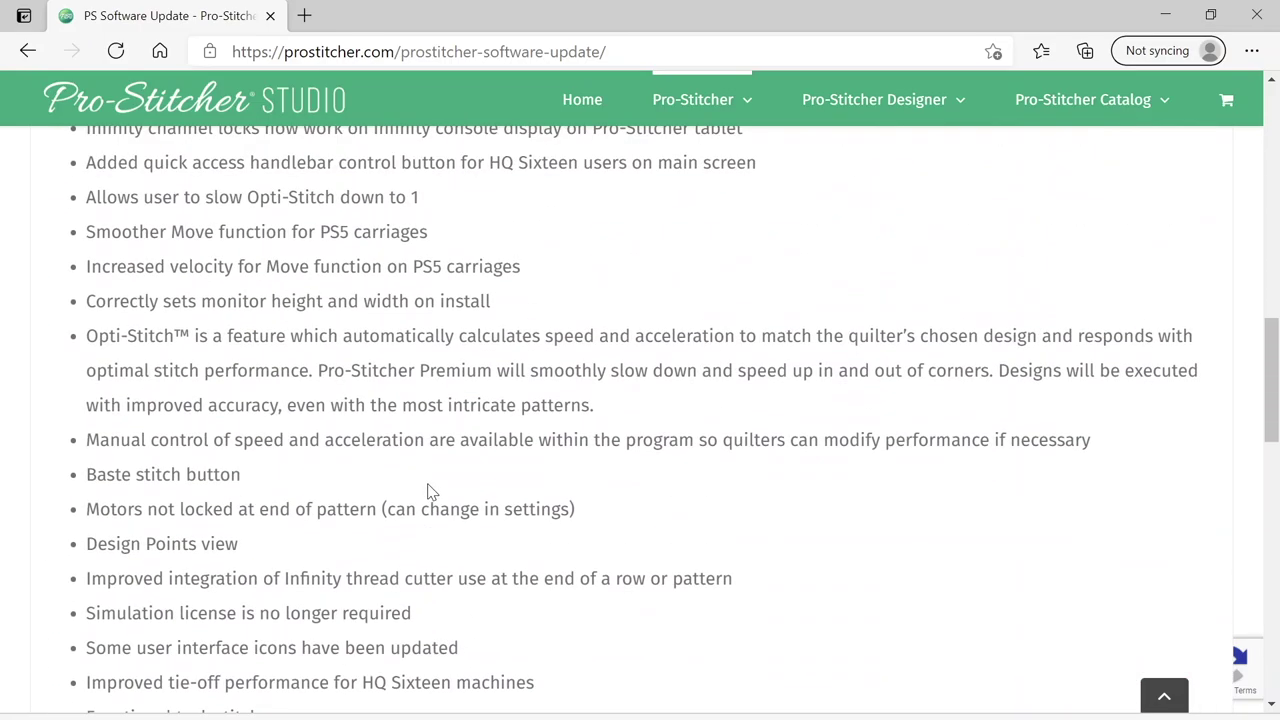
scroll(430, 491, up, 7)
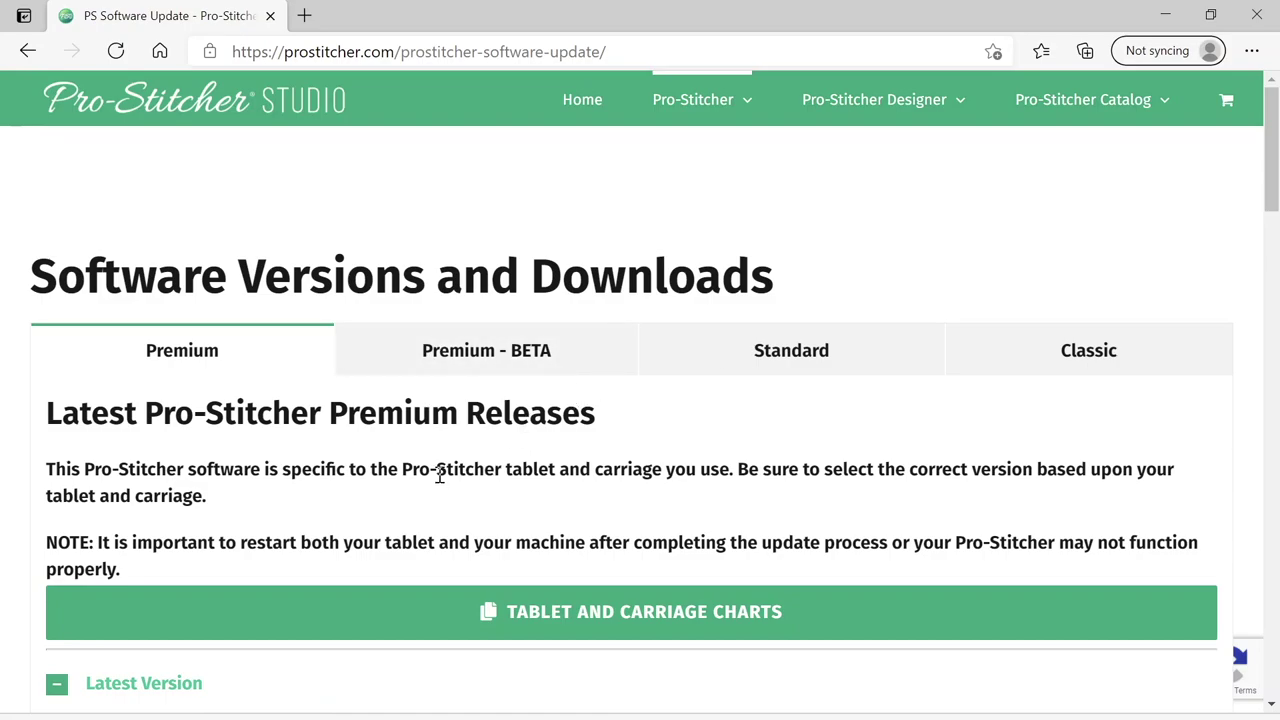
scroll(443, 480, down, 8)
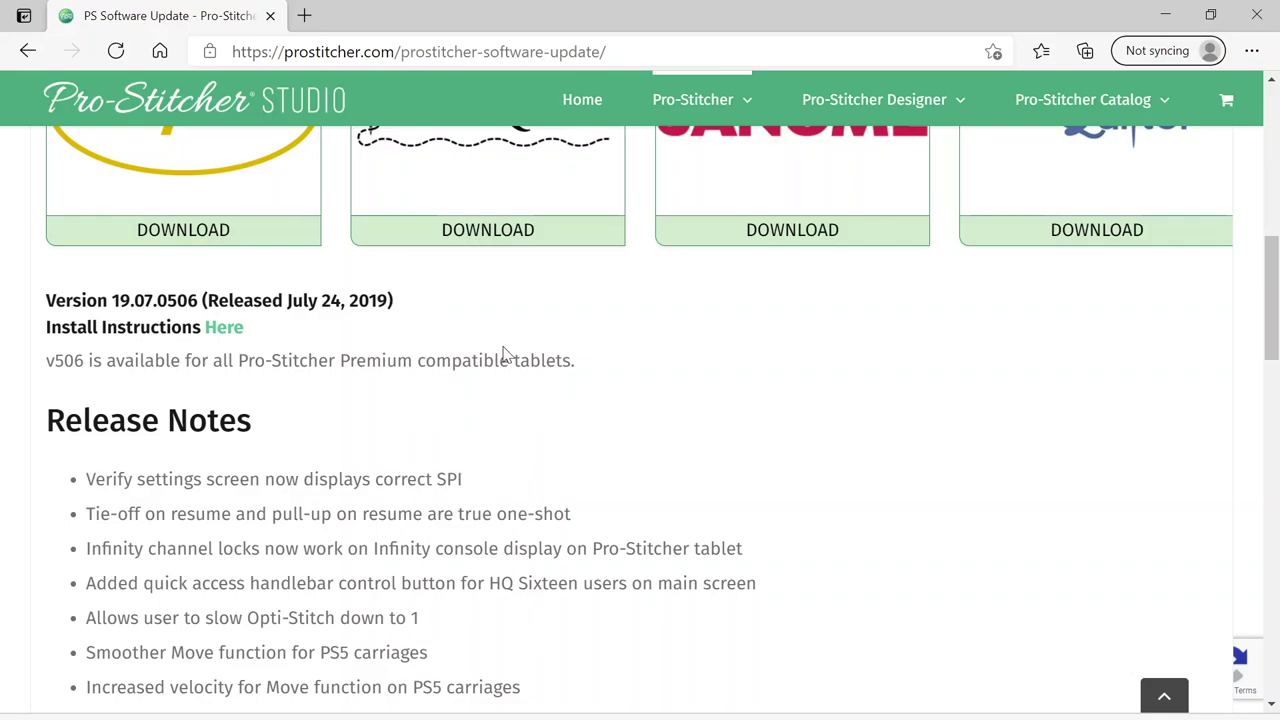
scroll(534, 406, up, 4)
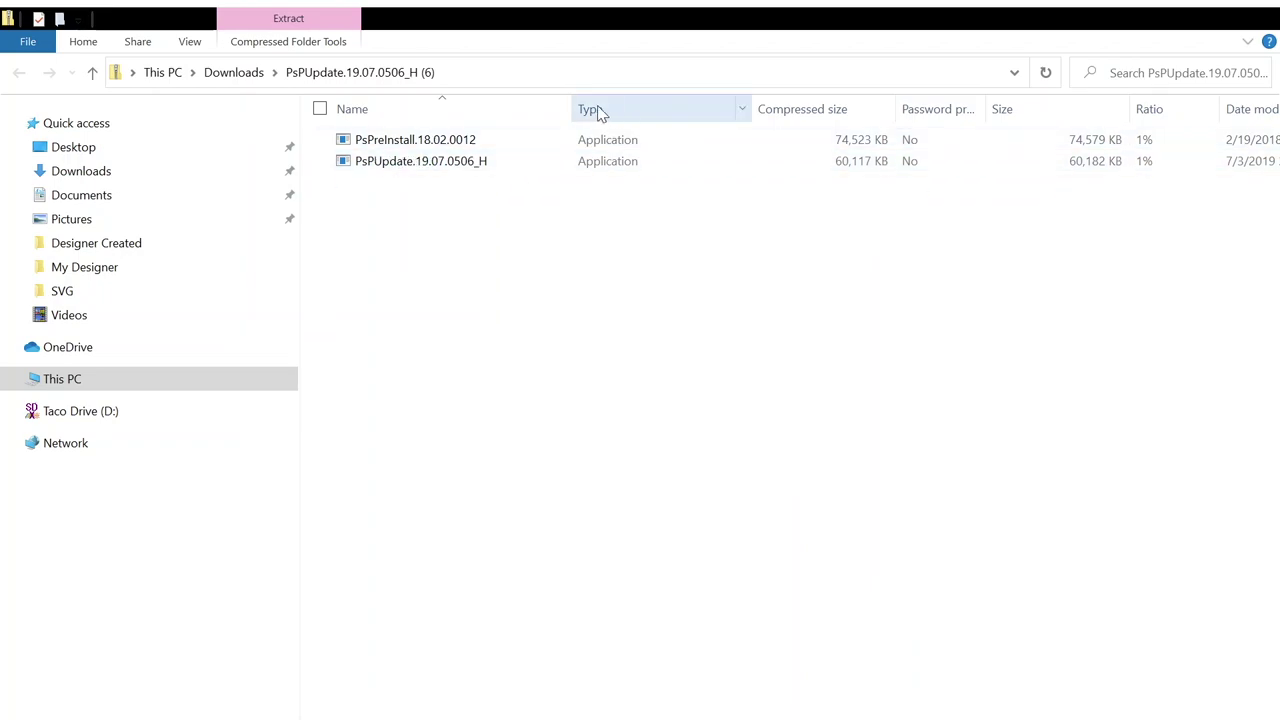
- In File Explorer, extract all files from the downloaded PsPUpdate.19.07.0506_H (6) archive to the suggested folder in Downloads
drag(572, 109, 685, 110)
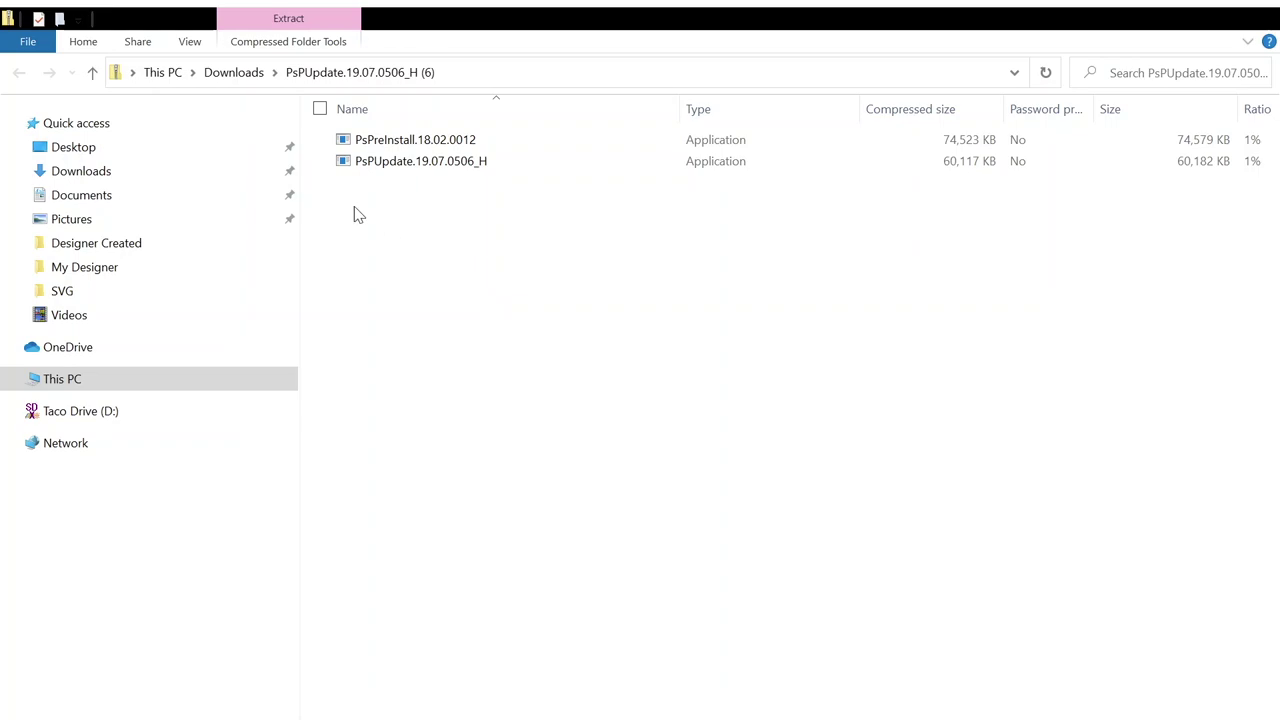
click(440, 168)
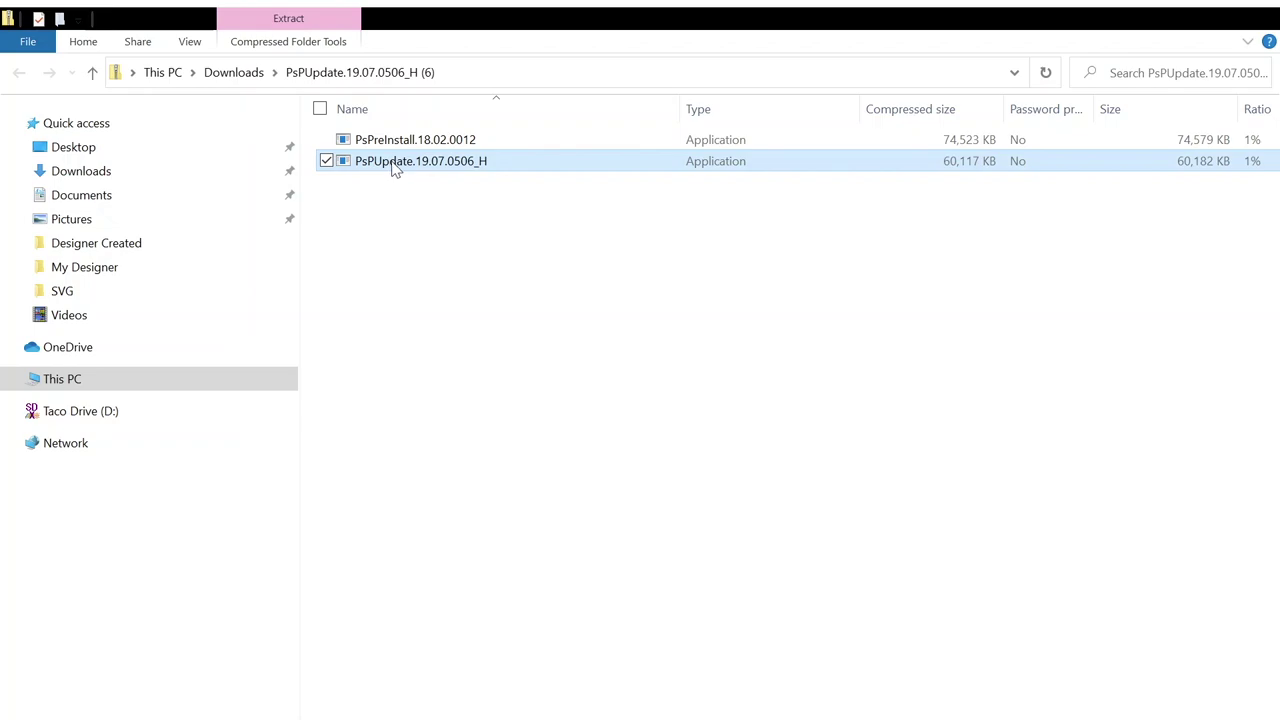
double_click(395, 170)
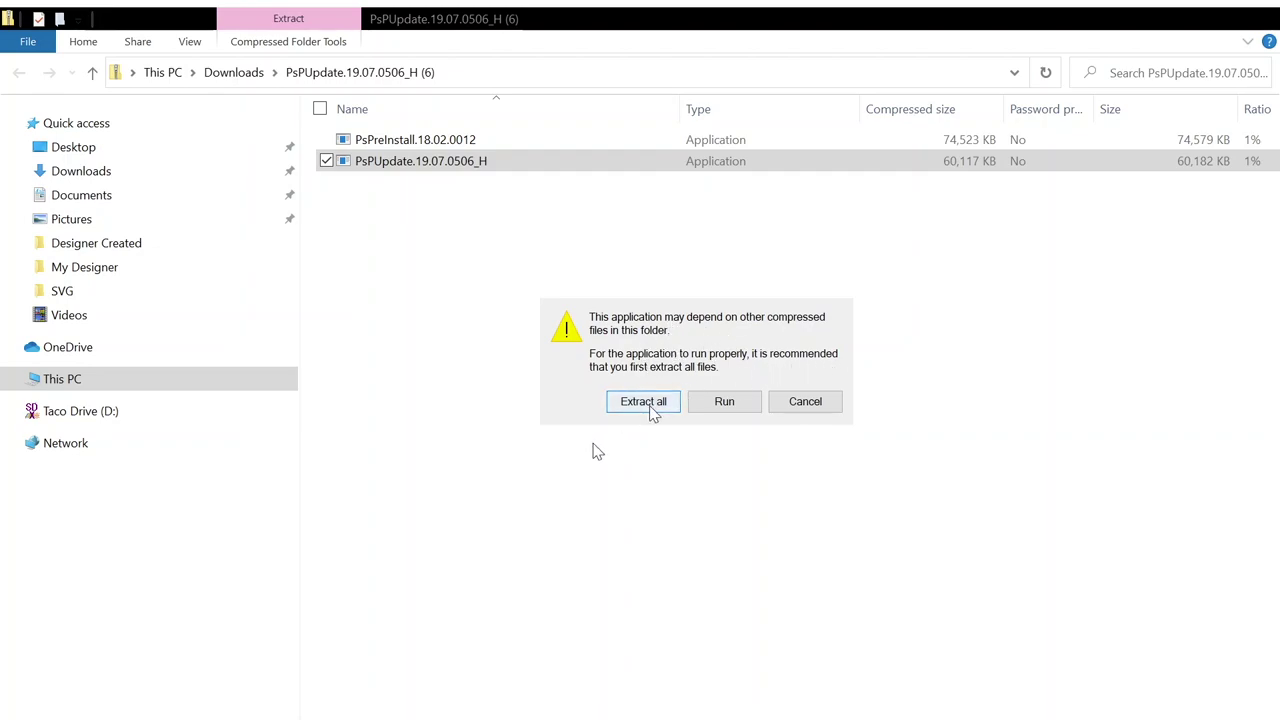
key(Escape)
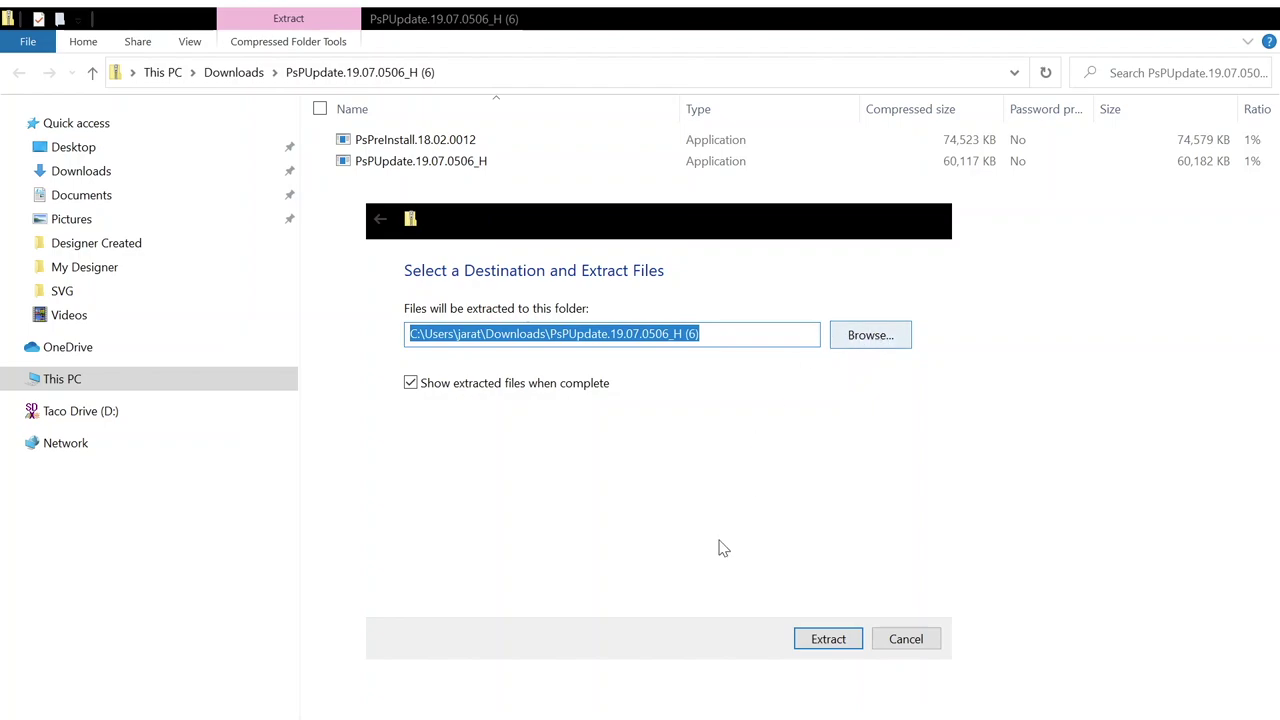
click(828, 640)
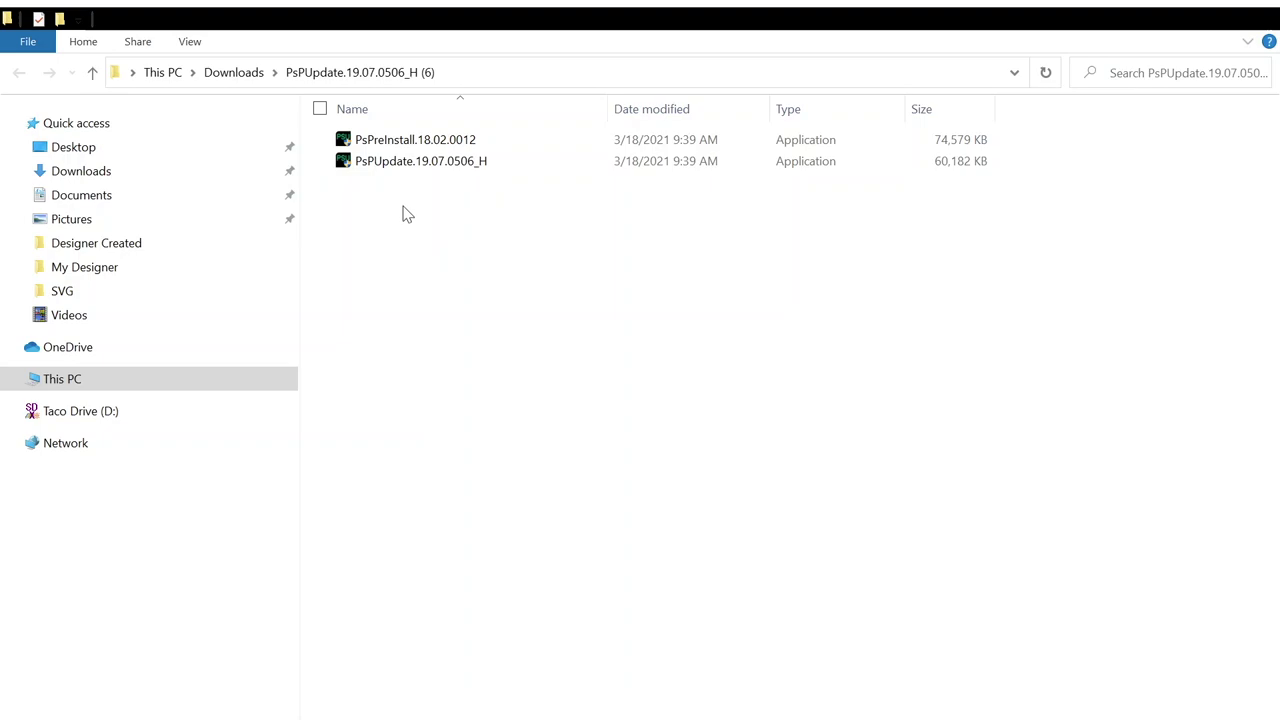
- Run the extracted PsPUpdate.19.07.0506_H application to launch the Pro-Stitcher Premium updater
click(428, 167)
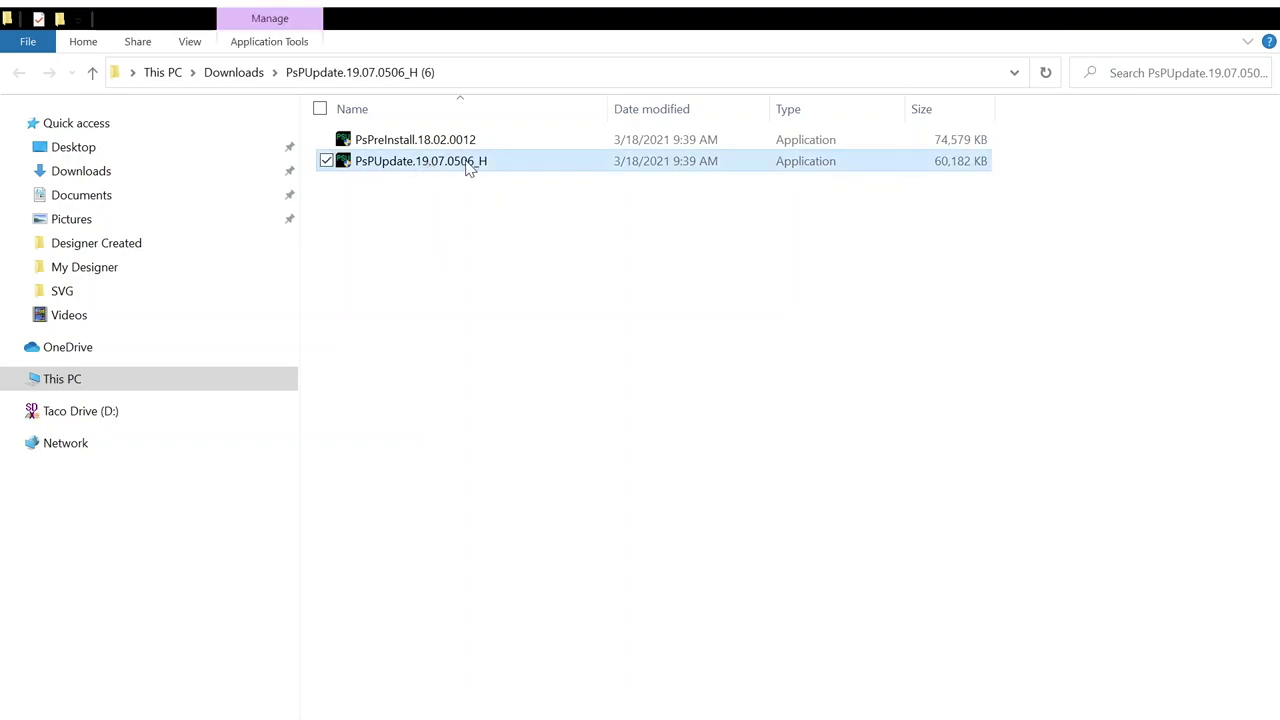
double_click(466, 166)
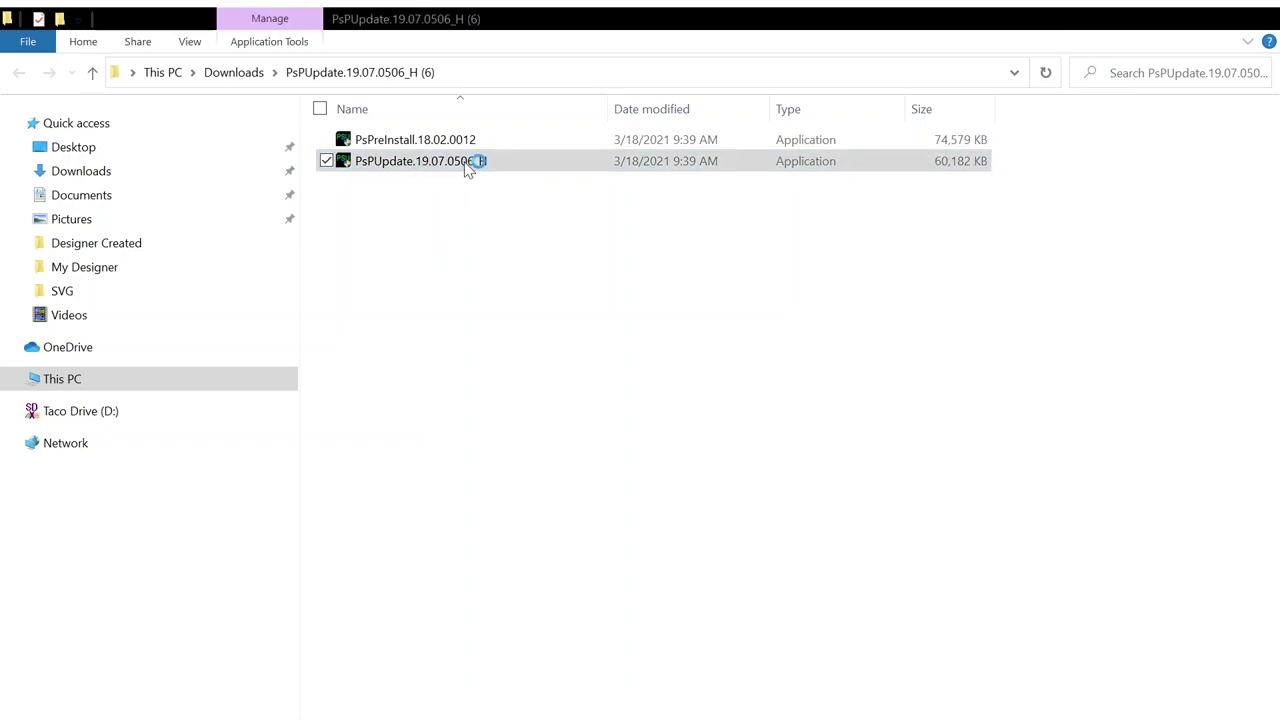
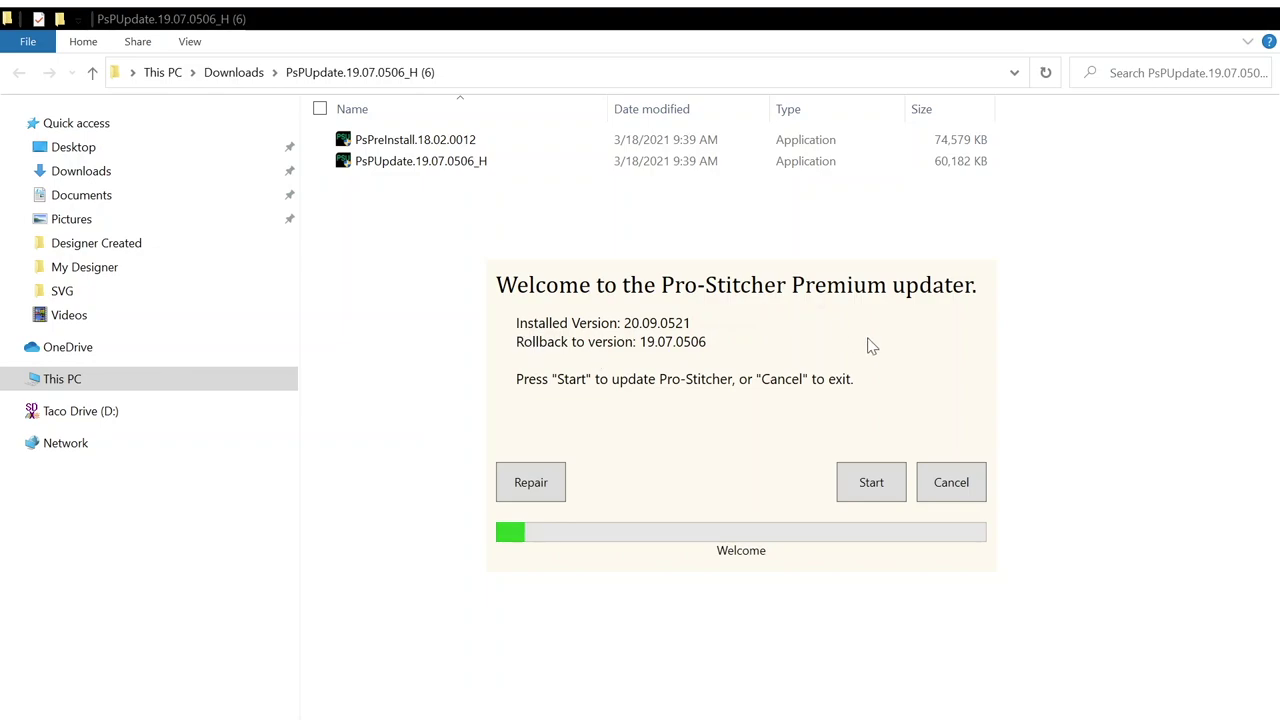
- Start and confirm the Pro-Stitcher Premium update installation, and close the updater once it finishes
click(872, 487)
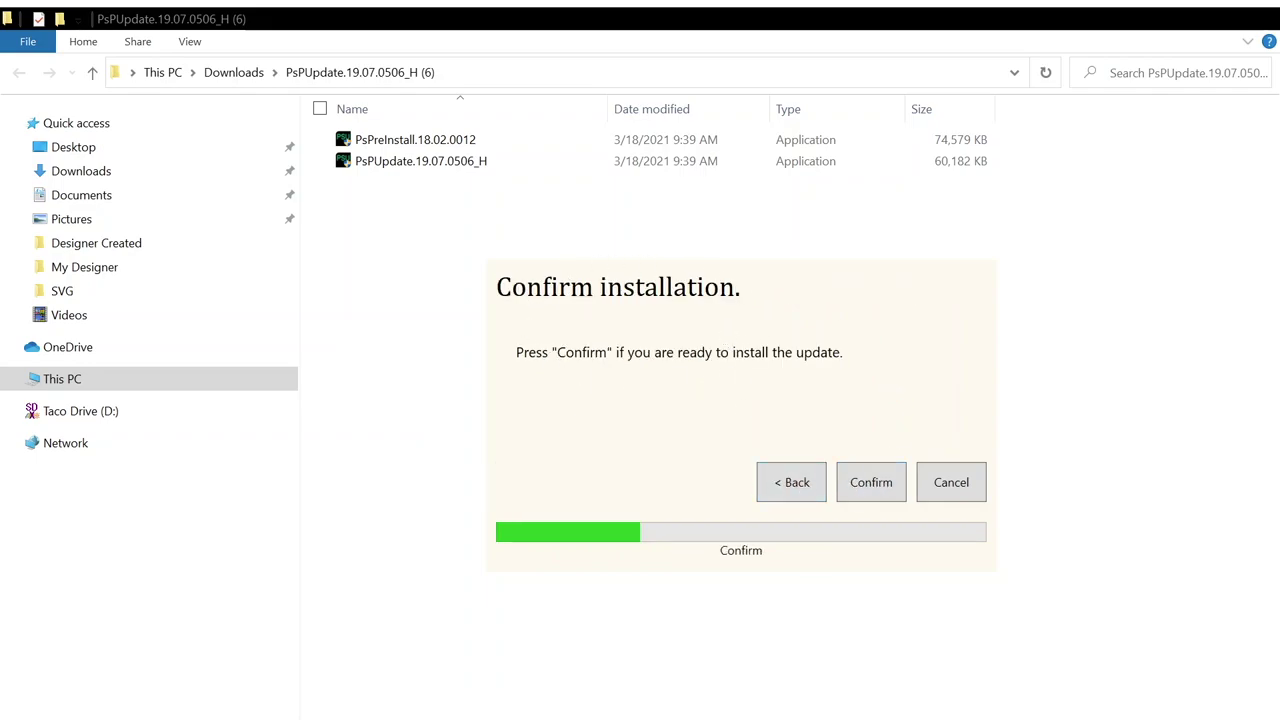
click(870, 482)
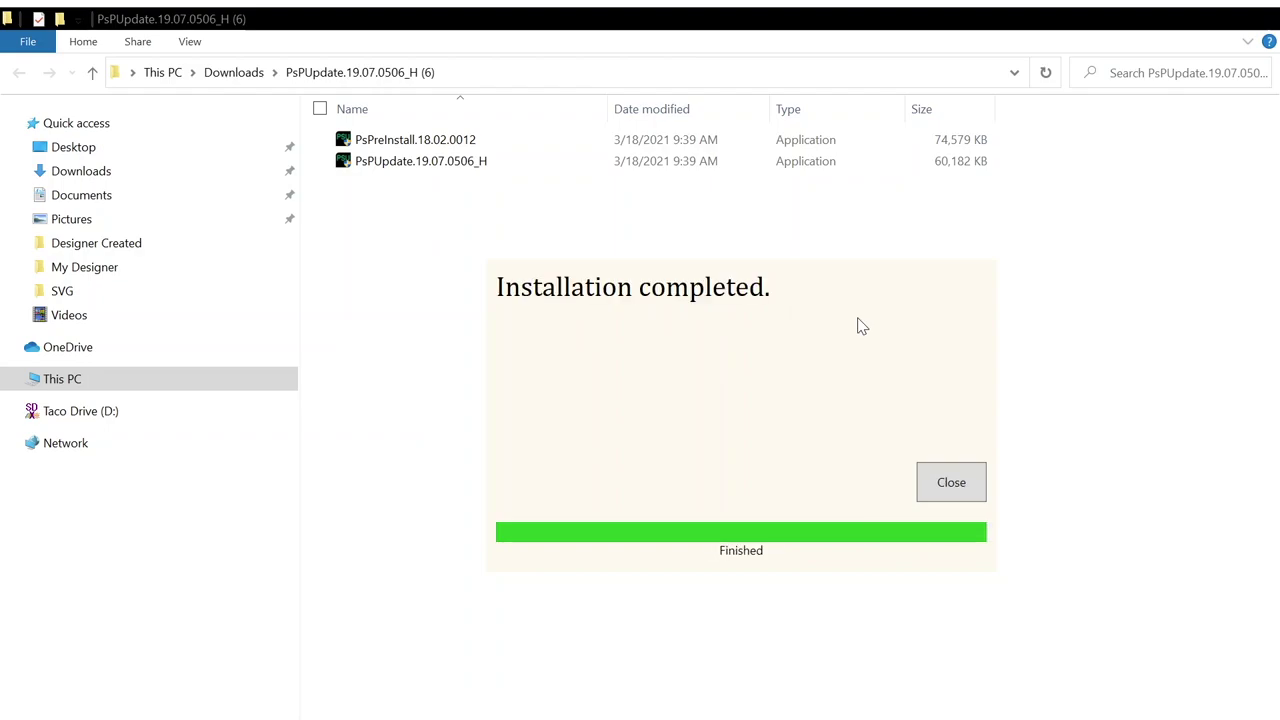
click(949, 484)
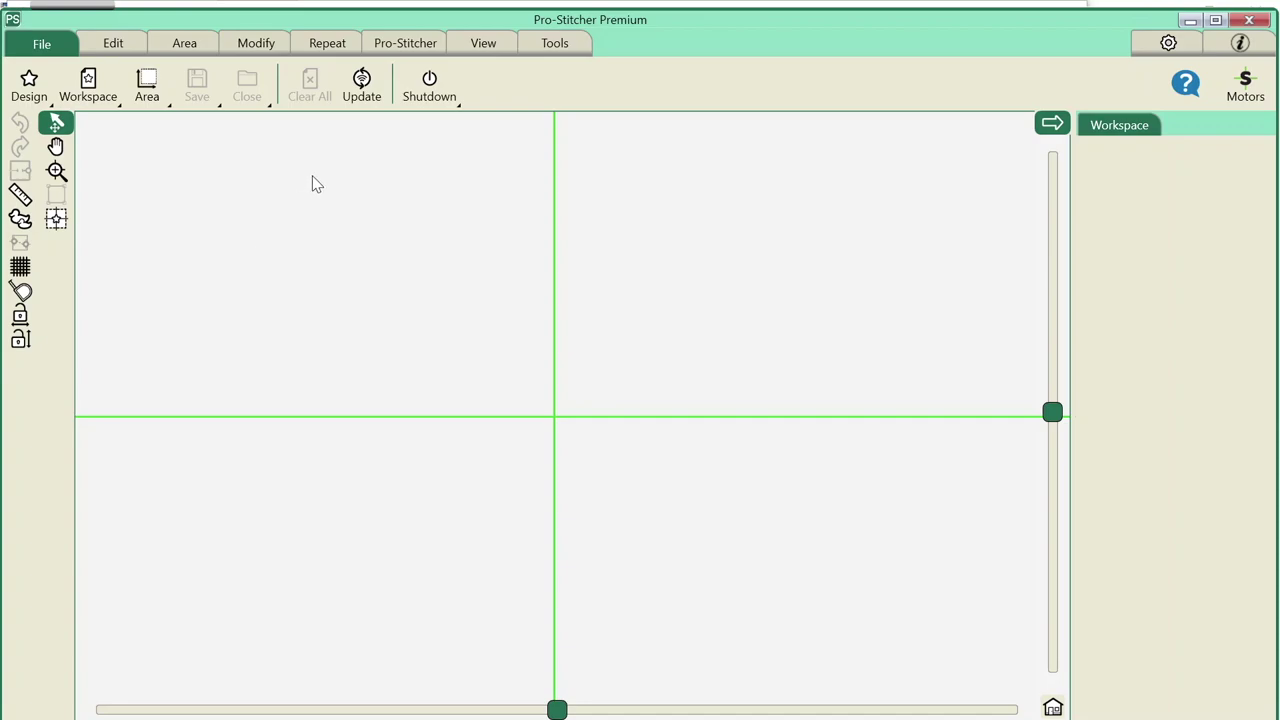
- In Pro-Stitcher Premium, reposition the crosshair on the canvas and open the chevron 3 design from the Triangles folder
click(57, 223)
drag(450, 375, 577, 374)
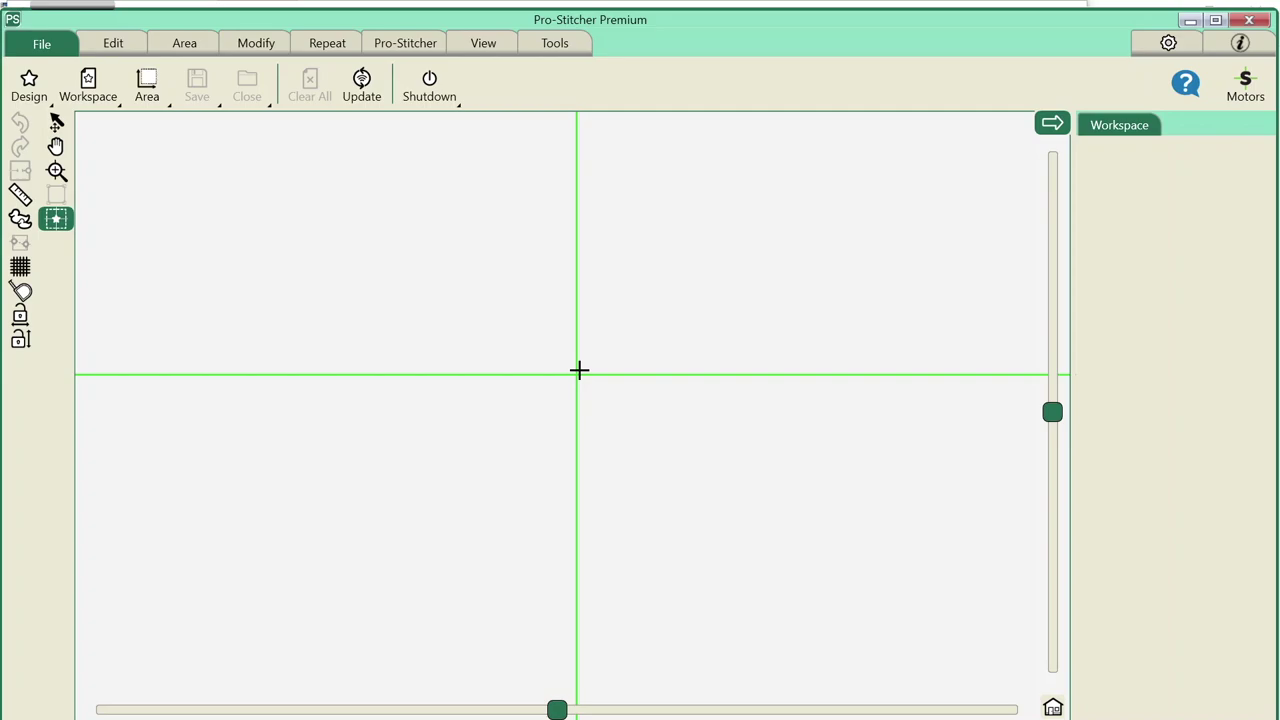
click(22, 88)
click(55, 129)
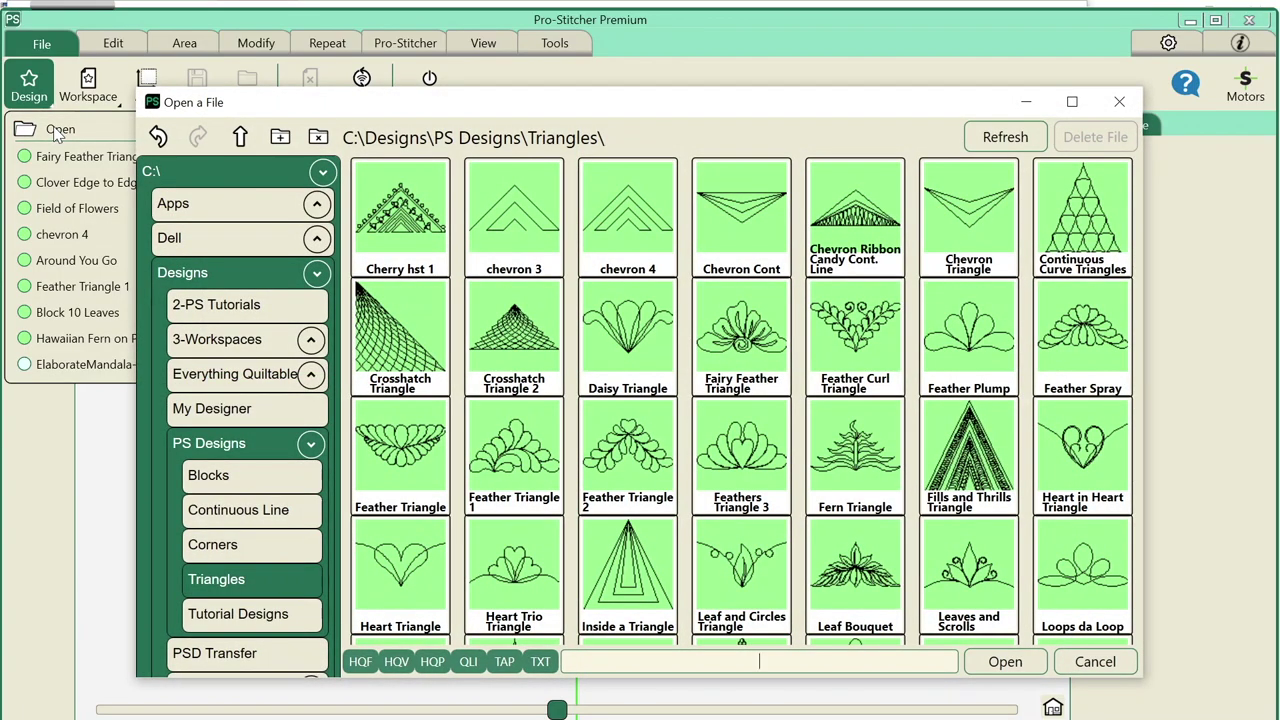
click(506, 210)
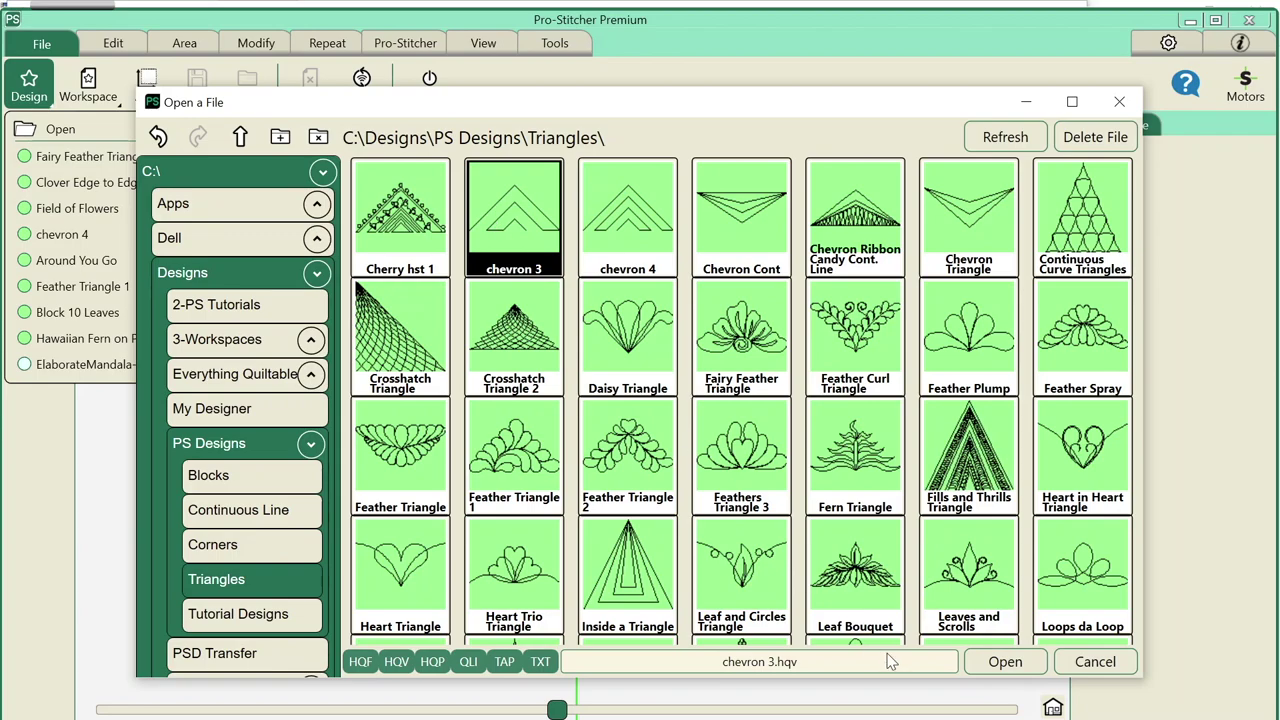
click(996, 663)
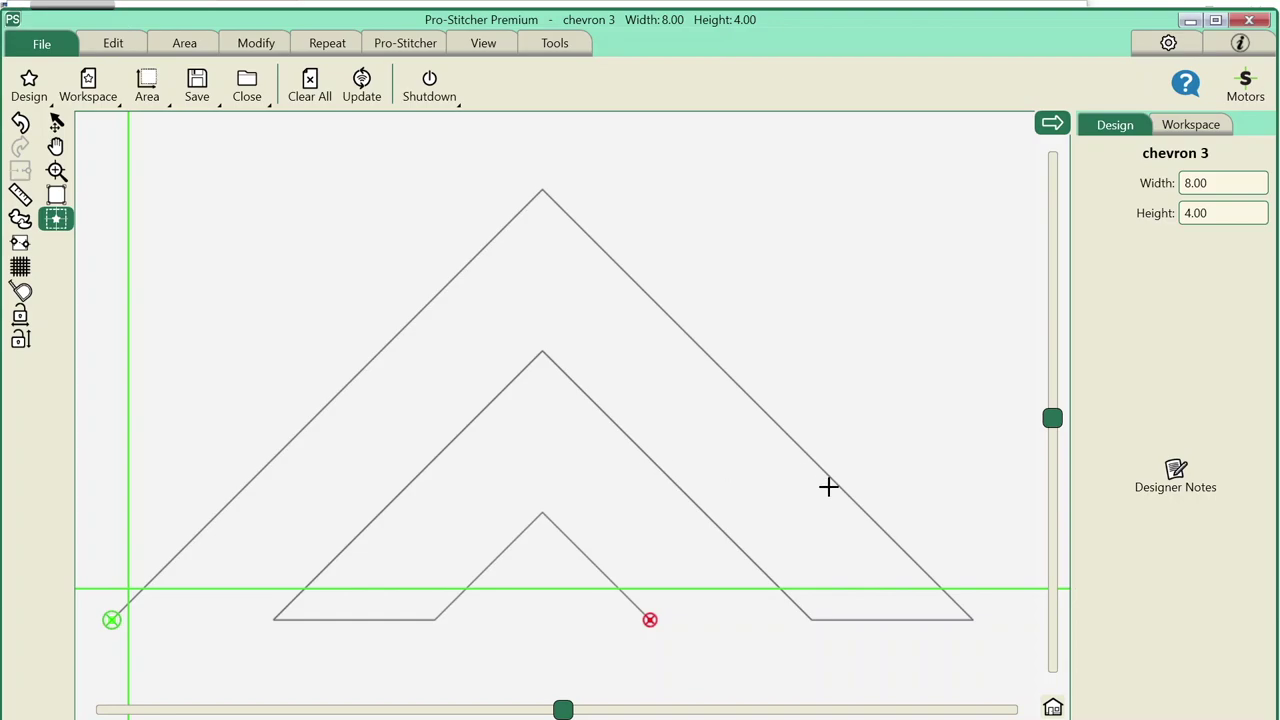
scroll(742, 483, down, 2)
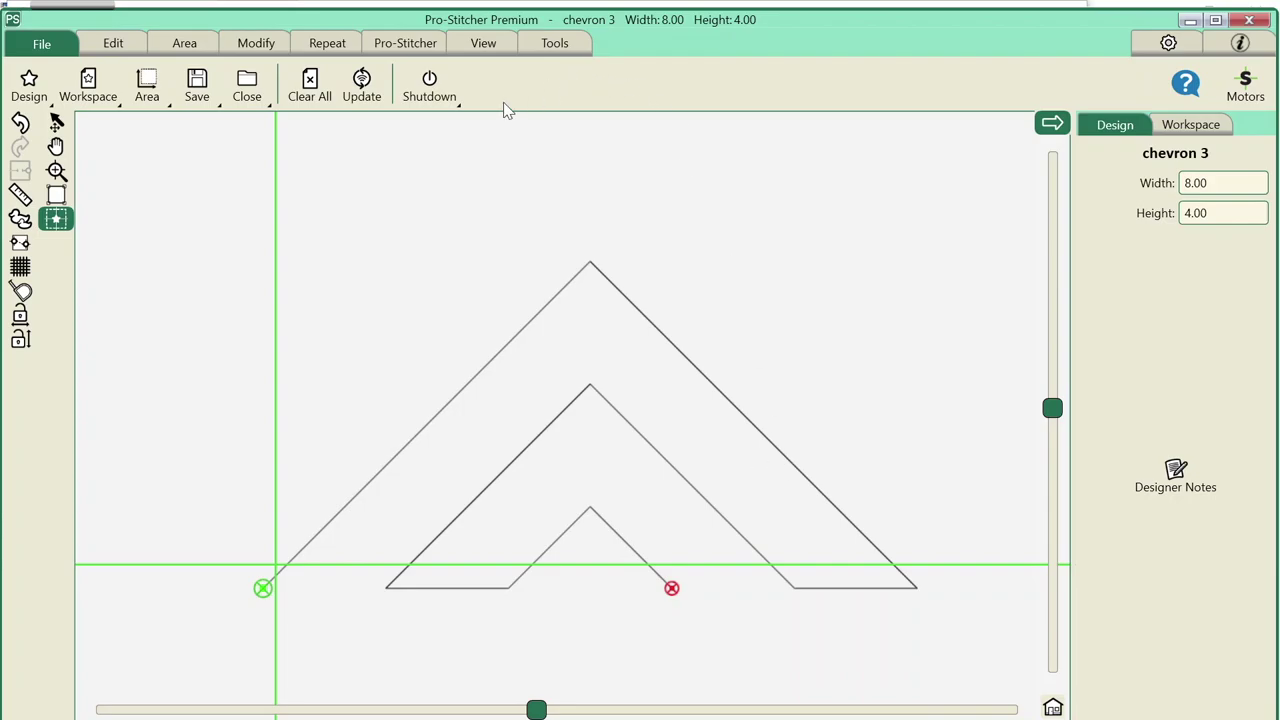
- Try repeating the chevron 2 times horizontally with point-to-point joining, and set the repeats back to 1
click(347, 46)
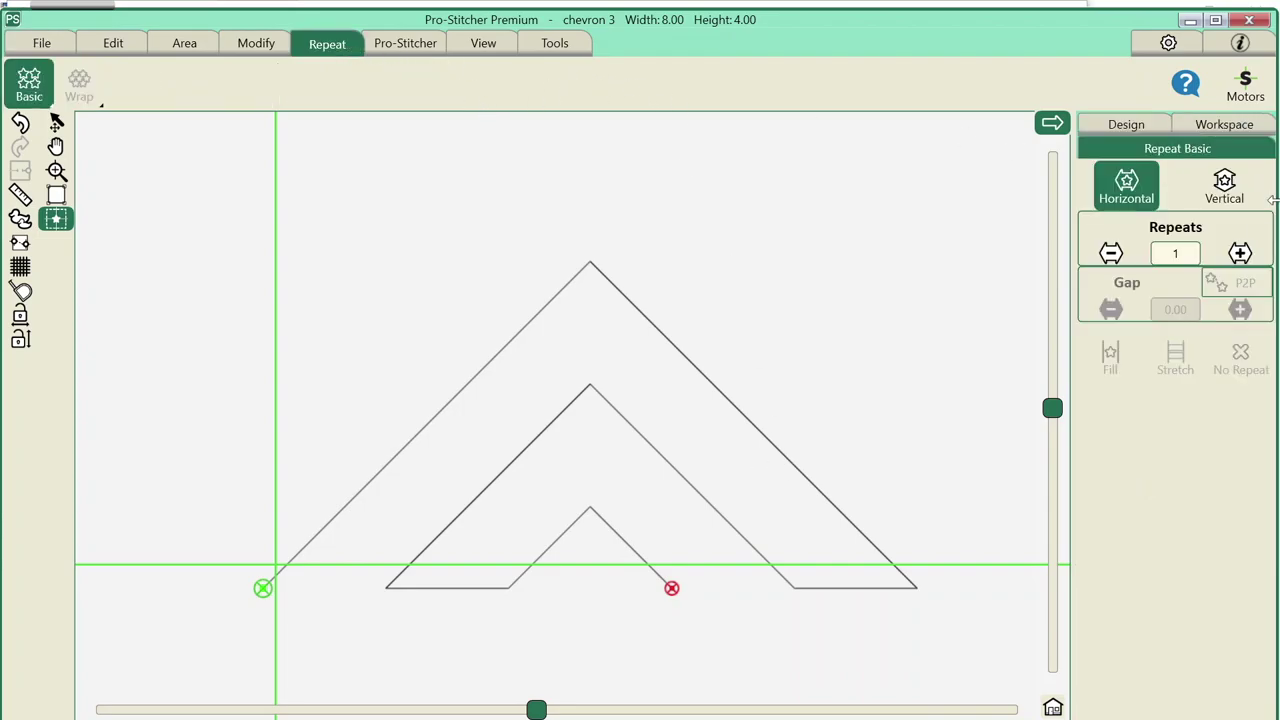
click(1240, 253)
click(1220, 285)
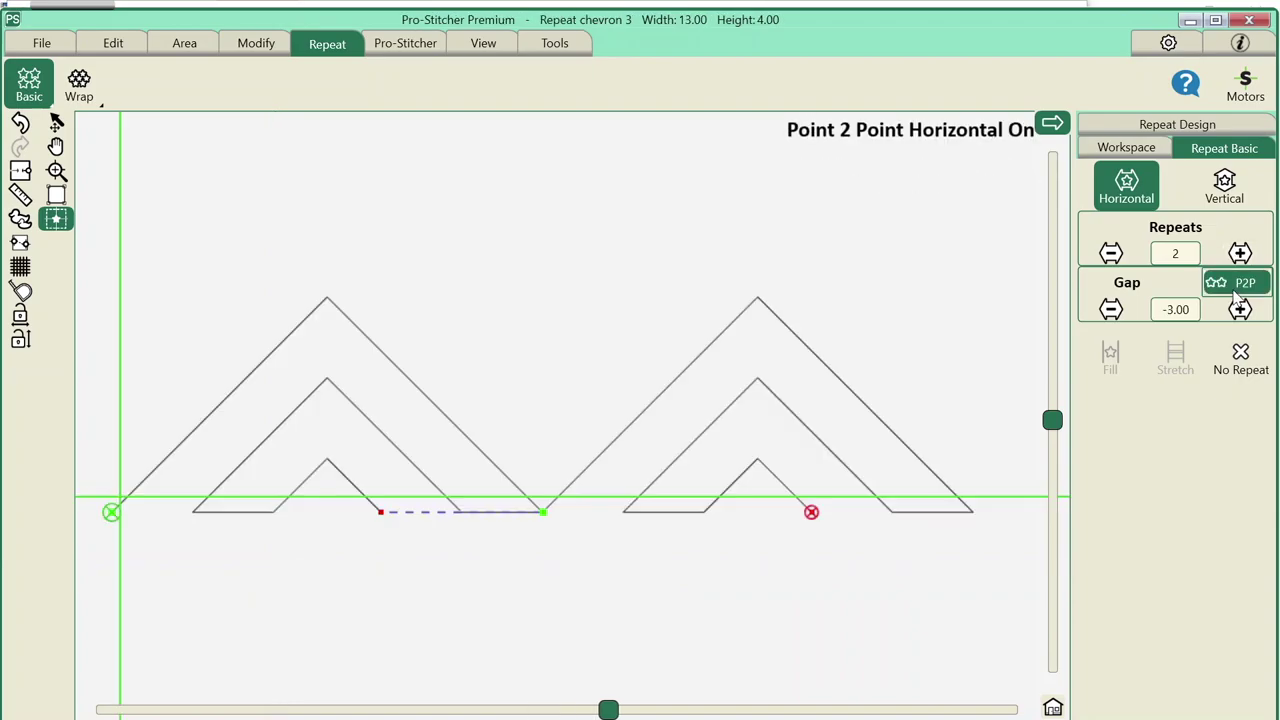
drag(103, 262, 86, 227)
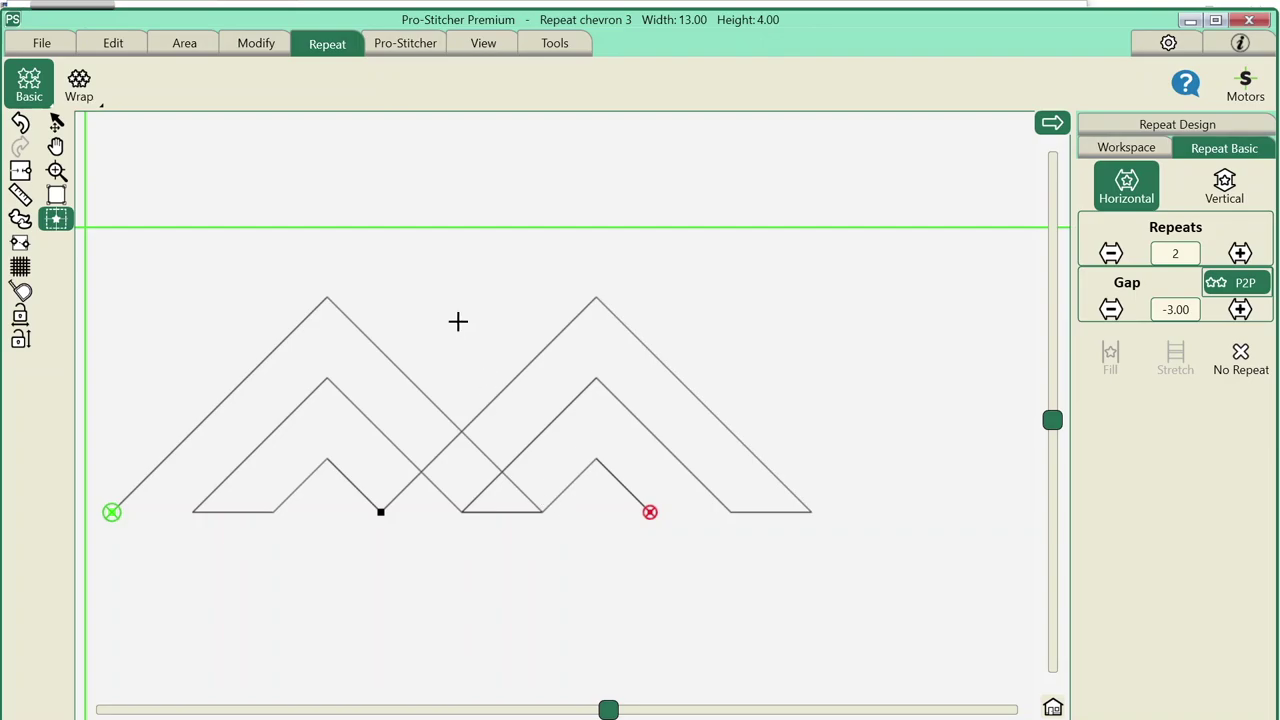
click(1110, 253)
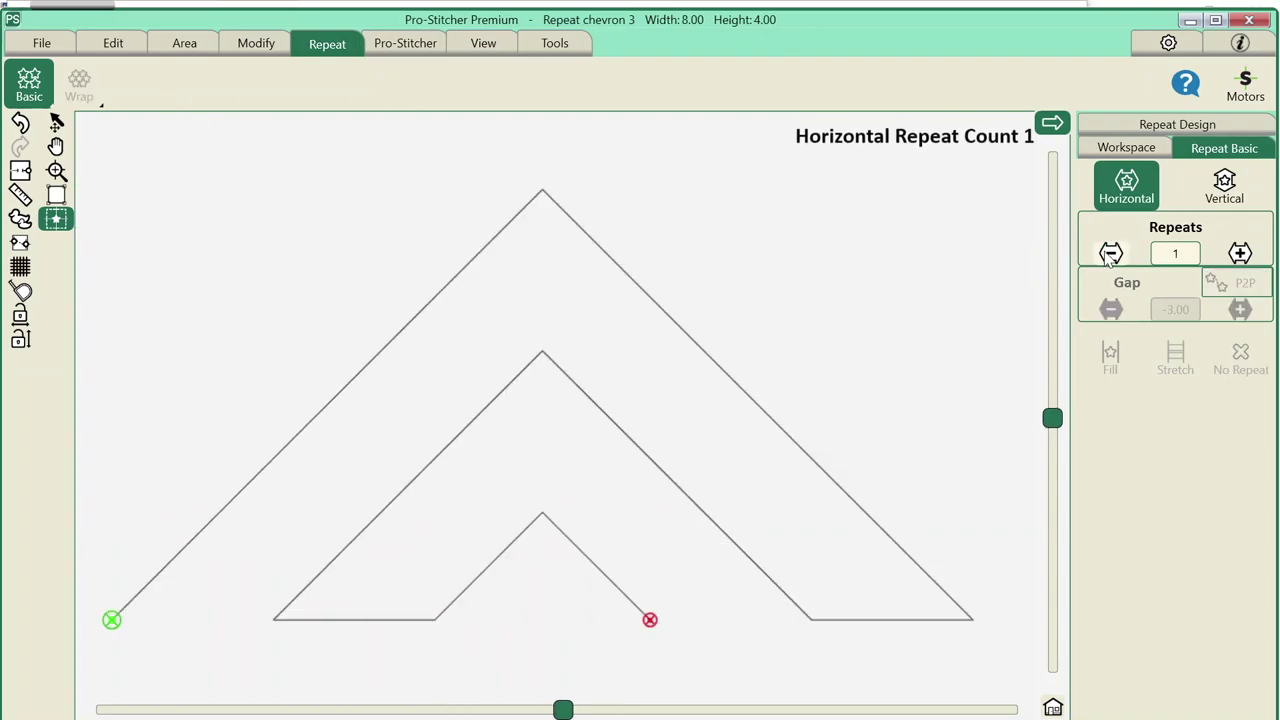
- Duplicate the chevron and arrange the original and its copy side by side on the canvas
click(57, 123)
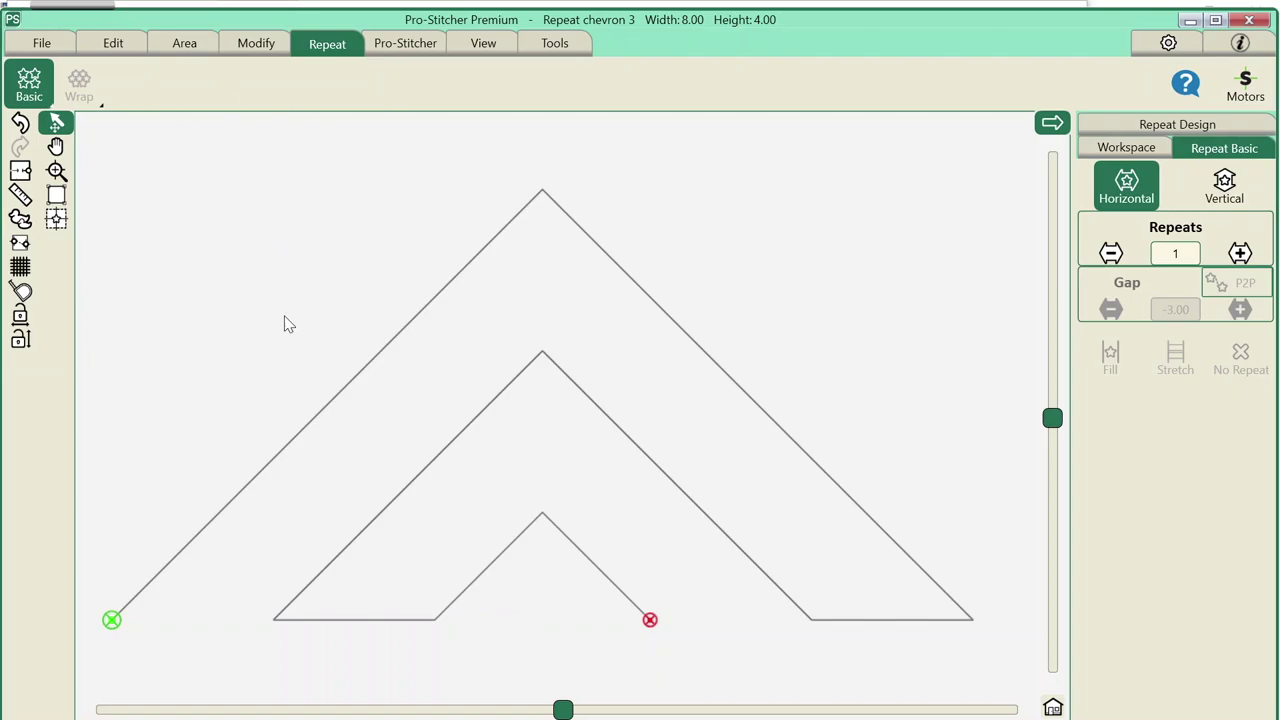
scroll(423, 351, down, 2)
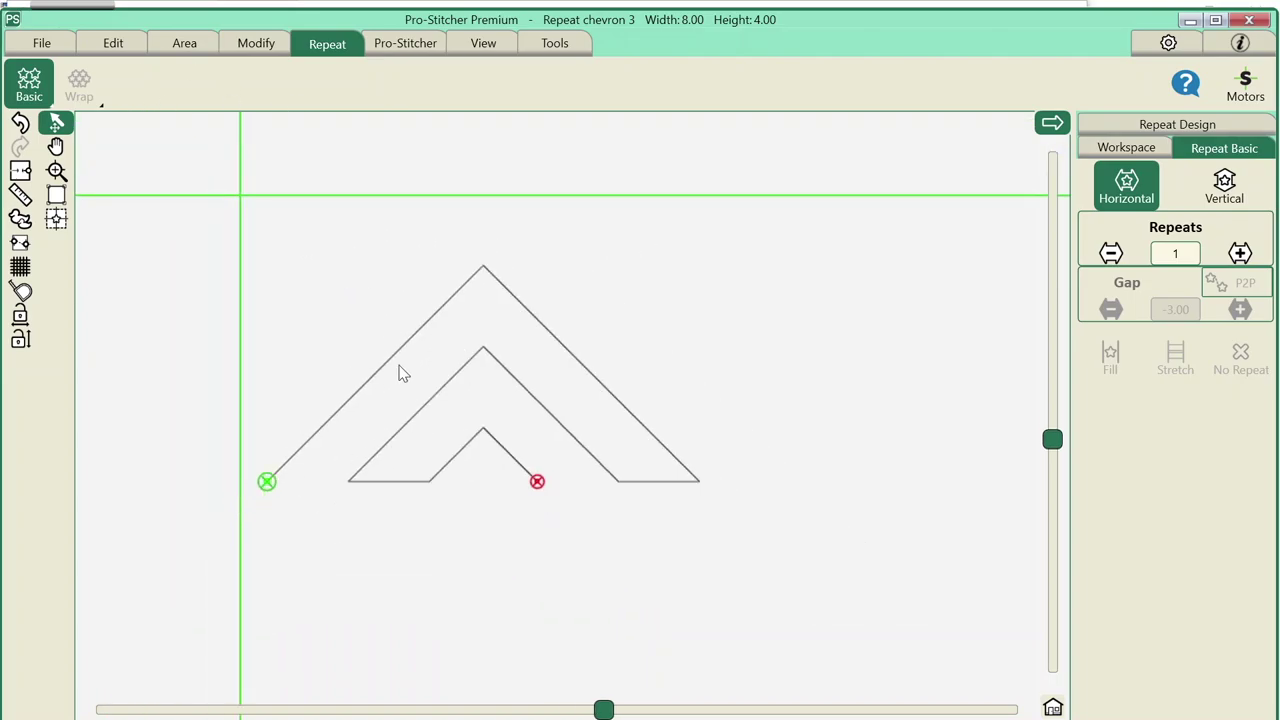
click(128, 43)
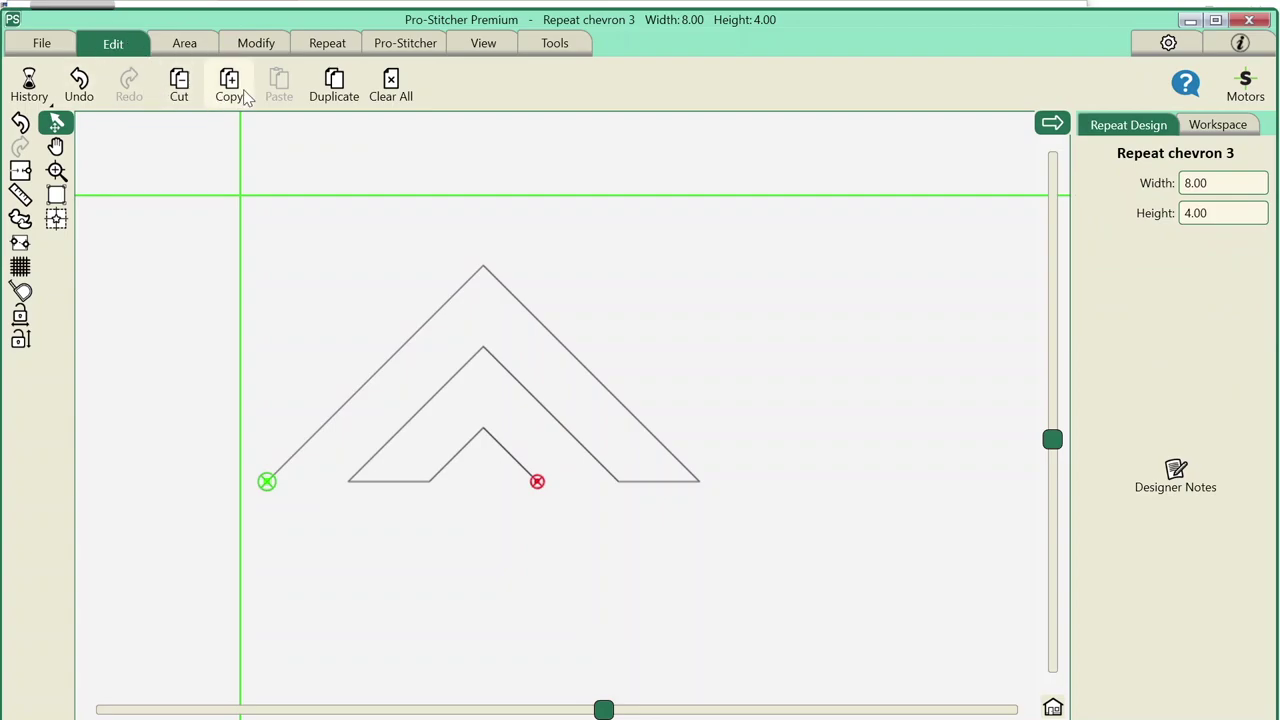
click(334, 92)
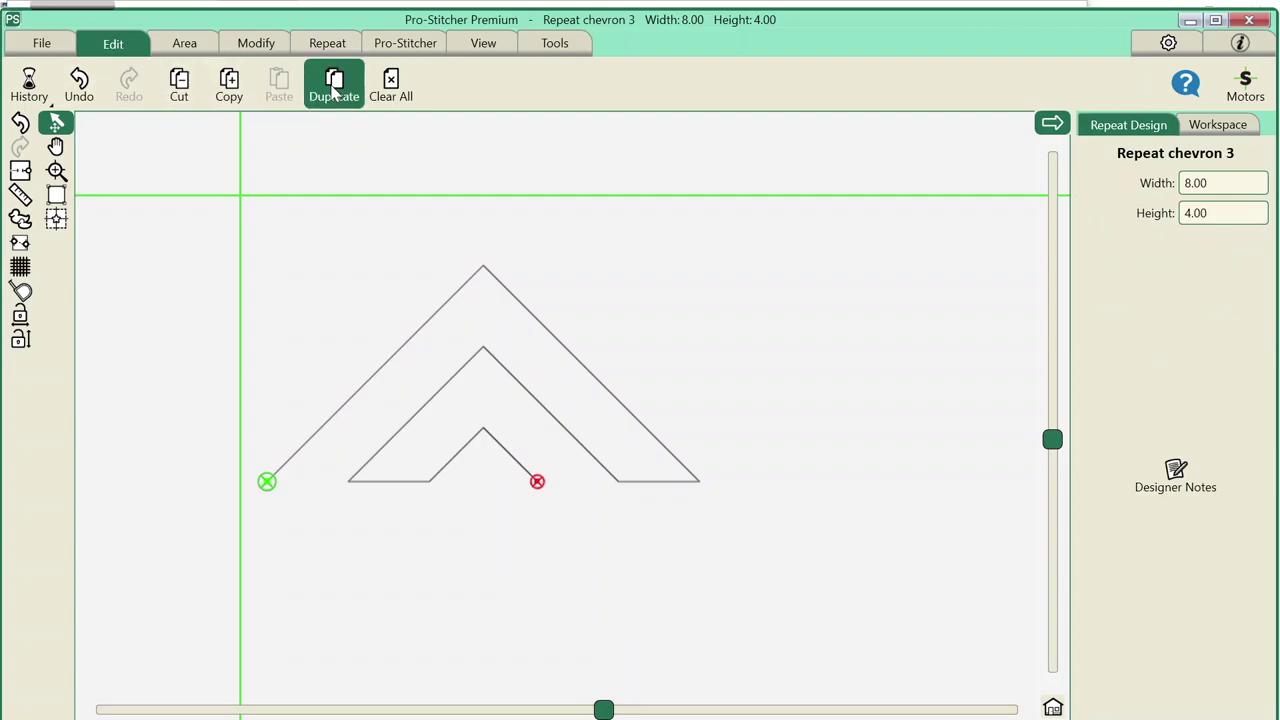
drag(335, 162, 686, 310)
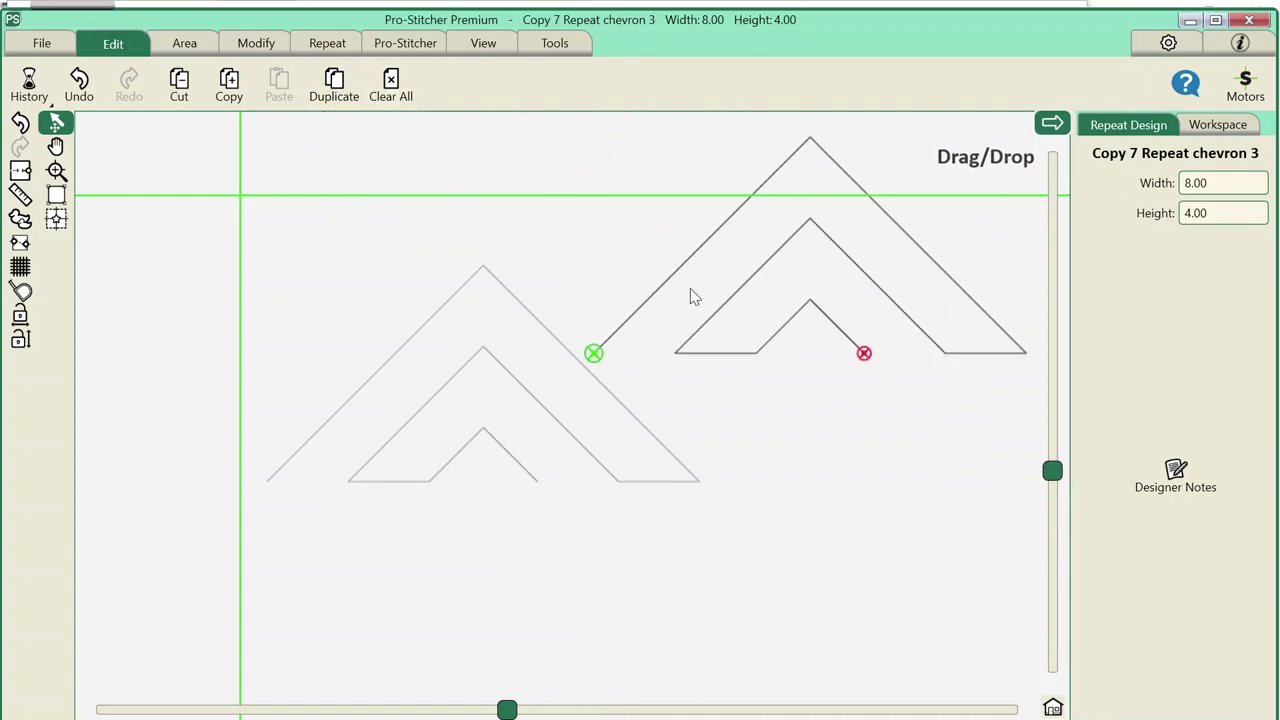
drag(503, 386, 417, 358)
click(776, 250)
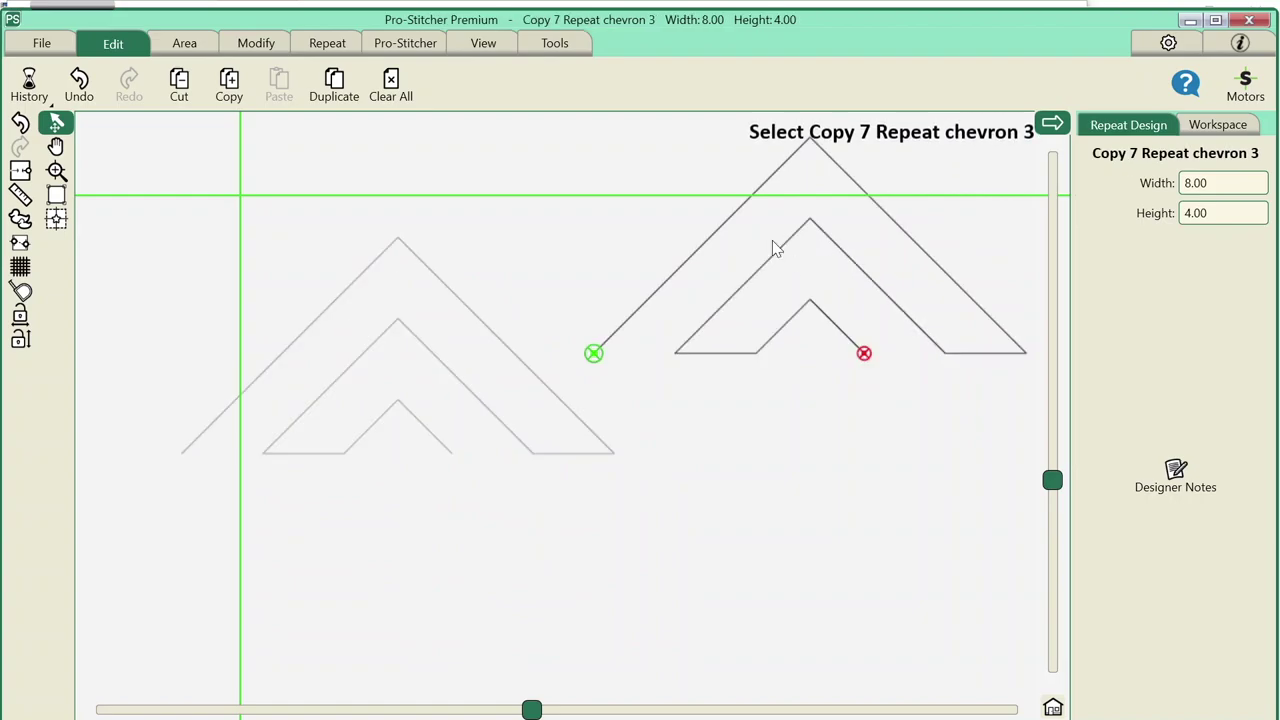
drag(776, 250, 789, 331)
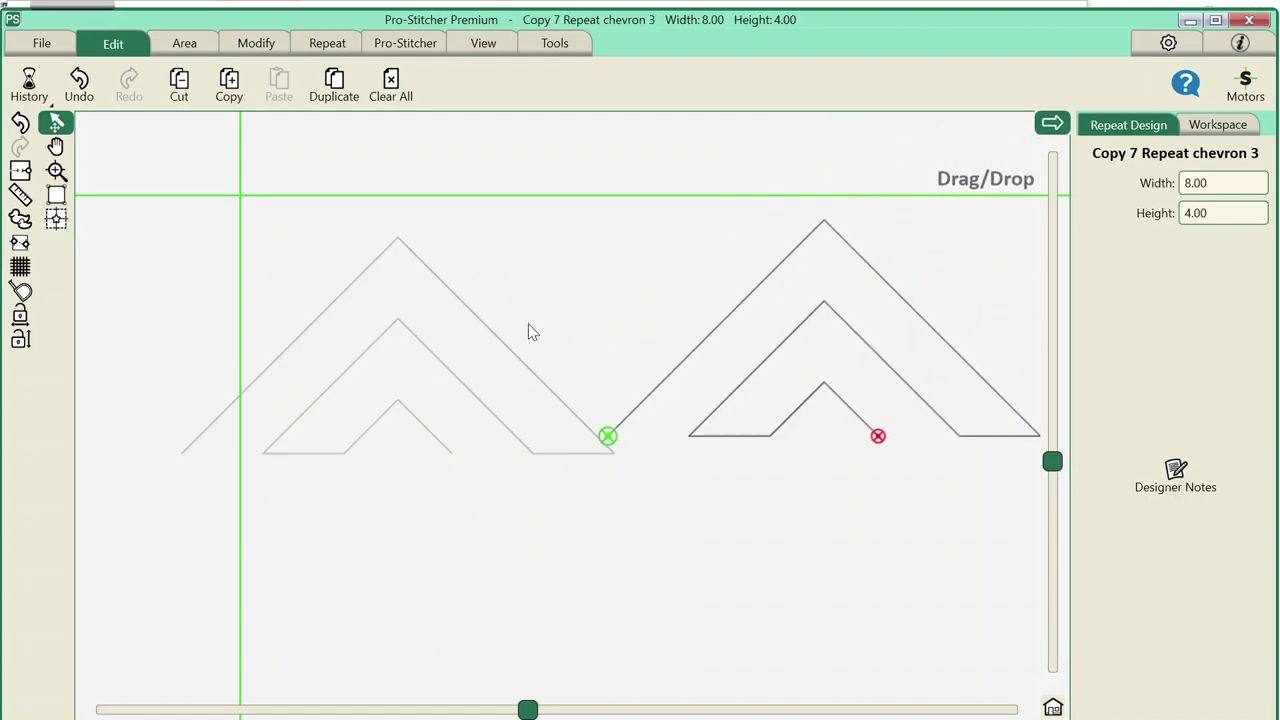
- Select the original chevron, place the crosshair just below and beside its end point, and reposition its end point to the crosshair
click(388, 246)
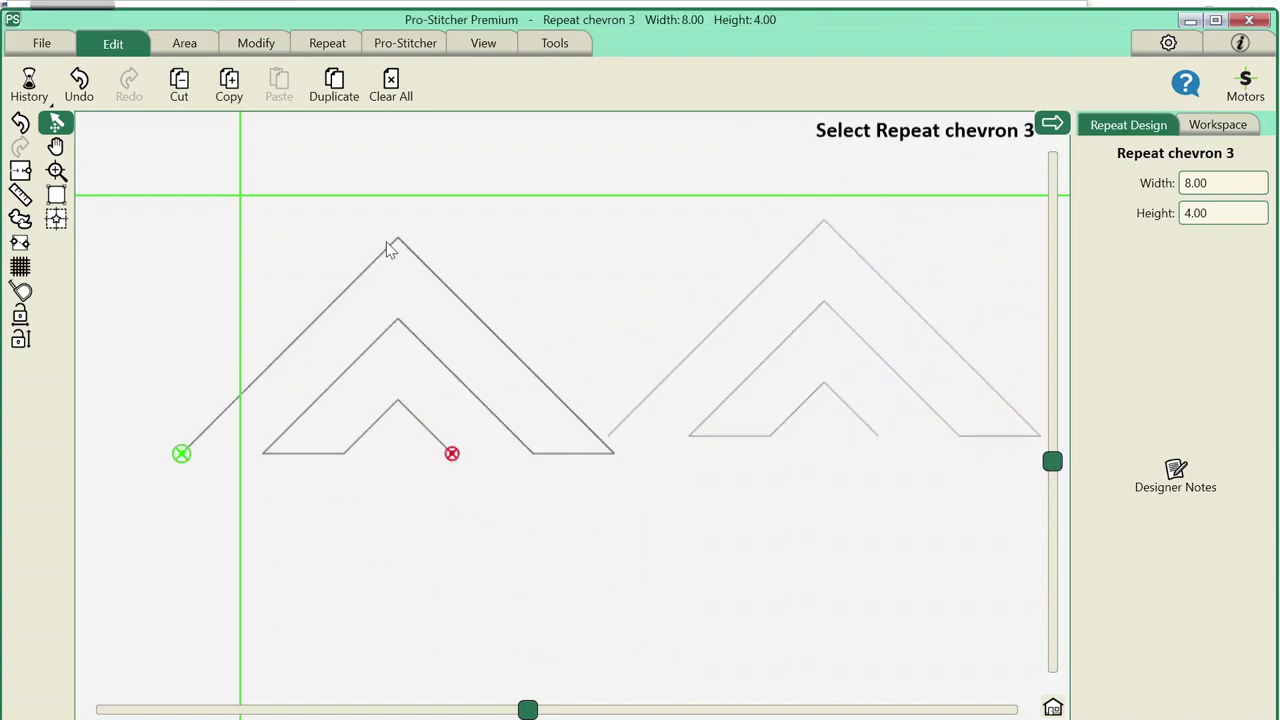
click(57, 219)
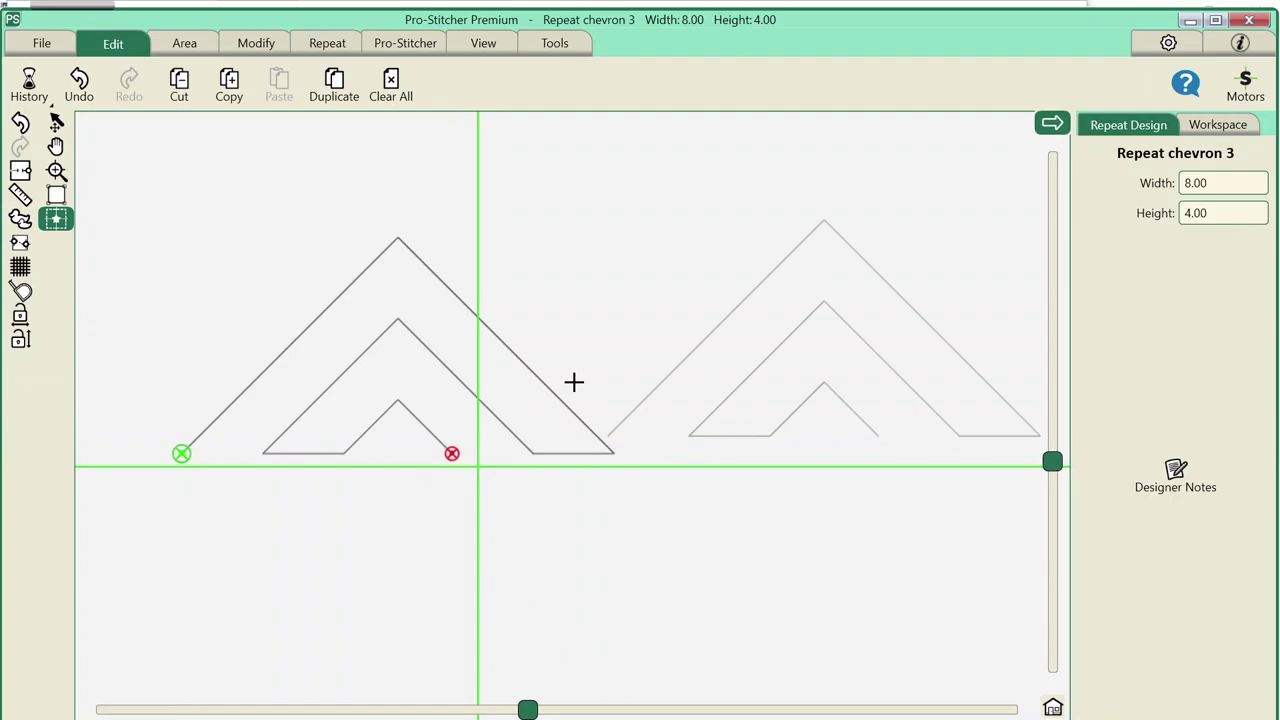
click(242, 46)
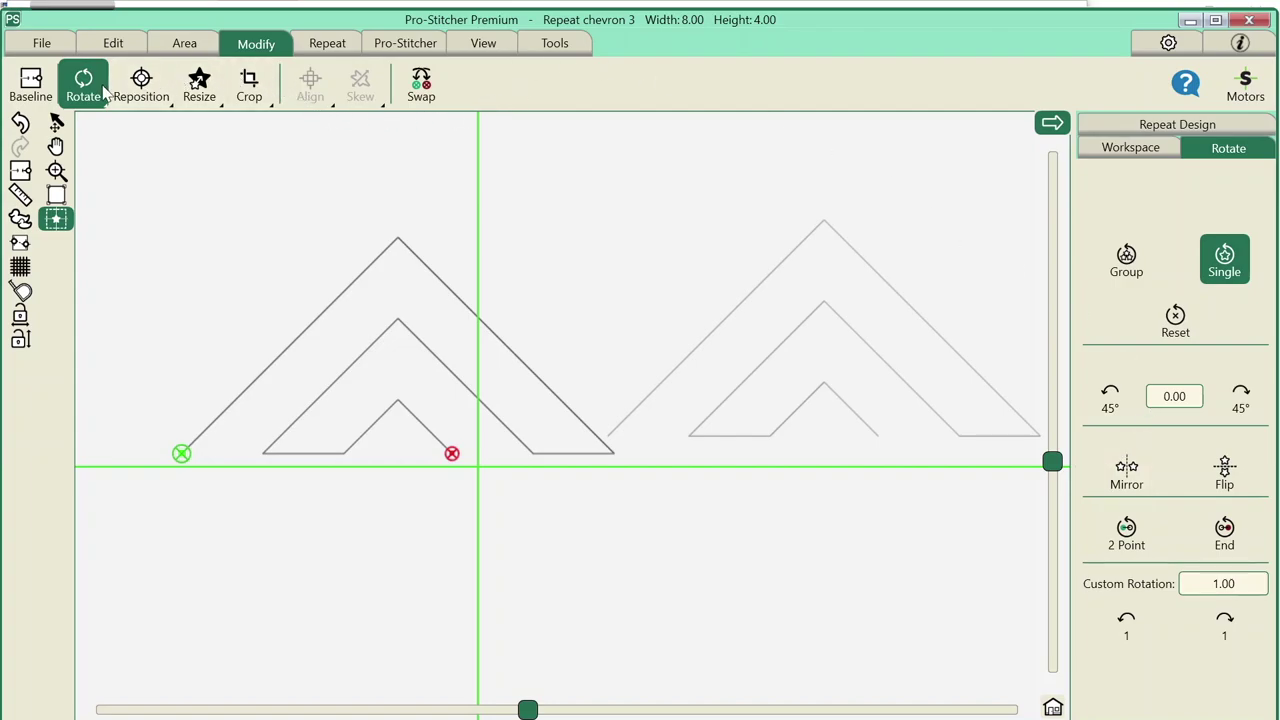
click(140, 100)
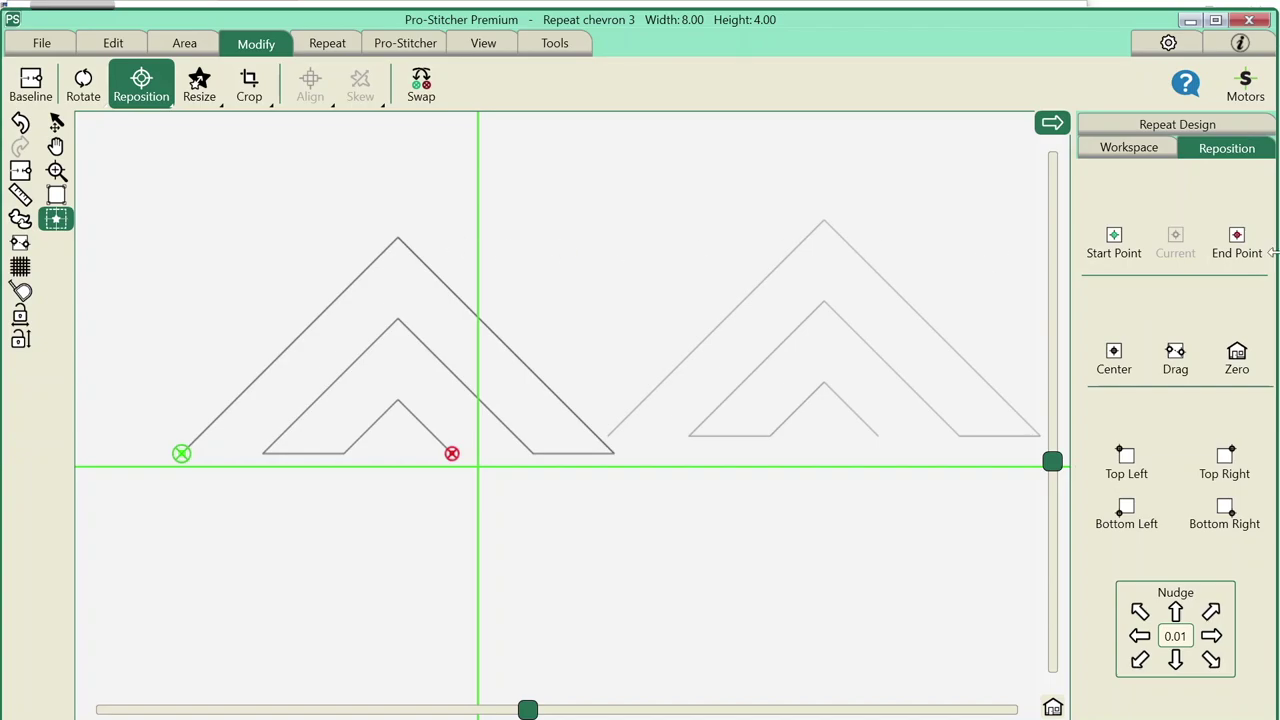
click(1237, 243)
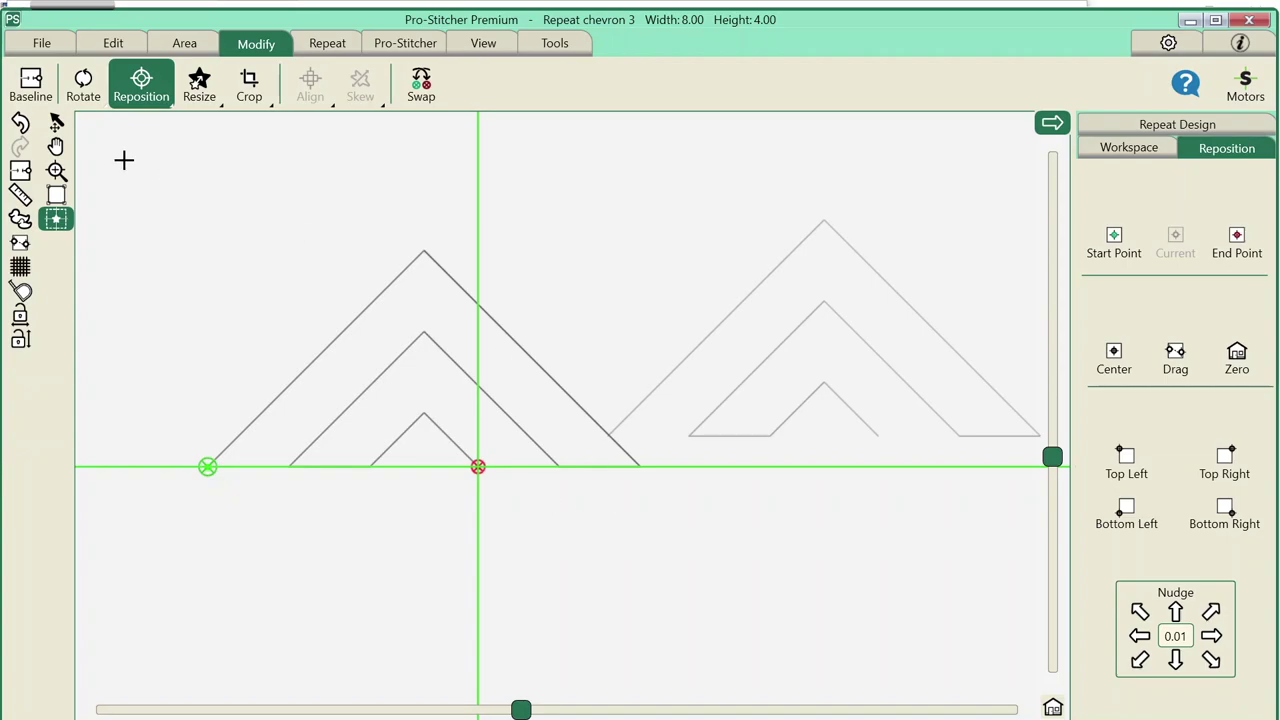
- Reposition the copied chevron's start point to the crosshair, and select each chevron in turn to check where their end and start points meet
click(56, 122)
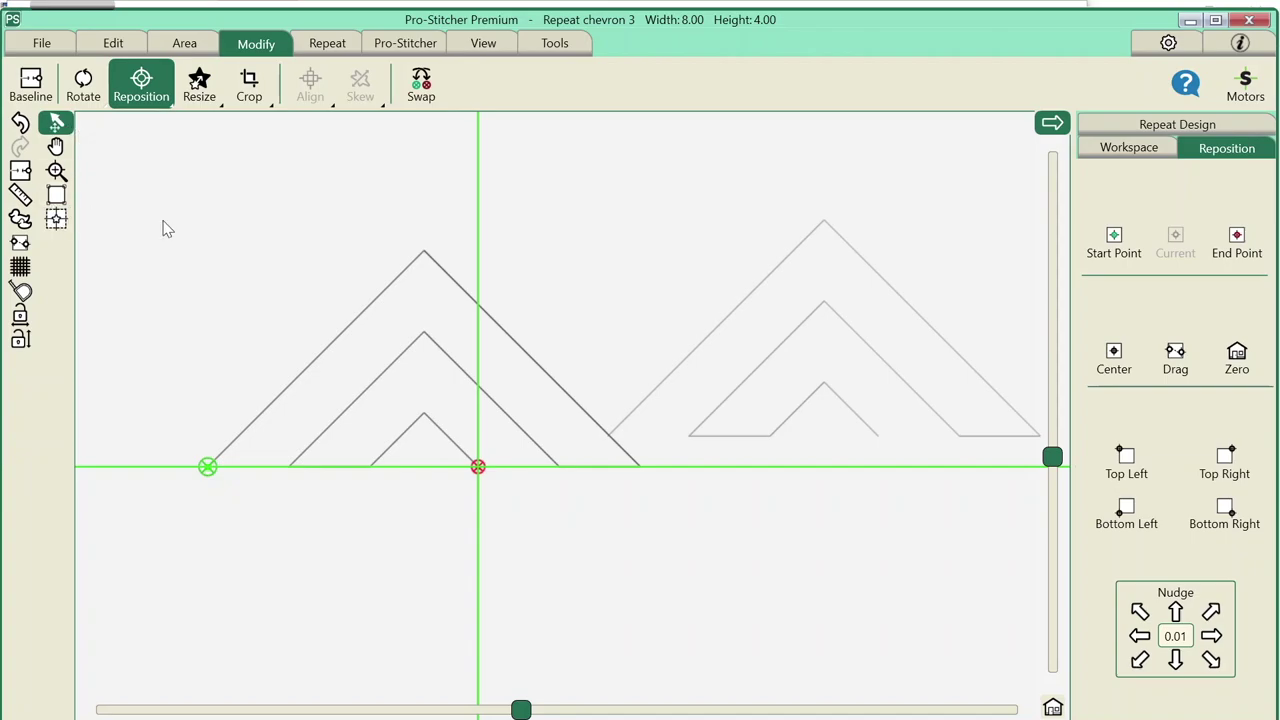
click(815, 312)
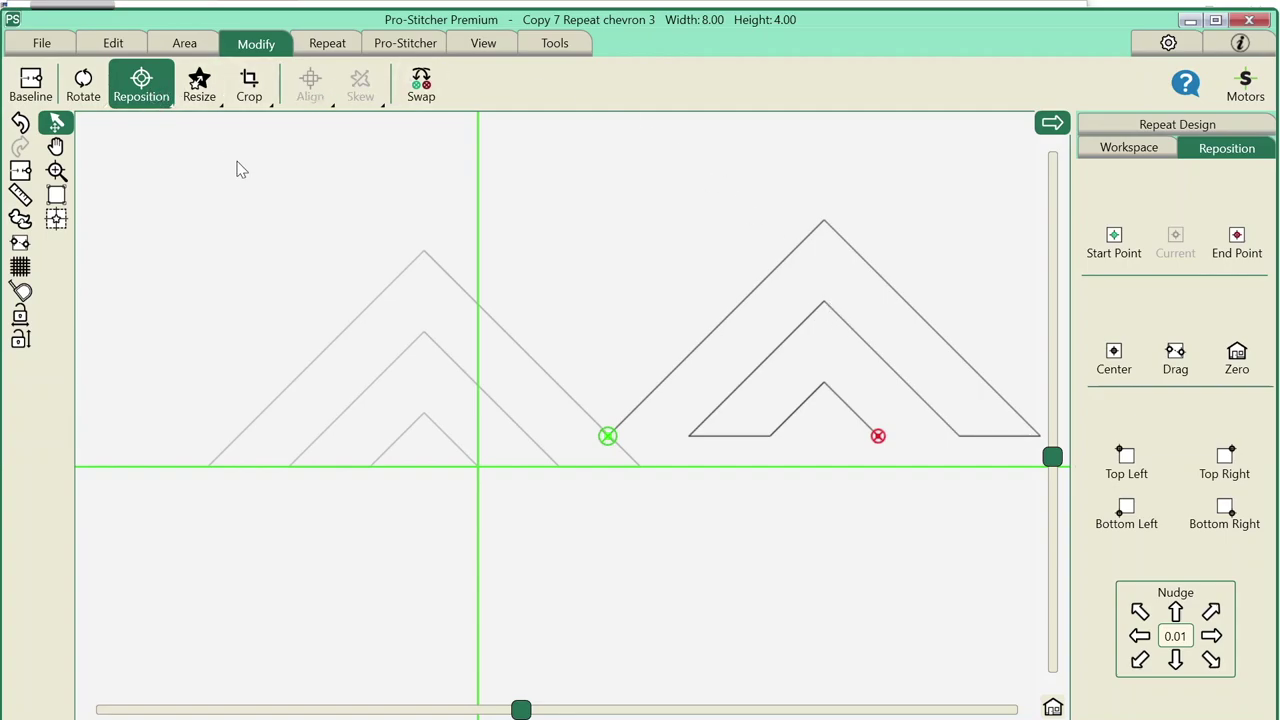
click(1120, 244)
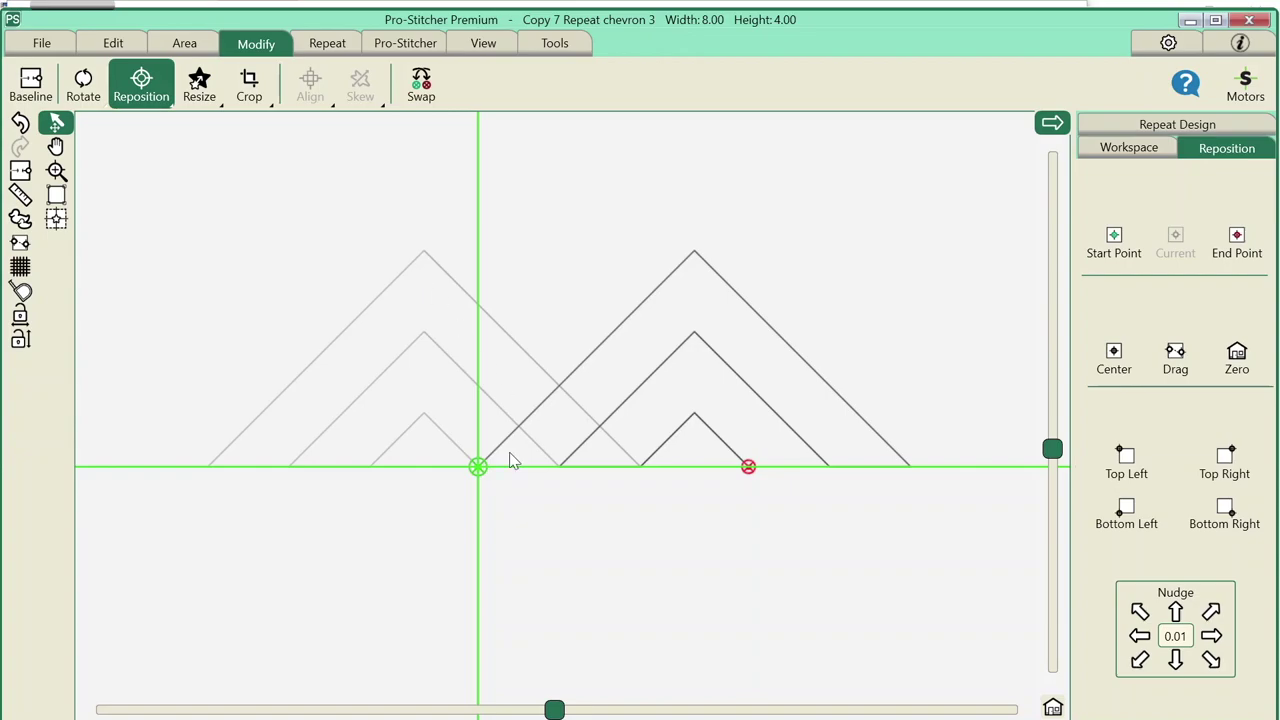
click(418, 347)
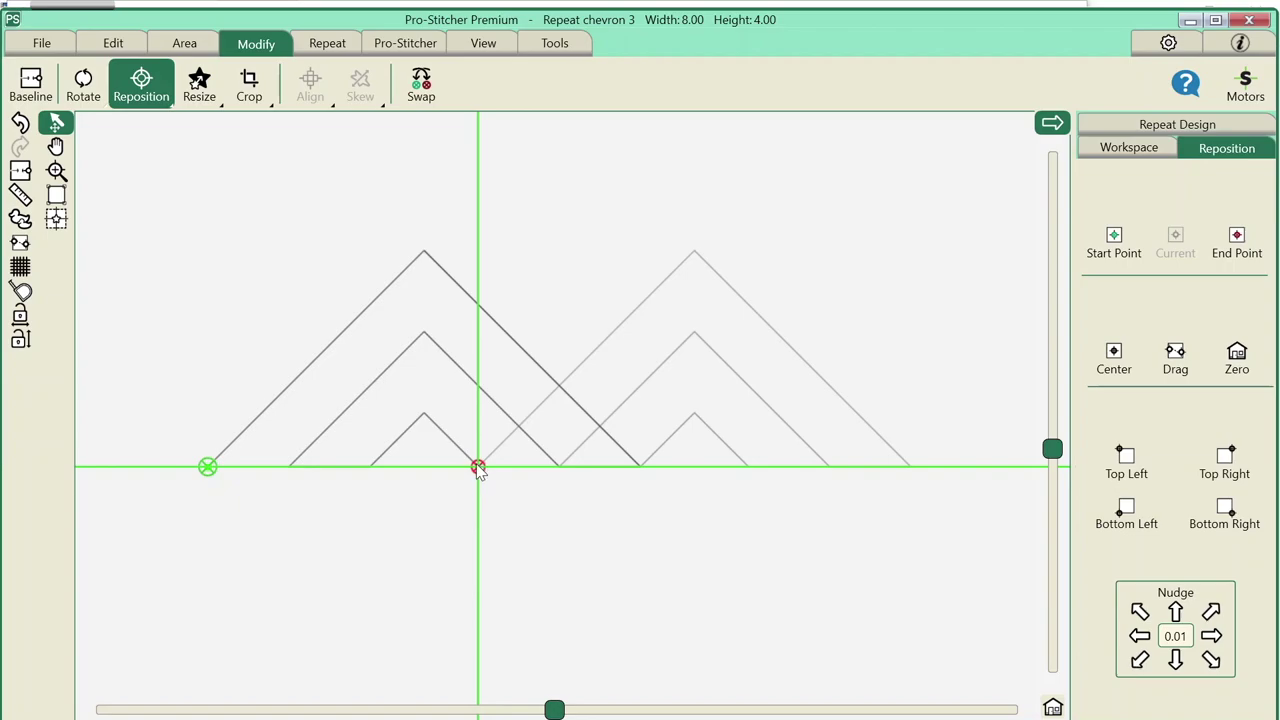
click(722, 357)
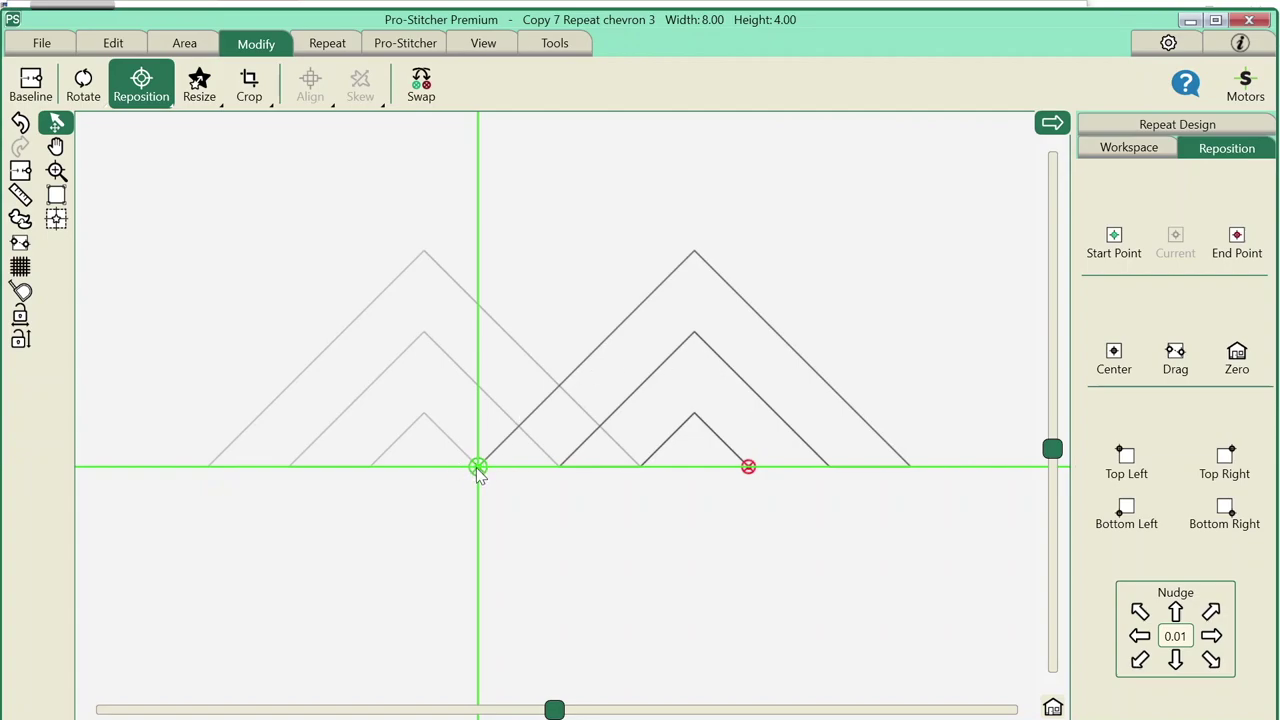
click(411, 262)
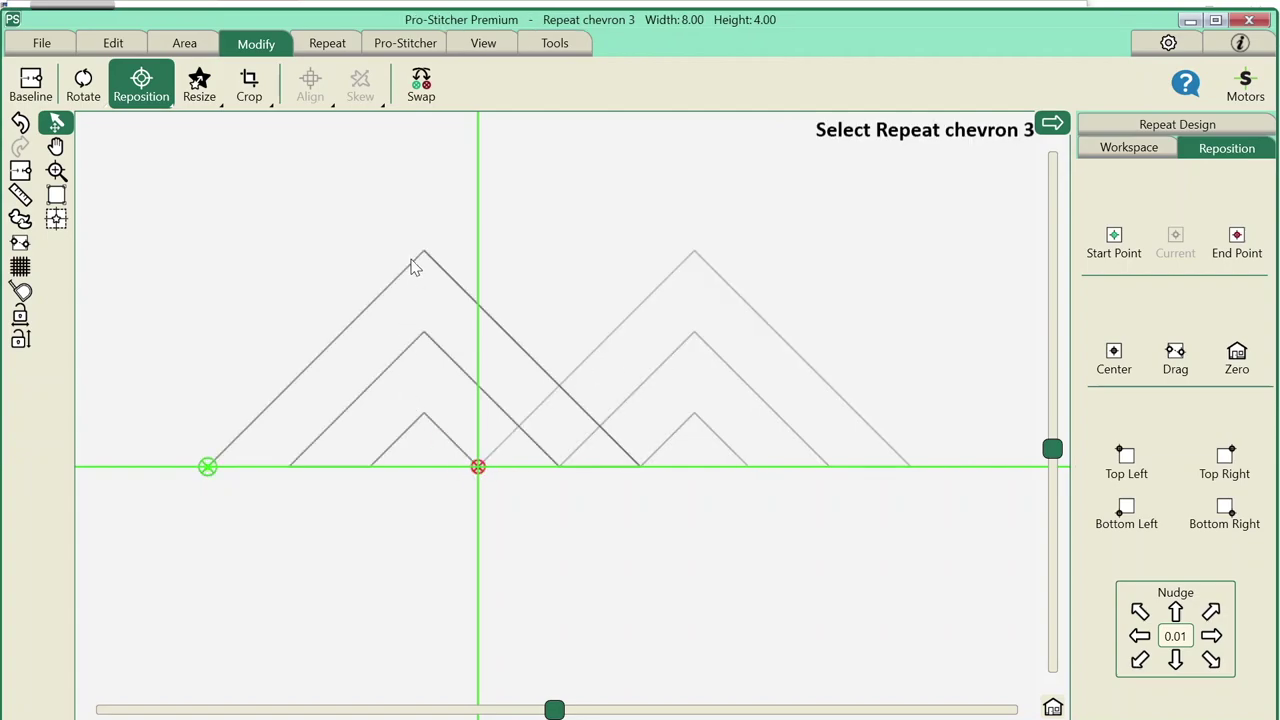
- Select both chevrons as a group, move the crosshair clear of them, and merge them into one design with Baseline
click(266, 147)
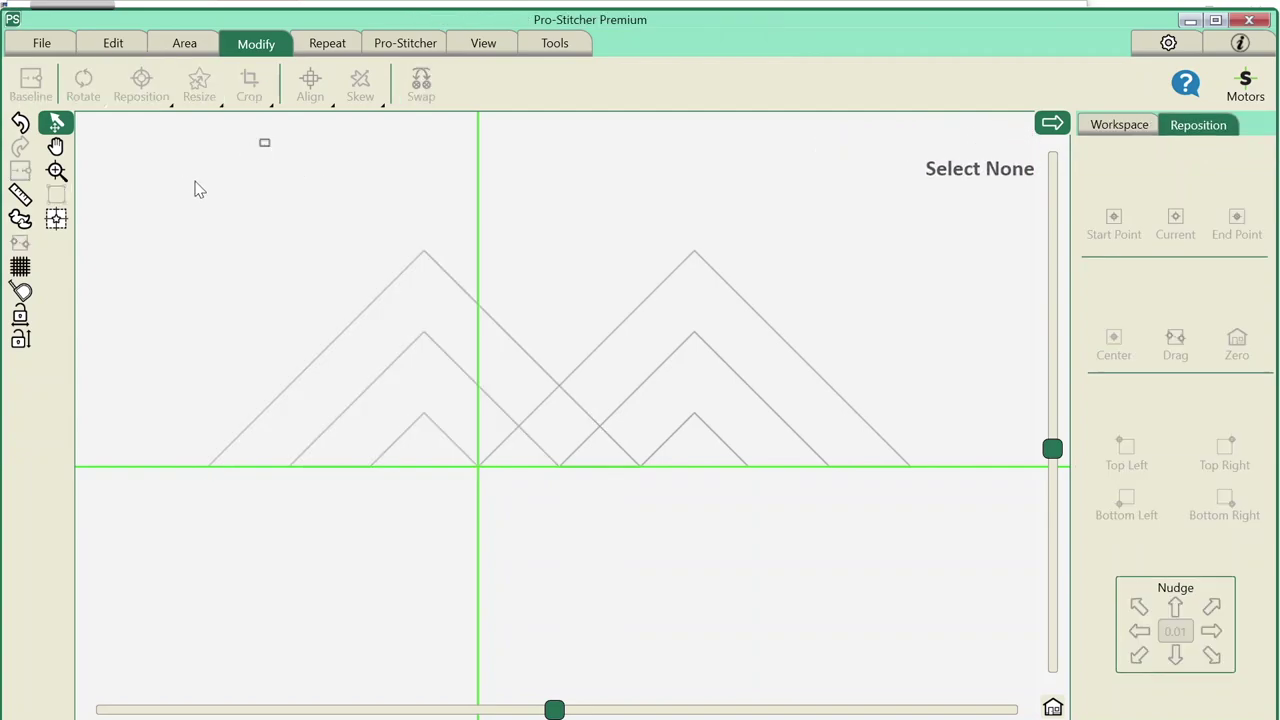
drag(324, 160, 838, 354)
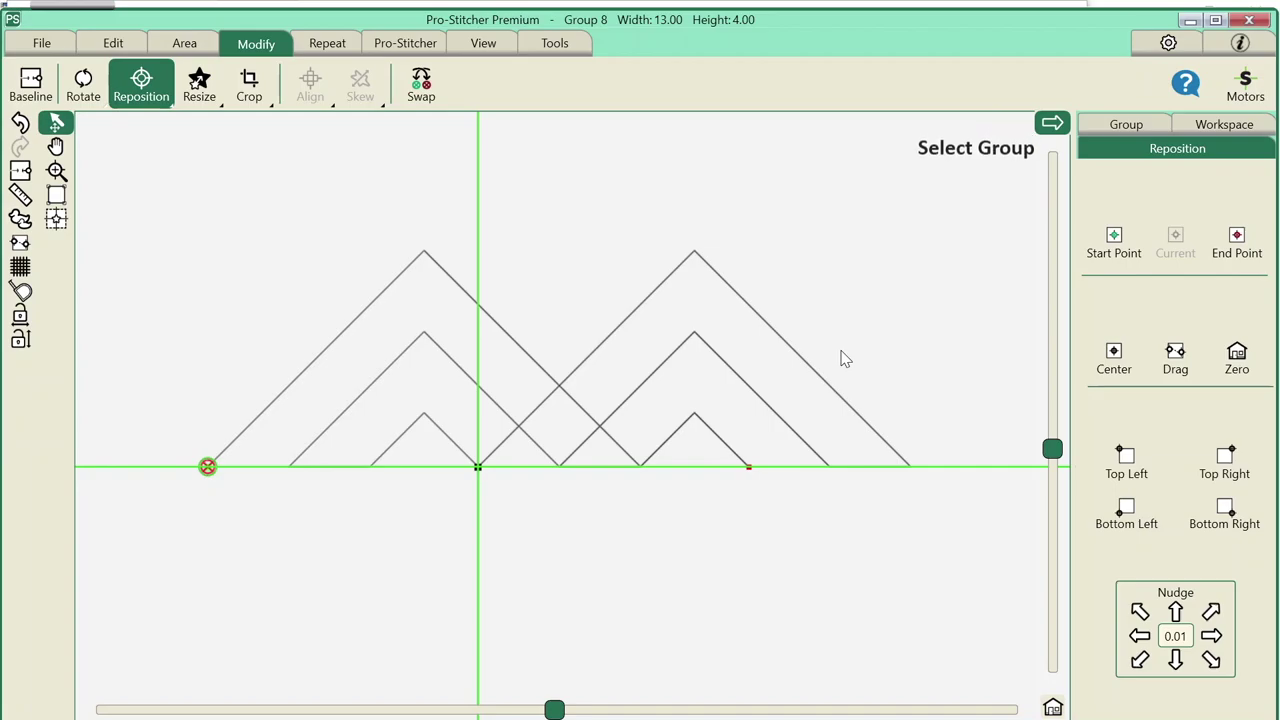
click(57, 221)
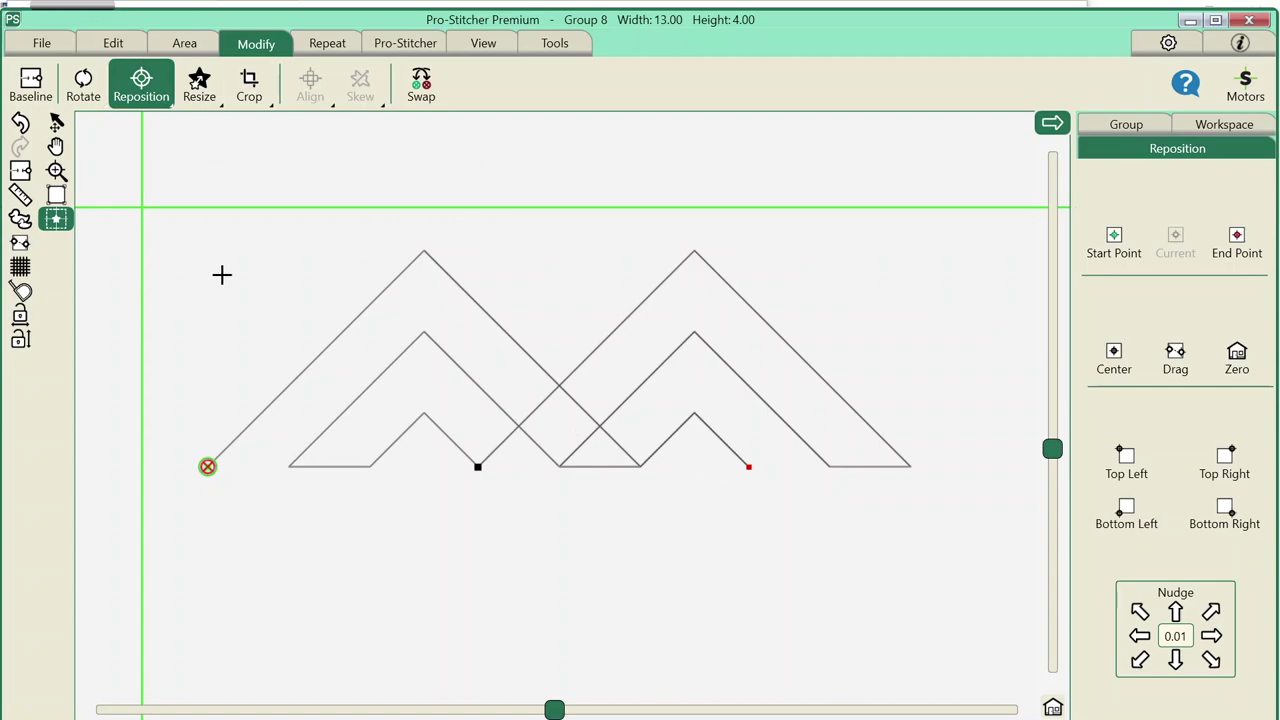
click(31, 86)
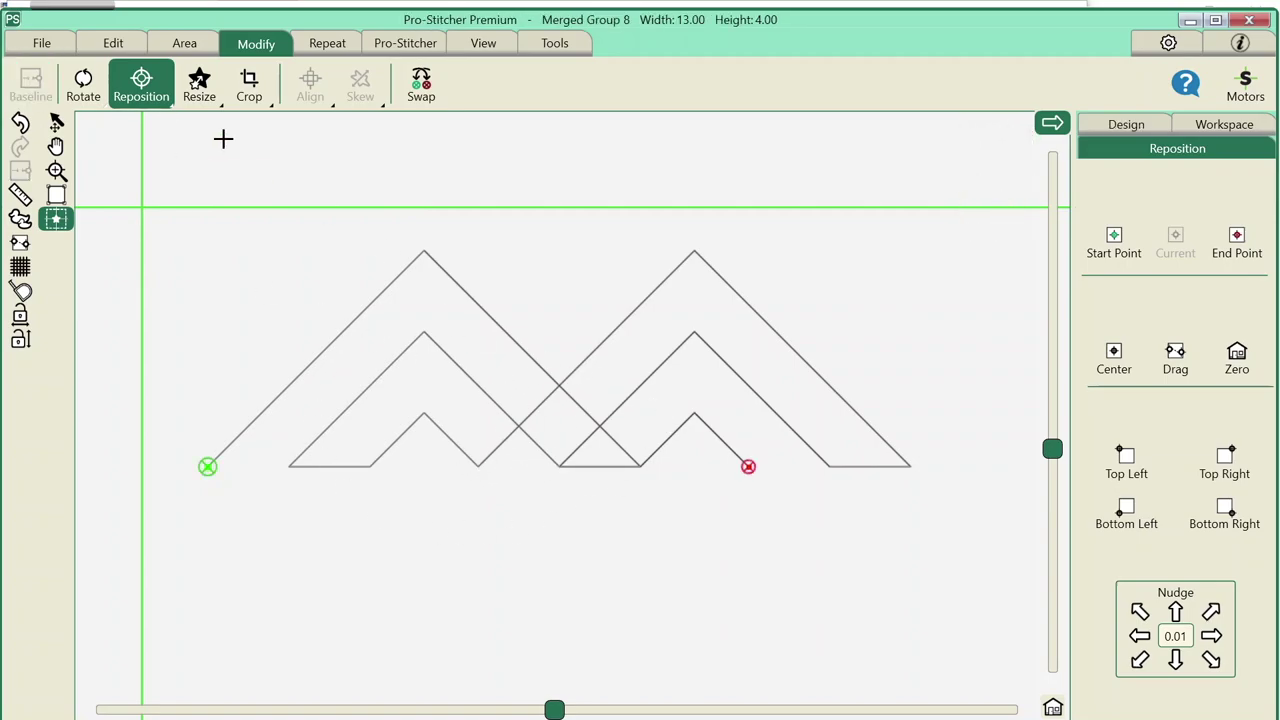
- Rotate the merged chevron design 45° clockwise and back 45° counter-clockwise
click(83, 86)
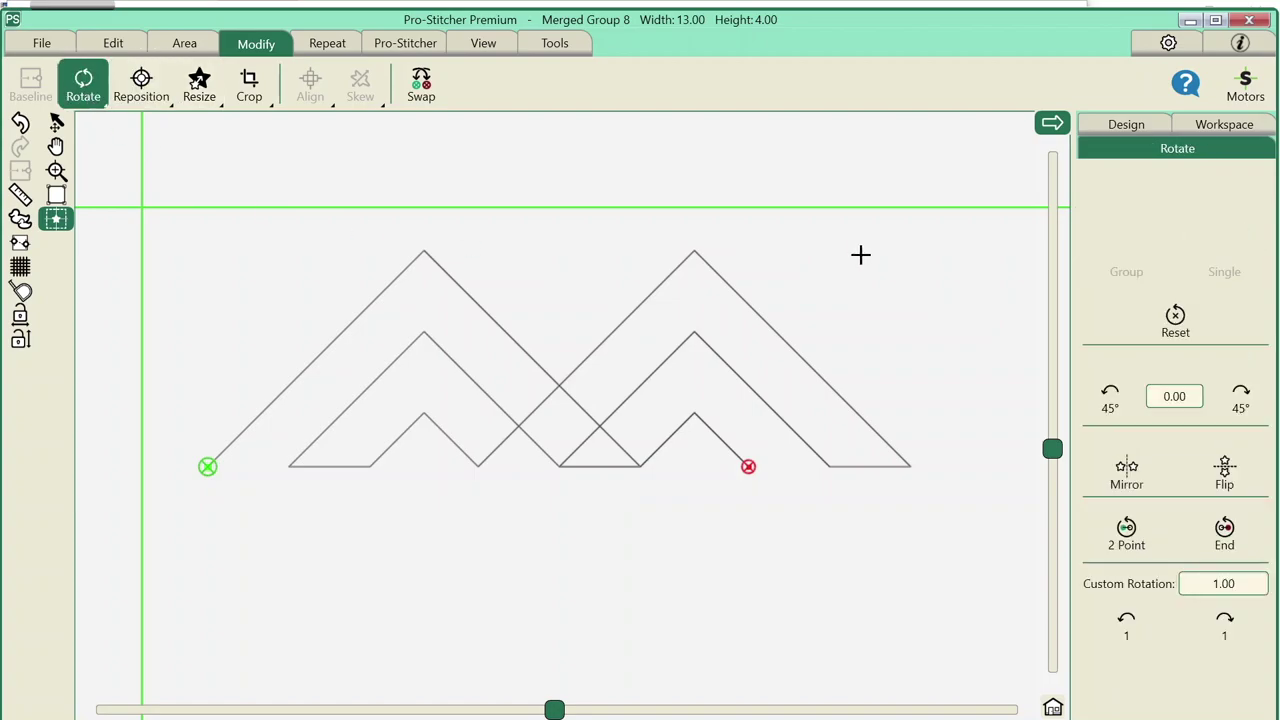
click(1241, 398)
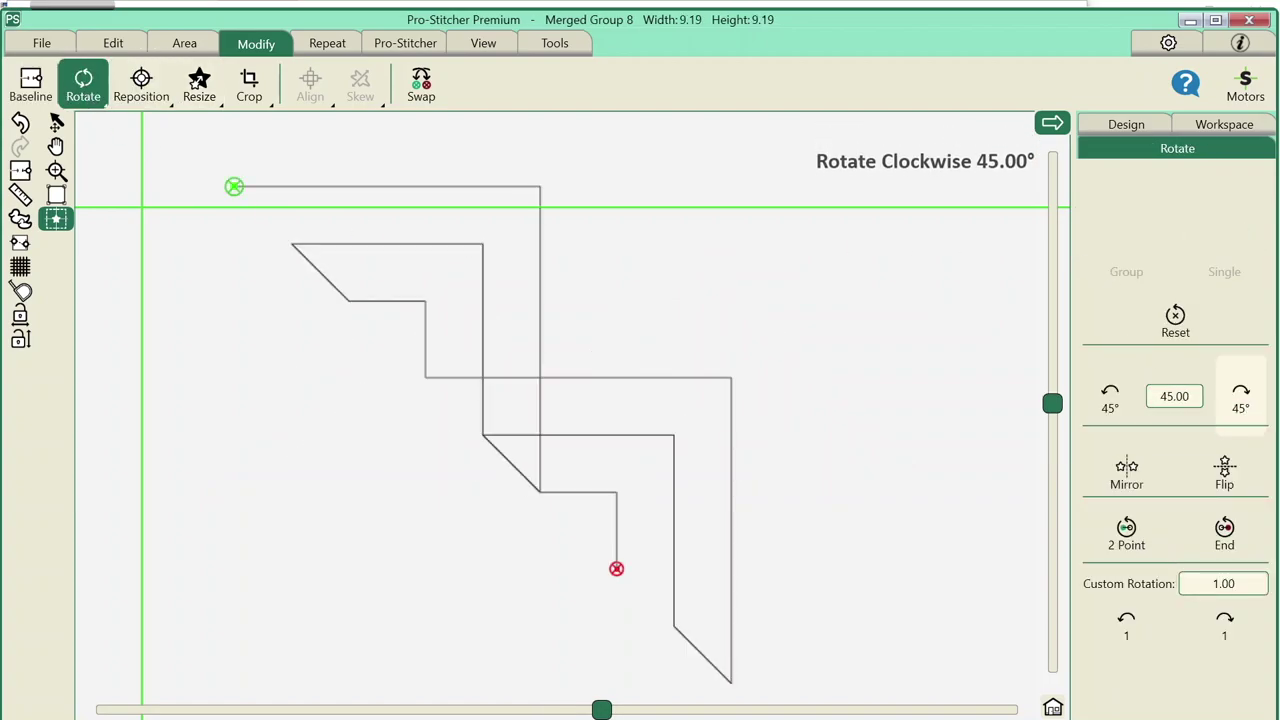
click(1119, 398)
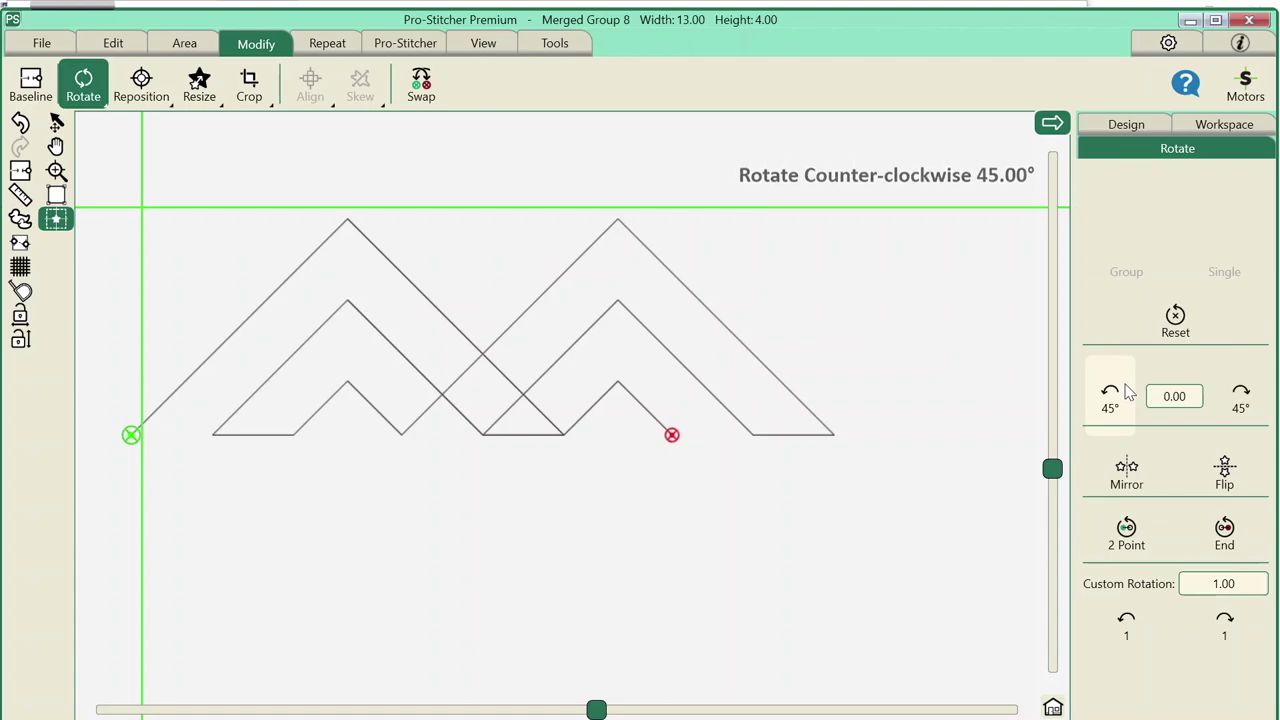
- Check the save options offered for the merged chevron design and dismiss them without saving
click(46, 46)
click(197, 86)
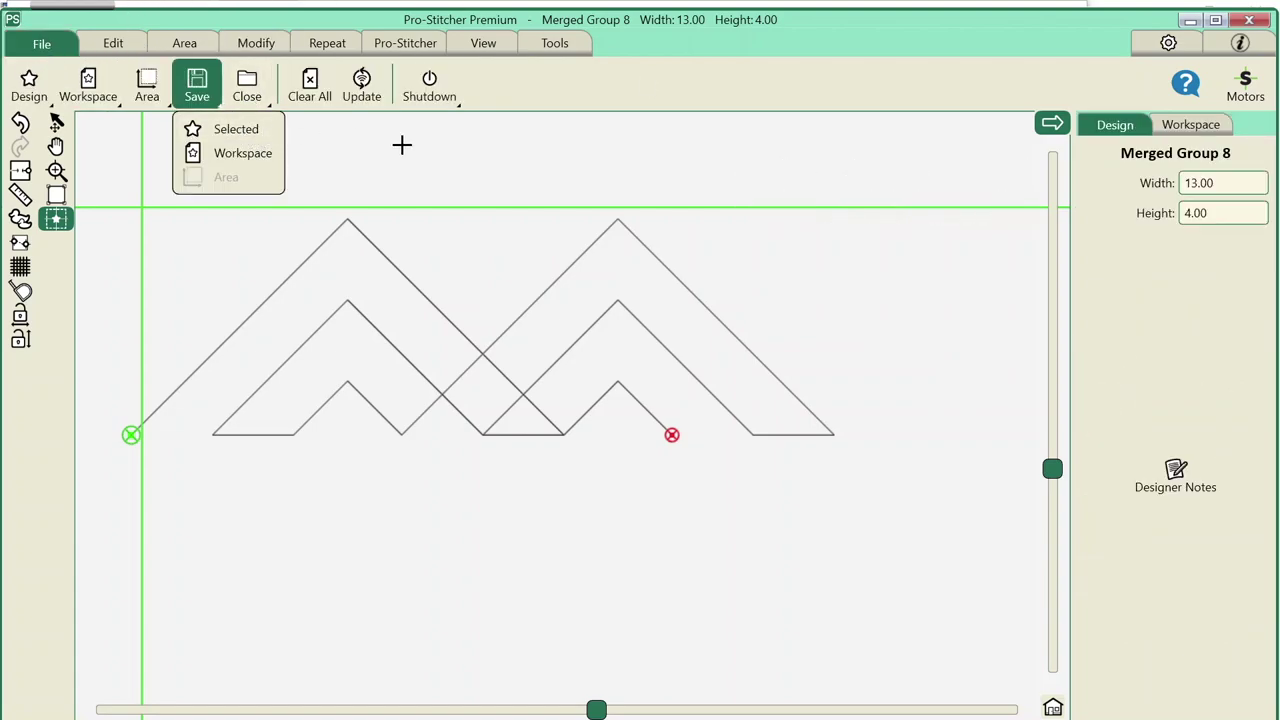
click(419, 151)
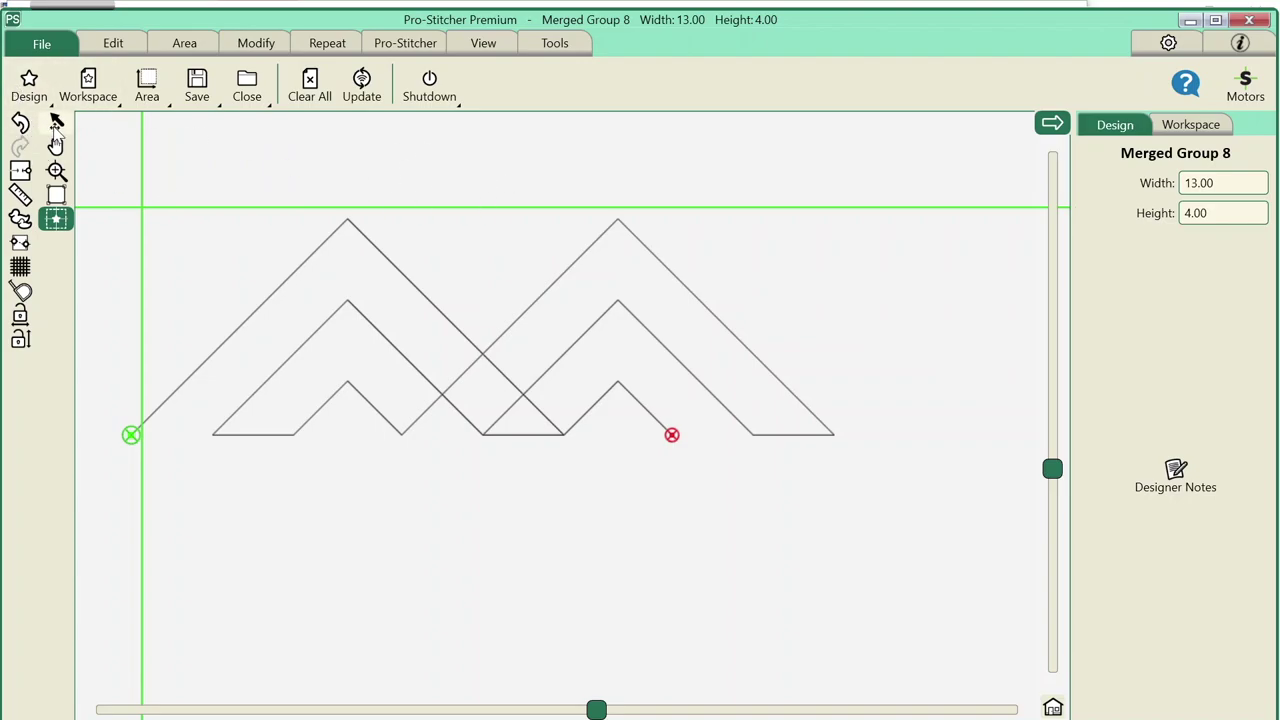
- Move the merged chevron design above the horizontal crosshair line, with its start beside the vertical line, and deselect it
click(56, 123)
drag(530, 398, 622, 429)
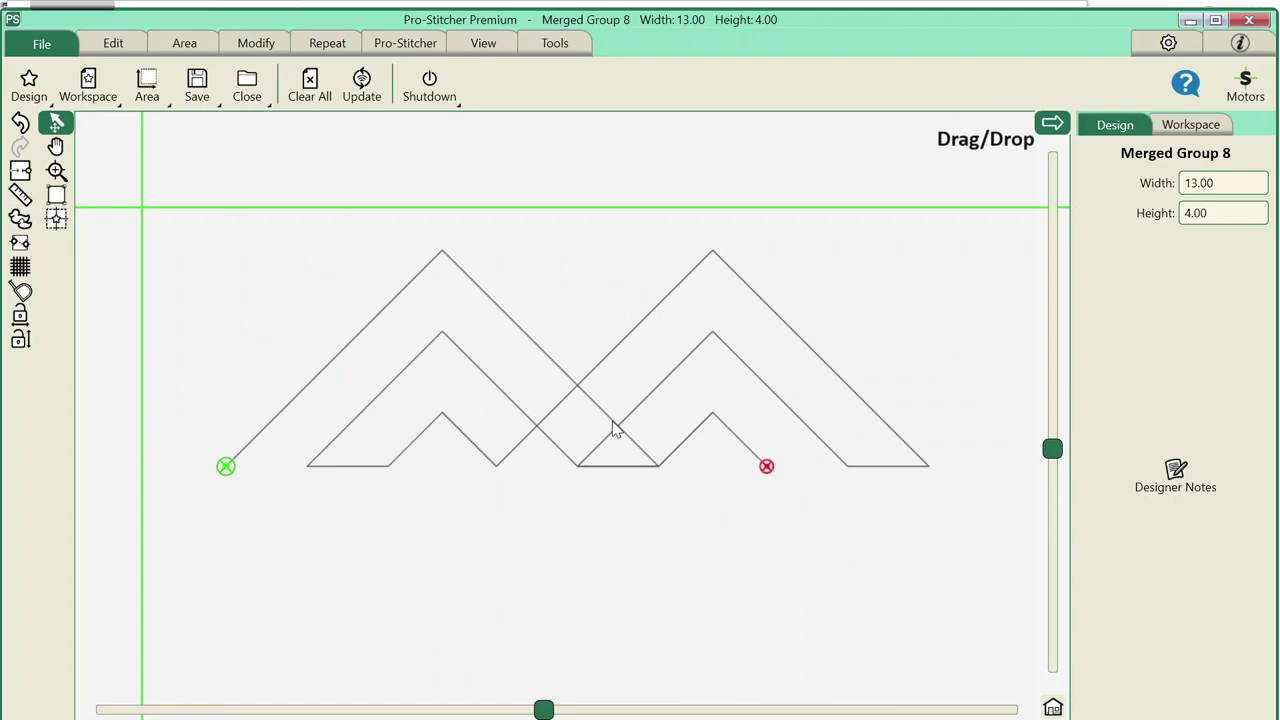
scroll(566, 443, down, 3)
drag(586, 434, 510, 340)
click(505, 338)
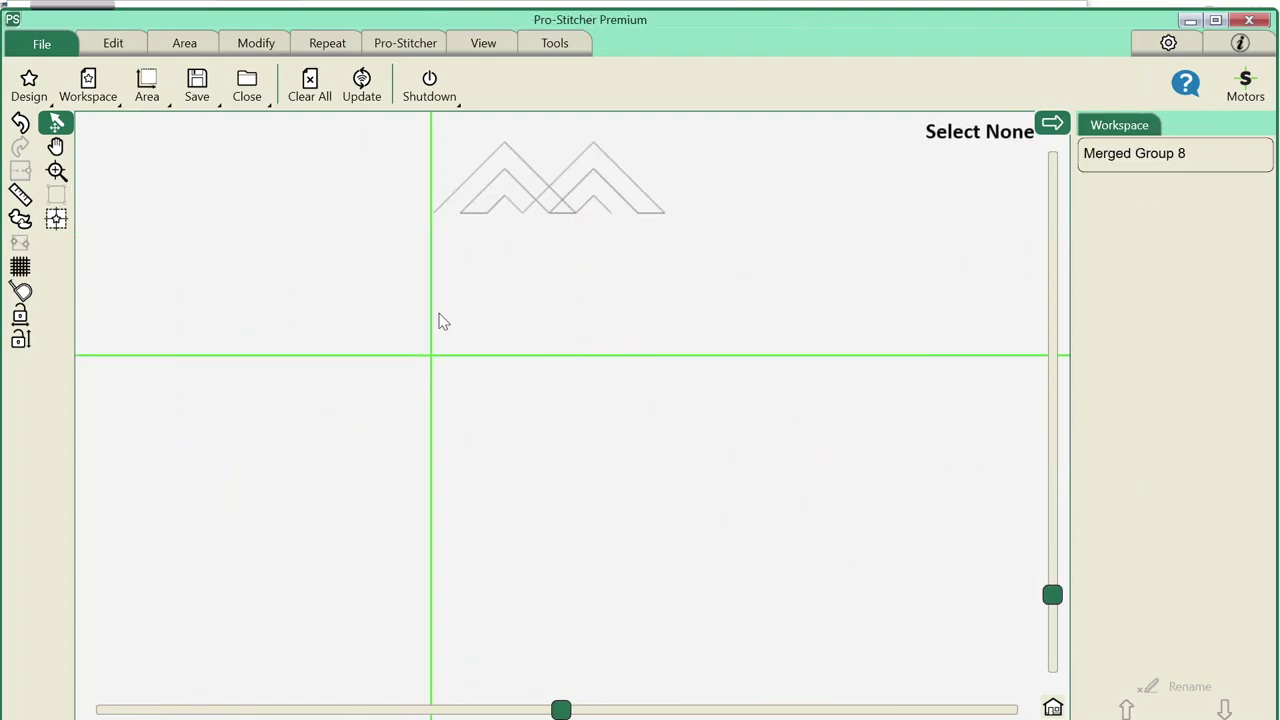
- Load the Chess Set design from the PS Designs Continuous Line folder
click(29, 85)
click(80, 137)
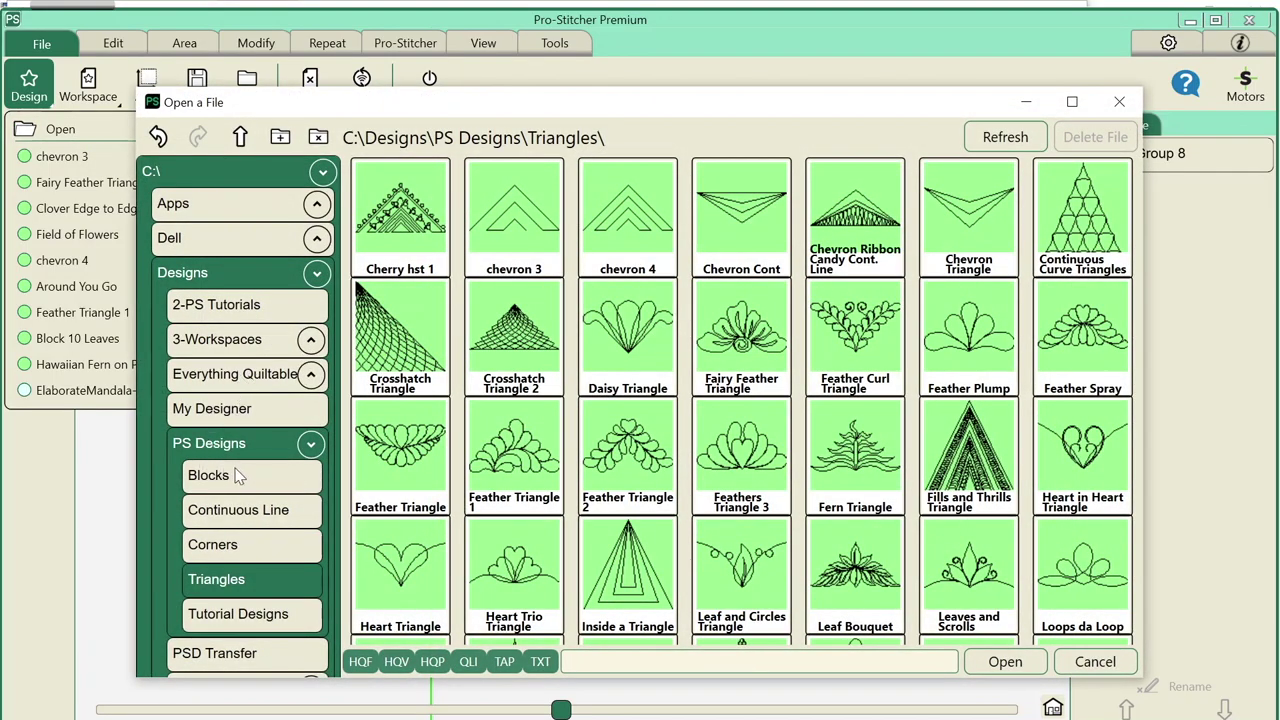
click(260, 512)
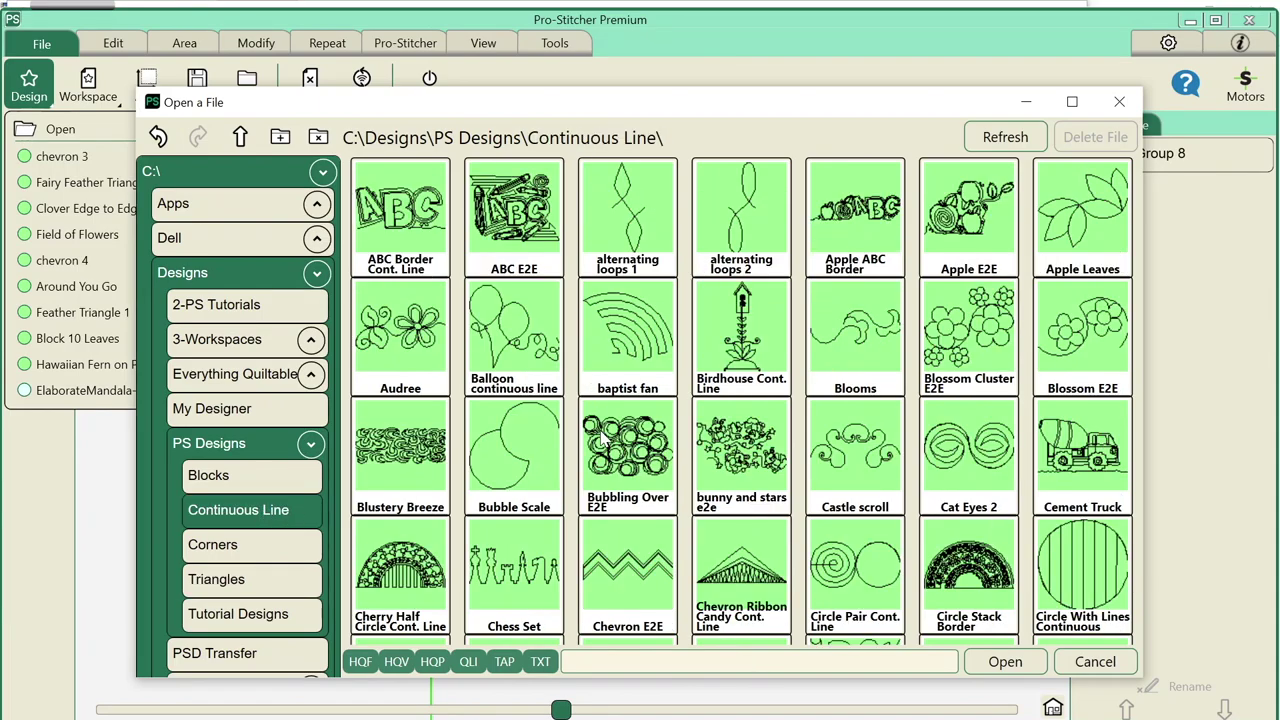
click(527, 574)
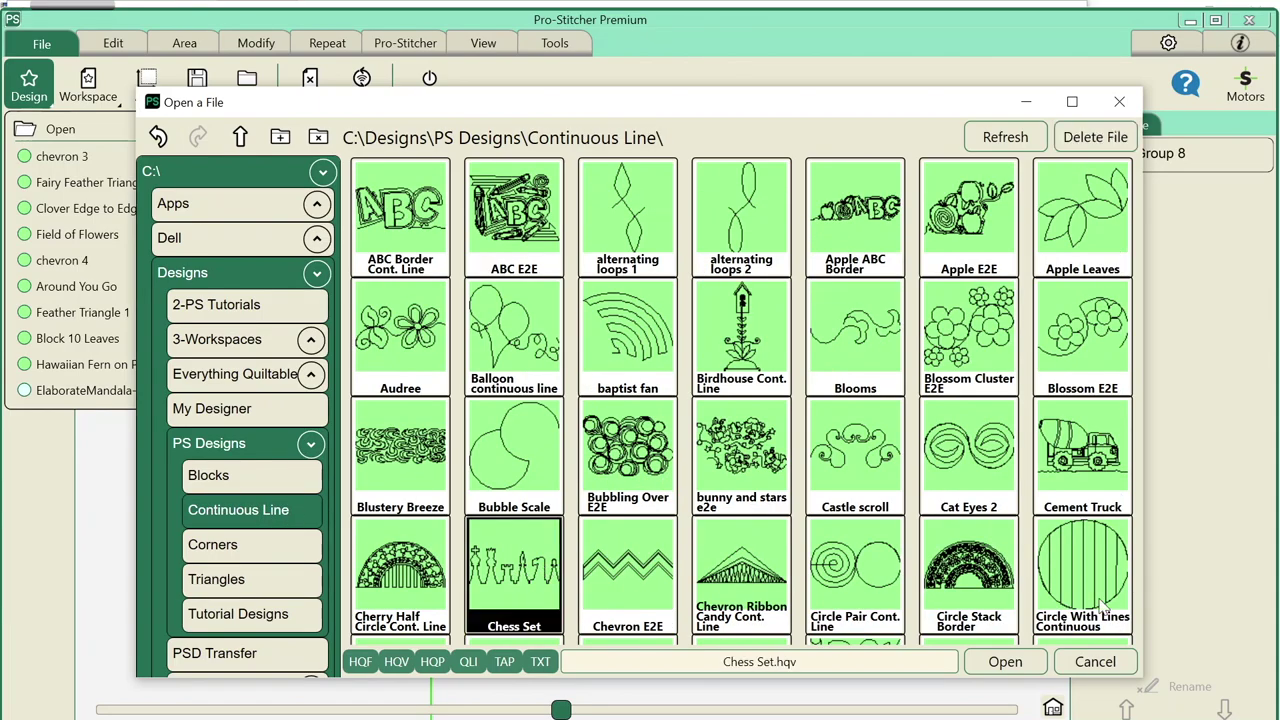
click(1005, 661)
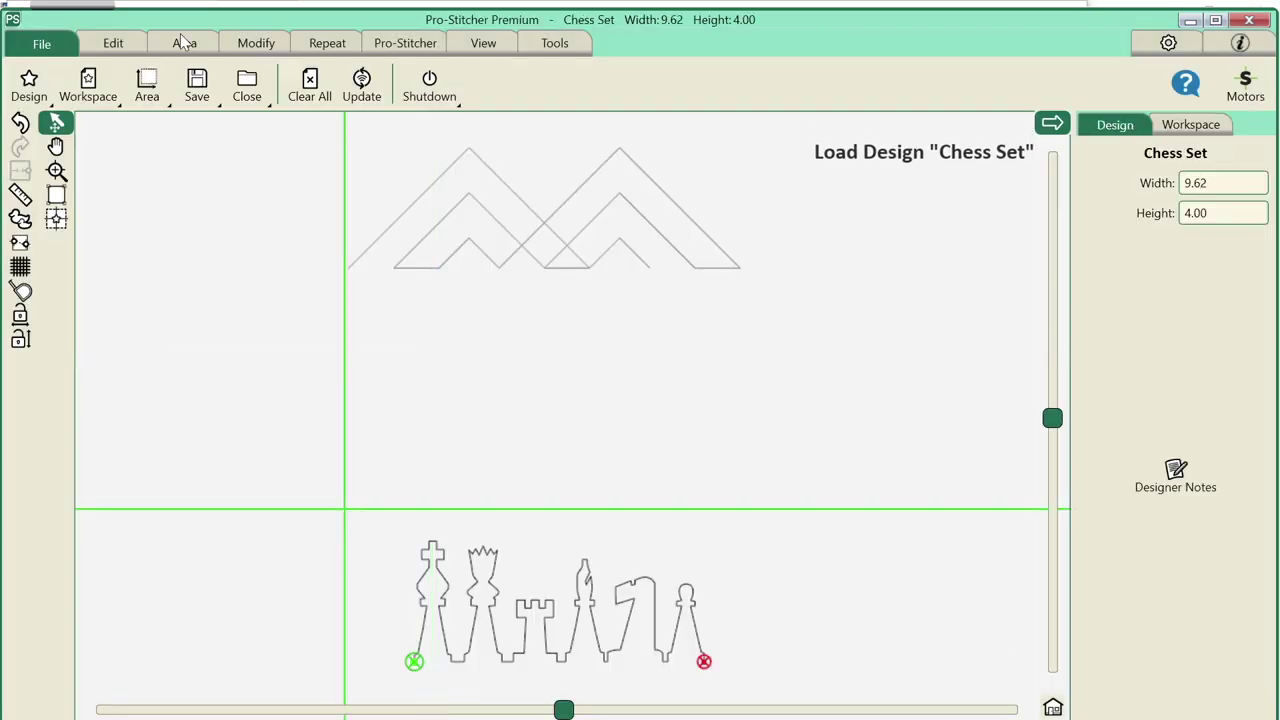
- Load the Flower Pots Cont Line design from the Continuous Line folder
click(29, 85)
click(56, 132)
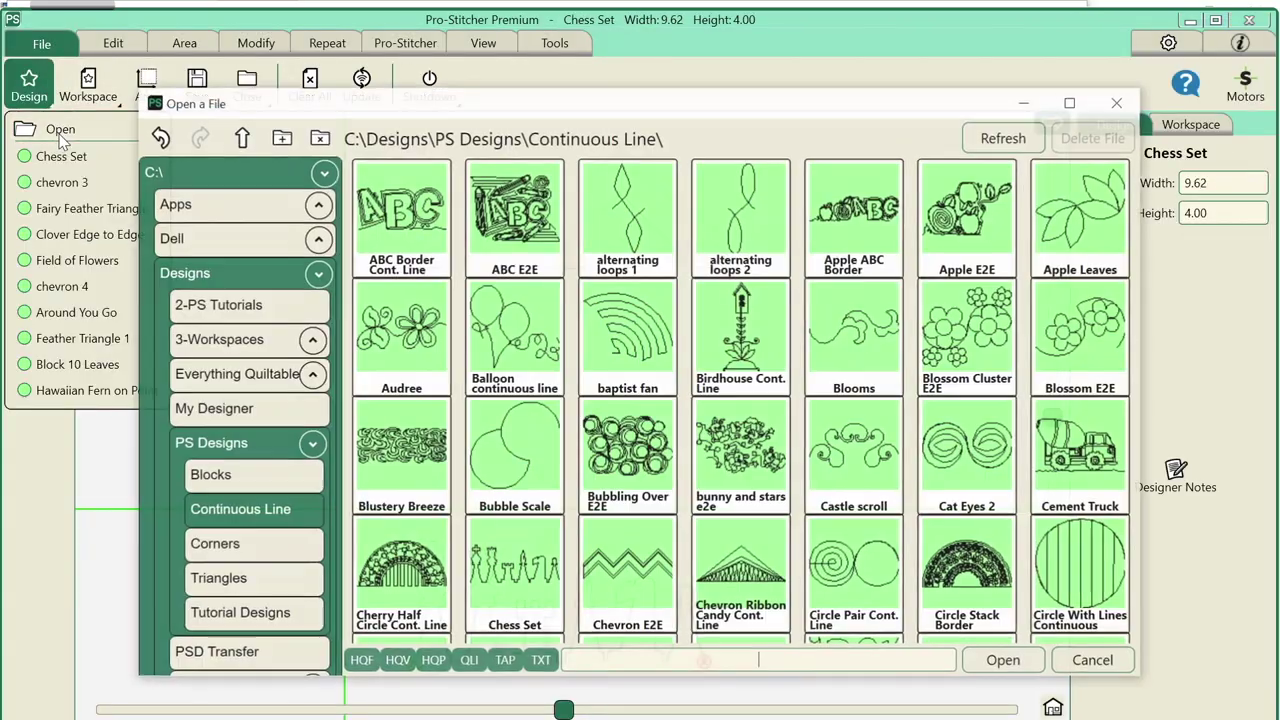
scroll(1080, 545, down, 5)
click(1080, 540)
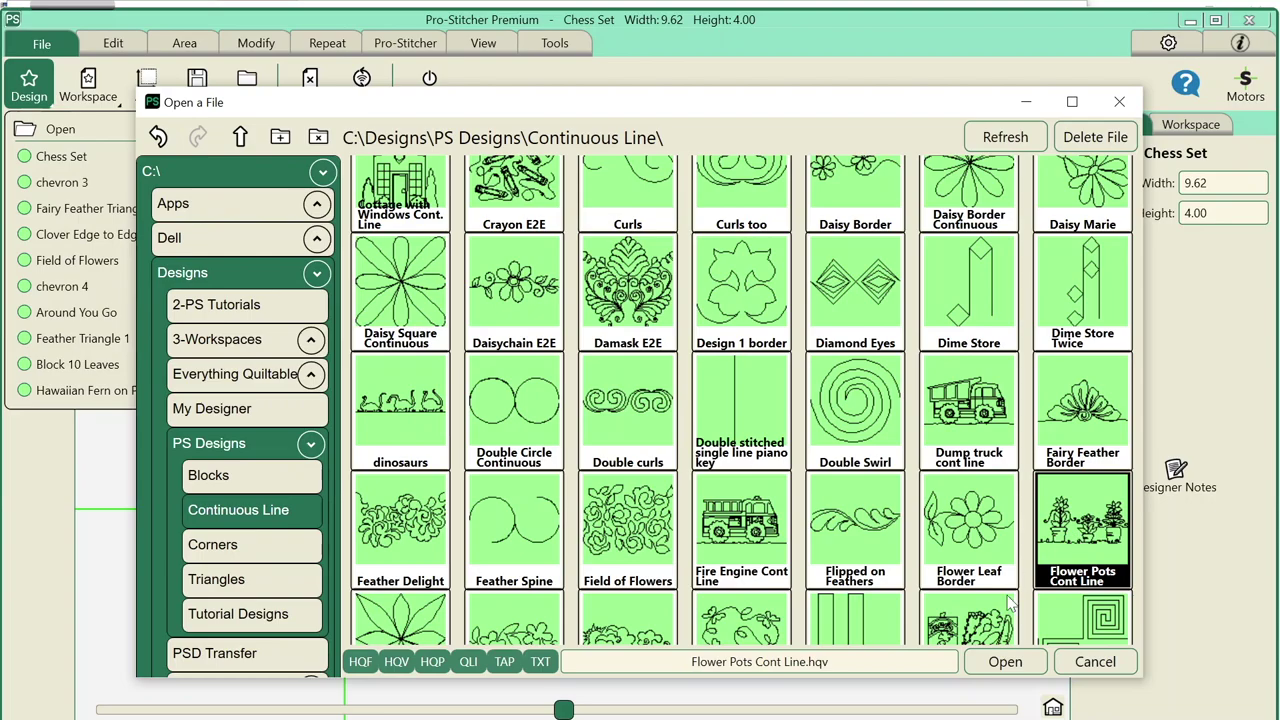
click(1005, 661)
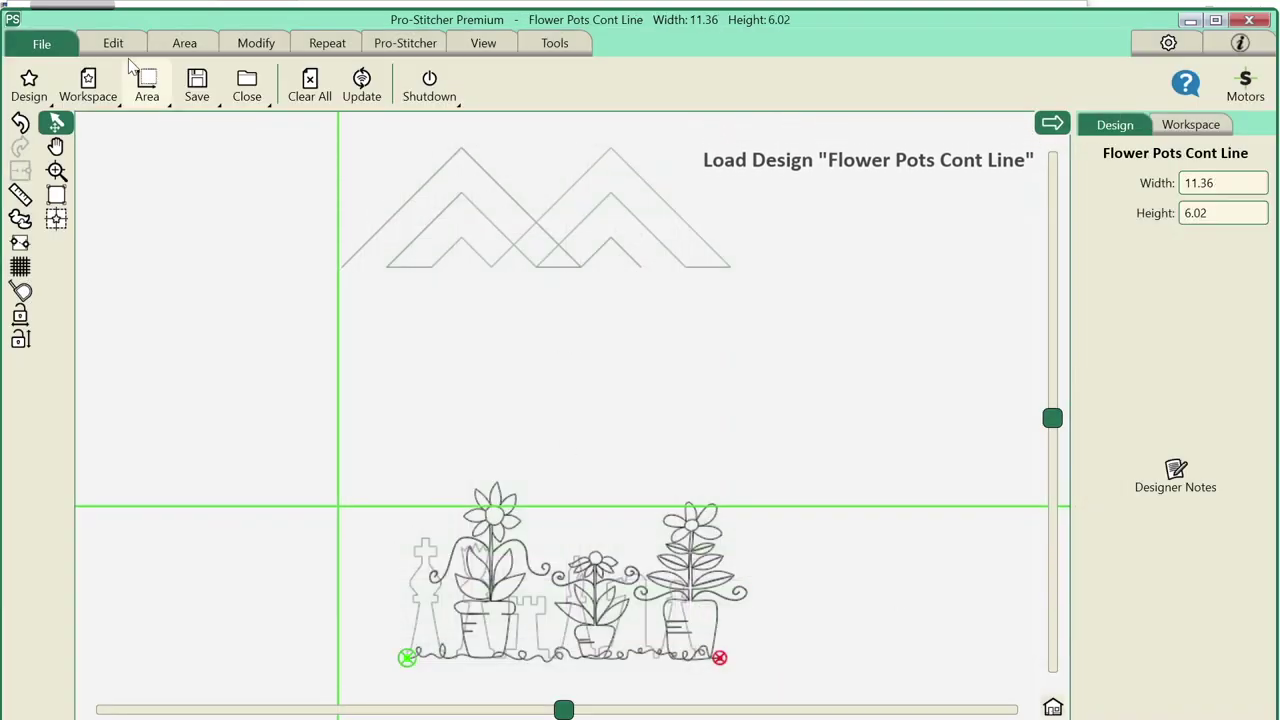
- Load the Moose and Pine Cont. Line design from the Continuous Line folder
click(29, 85)
key(ctrl+o)
scroll(800, 325, down, 5)
scroll(800, 325, down, 3)
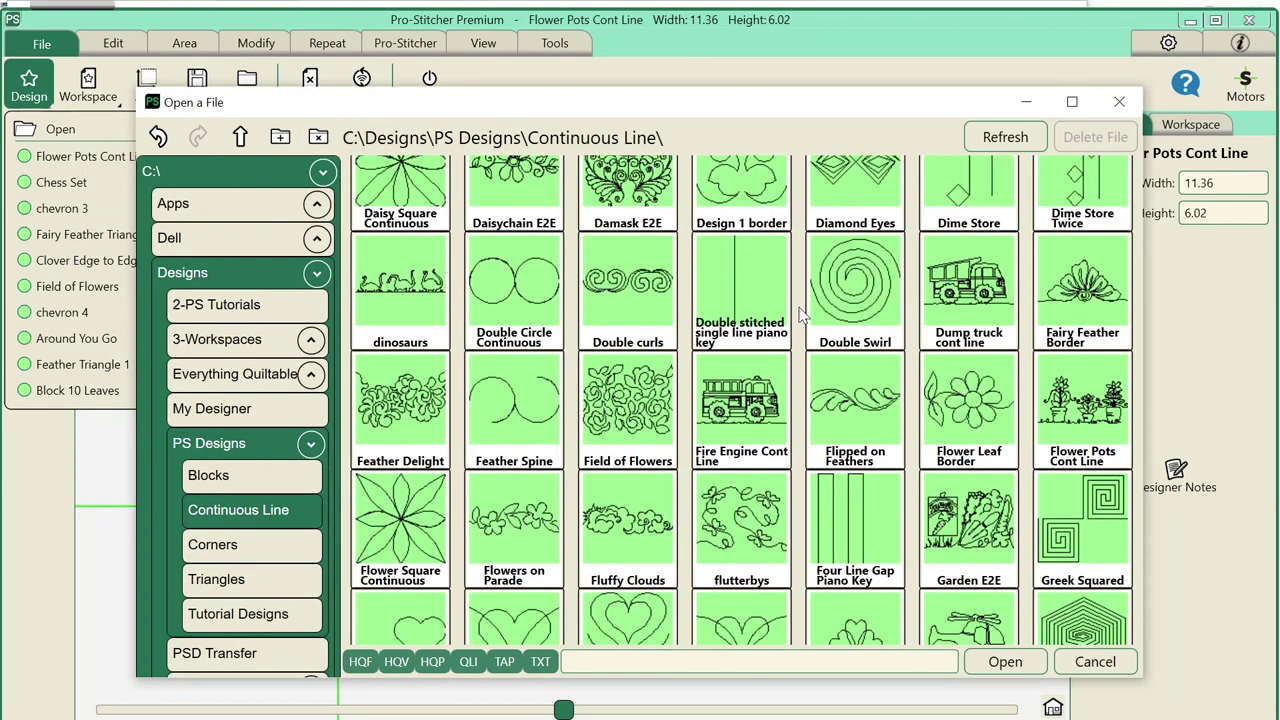
scroll(790, 318, down, 6)
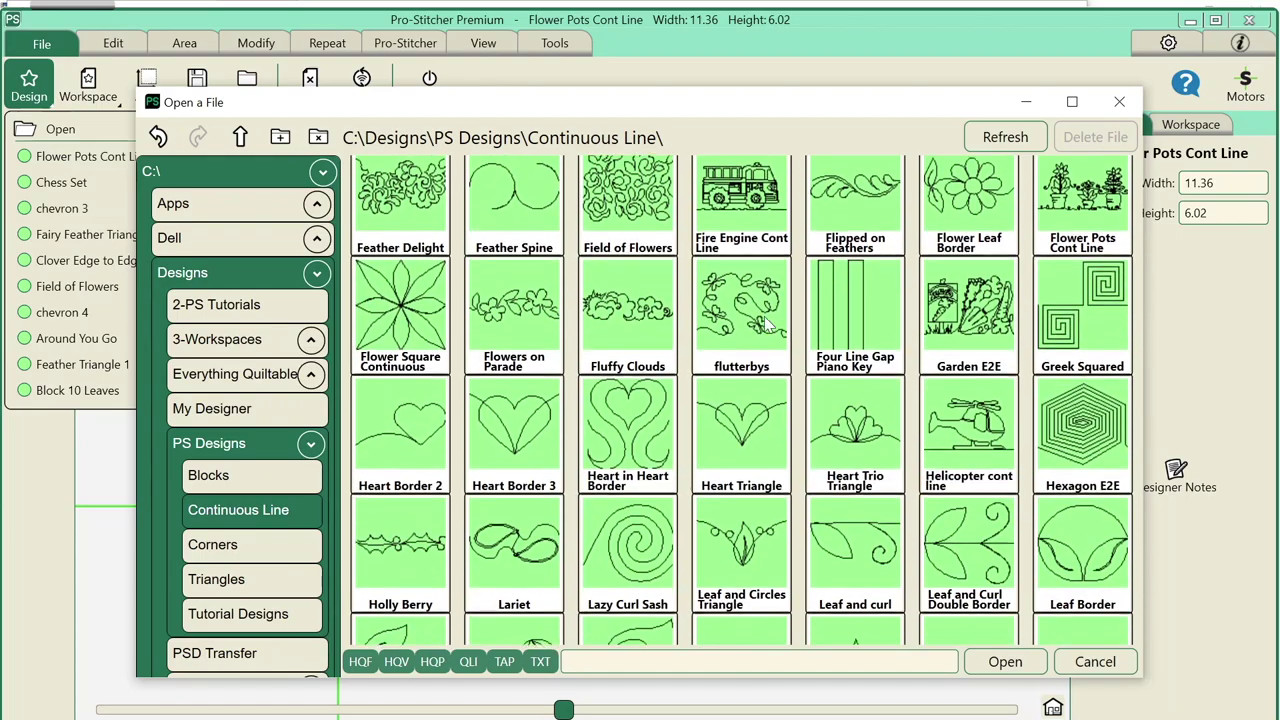
scroll(758, 322, down, 8)
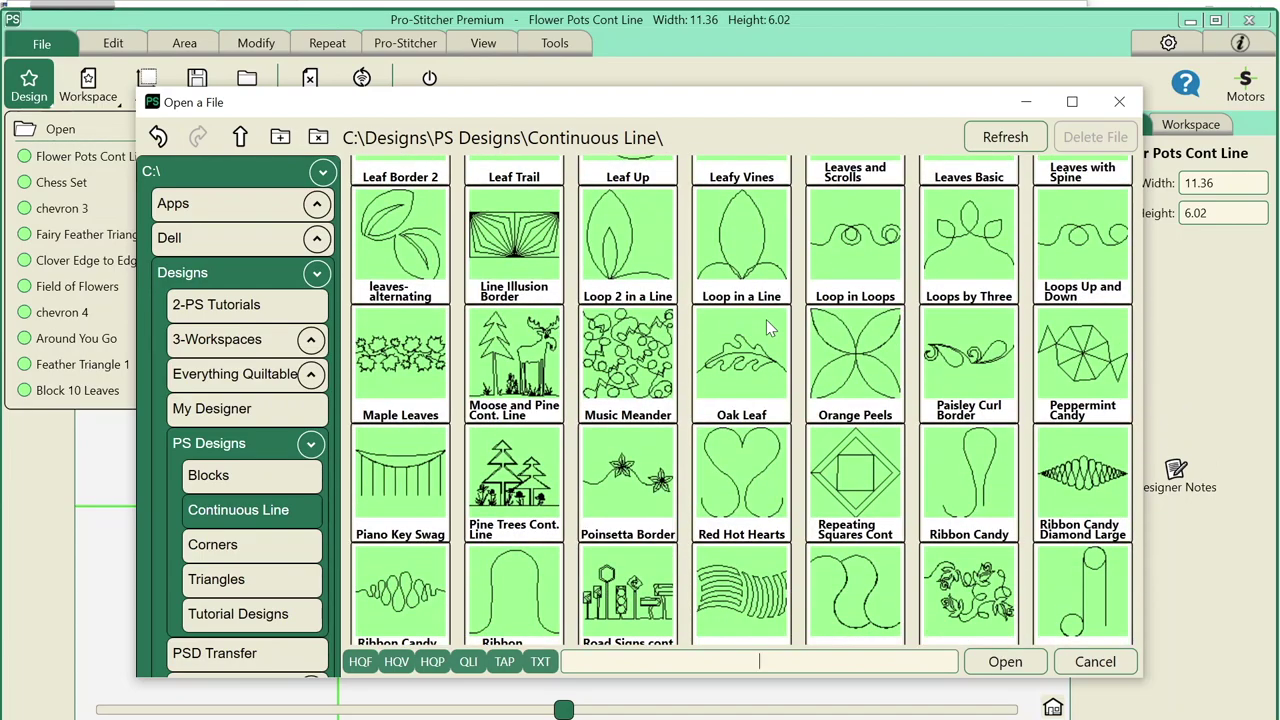
click(522, 364)
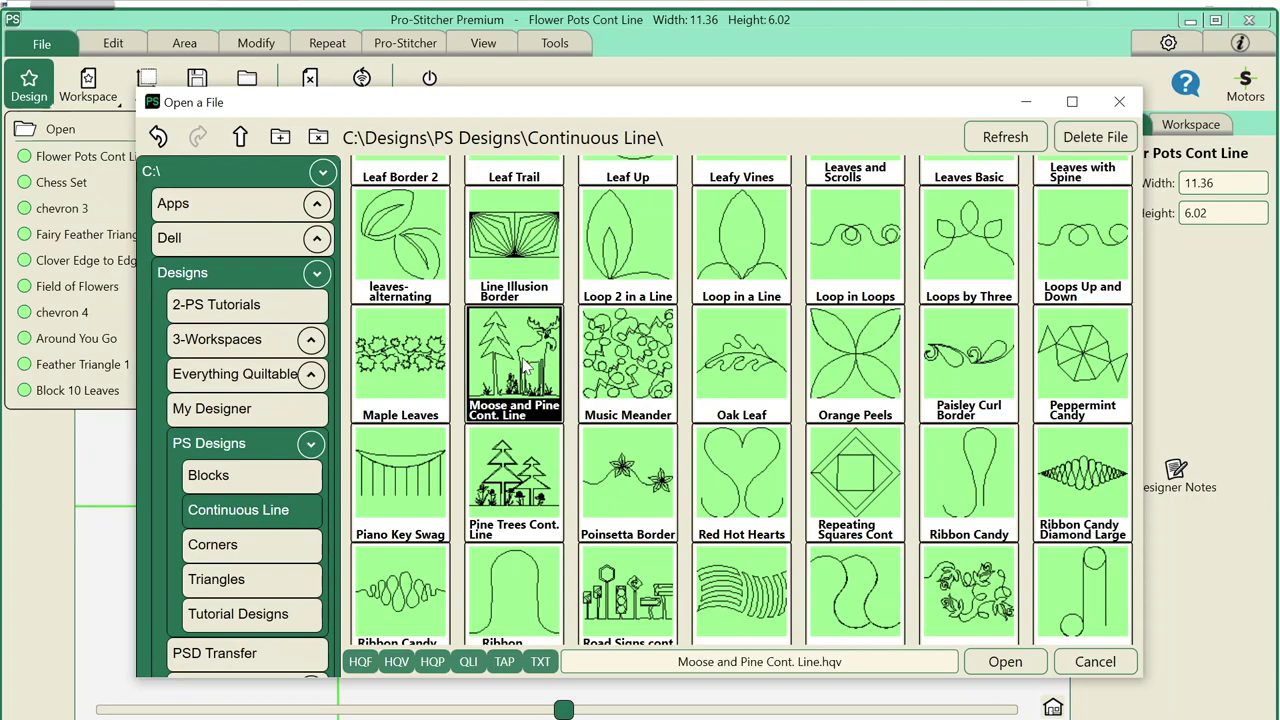
click(1005, 661)
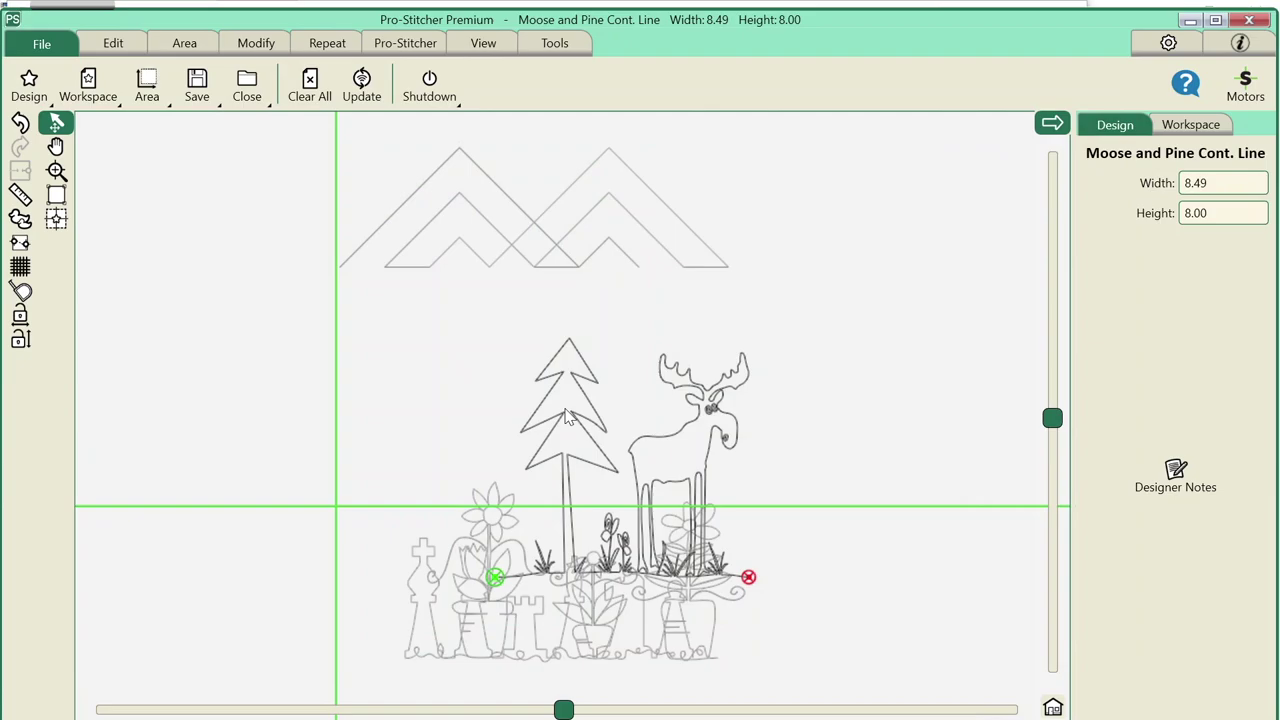
- Arrange the moose and pine, chess set and flower pots end to start in one row, in that order, and deselect them
drag(665, 450, 183, 473)
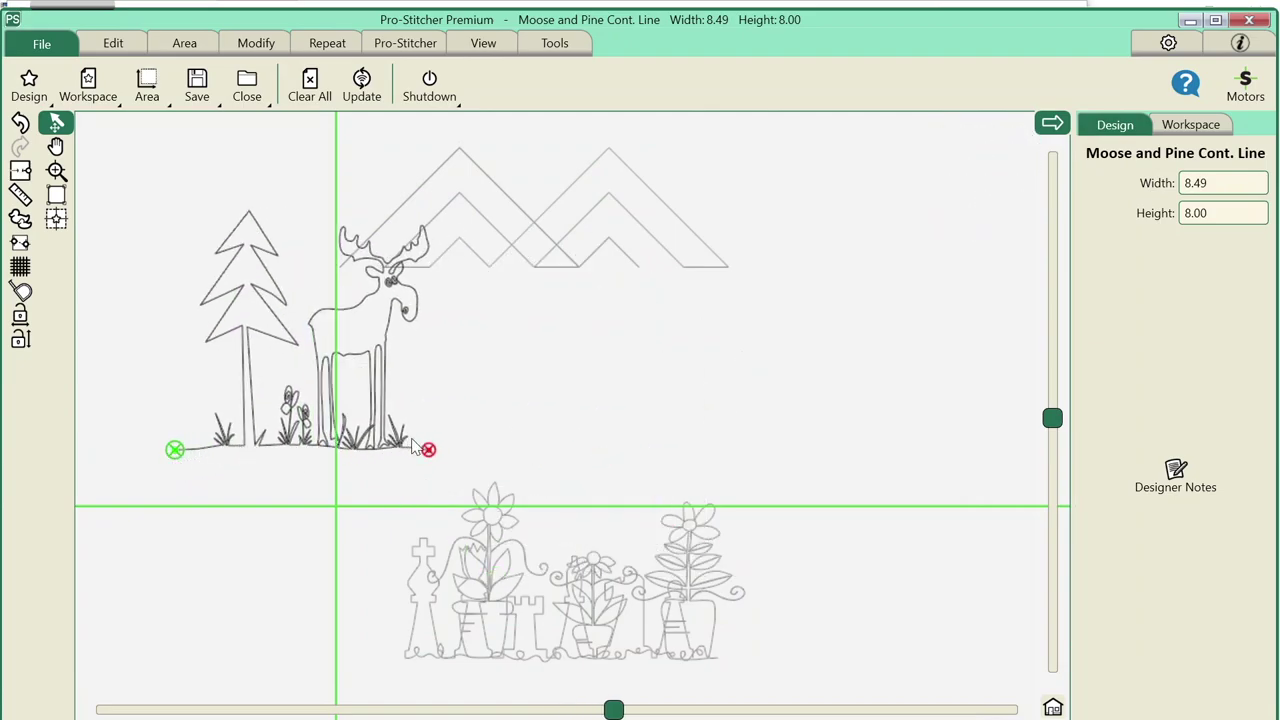
drag(510, 535, 524, 380)
drag(673, 533, 867, 381)
click(863, 500)
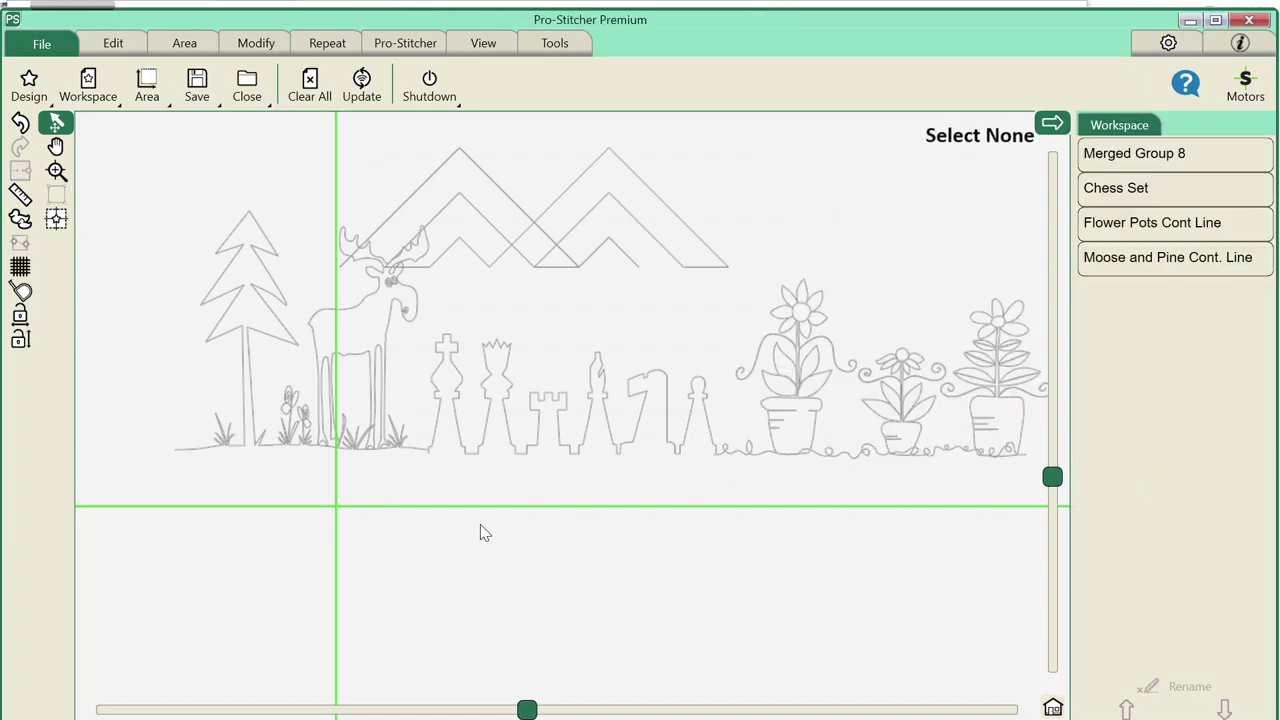
- Place the crosshair where the moose and chess designs meet, and shift the chess set and flower pots slightly upward to line up
click(56, 219)
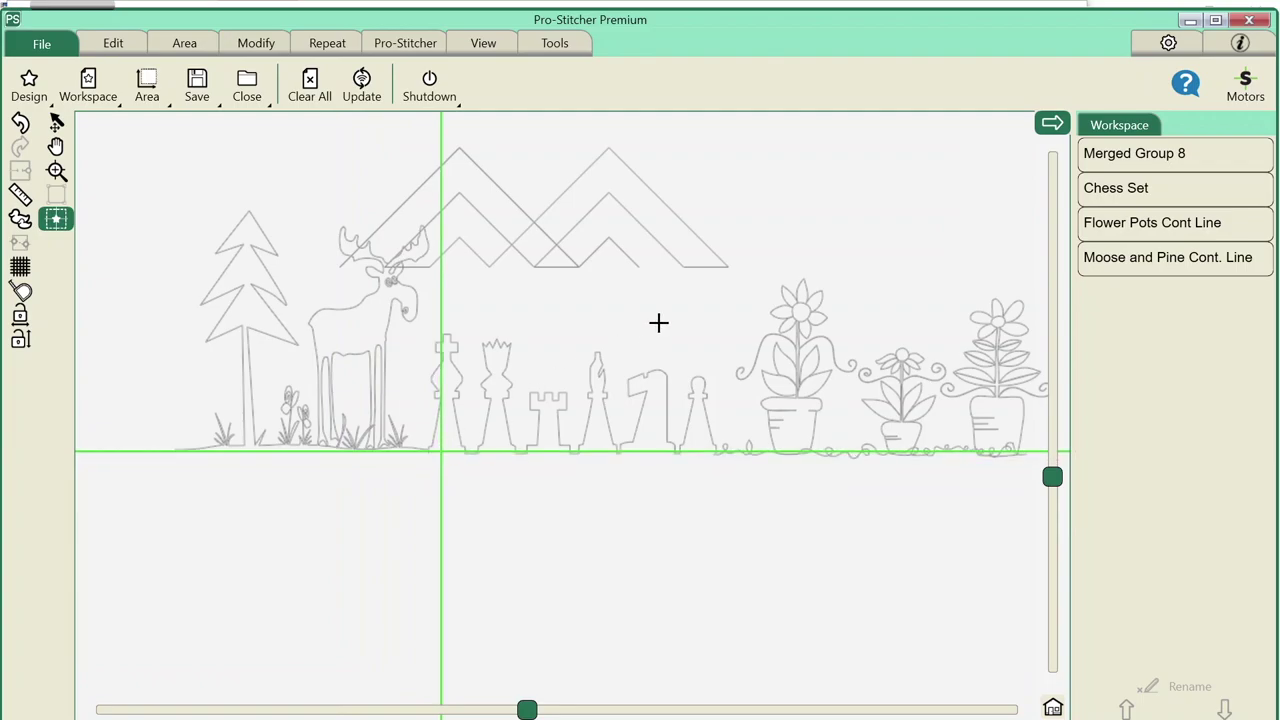
click(56, 122)
click(552, 418)
drag(548, 407, 547, 403)
click(808, 372)
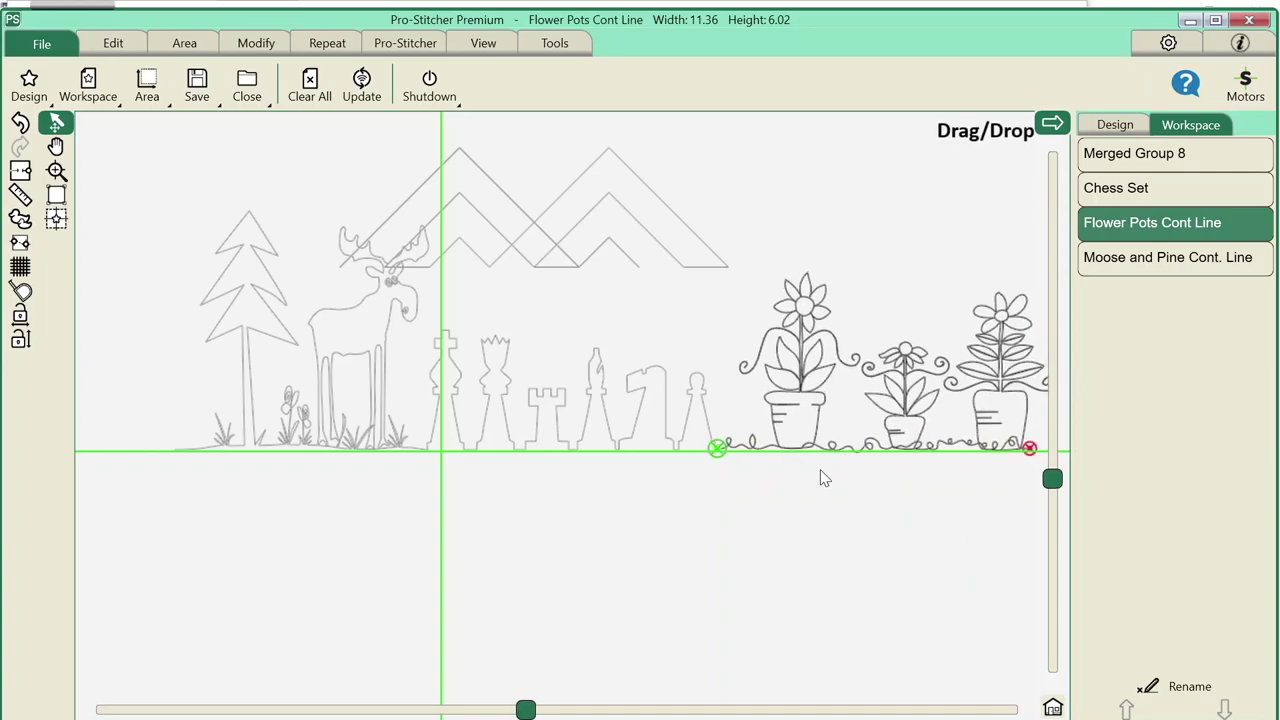
click(811, 572)
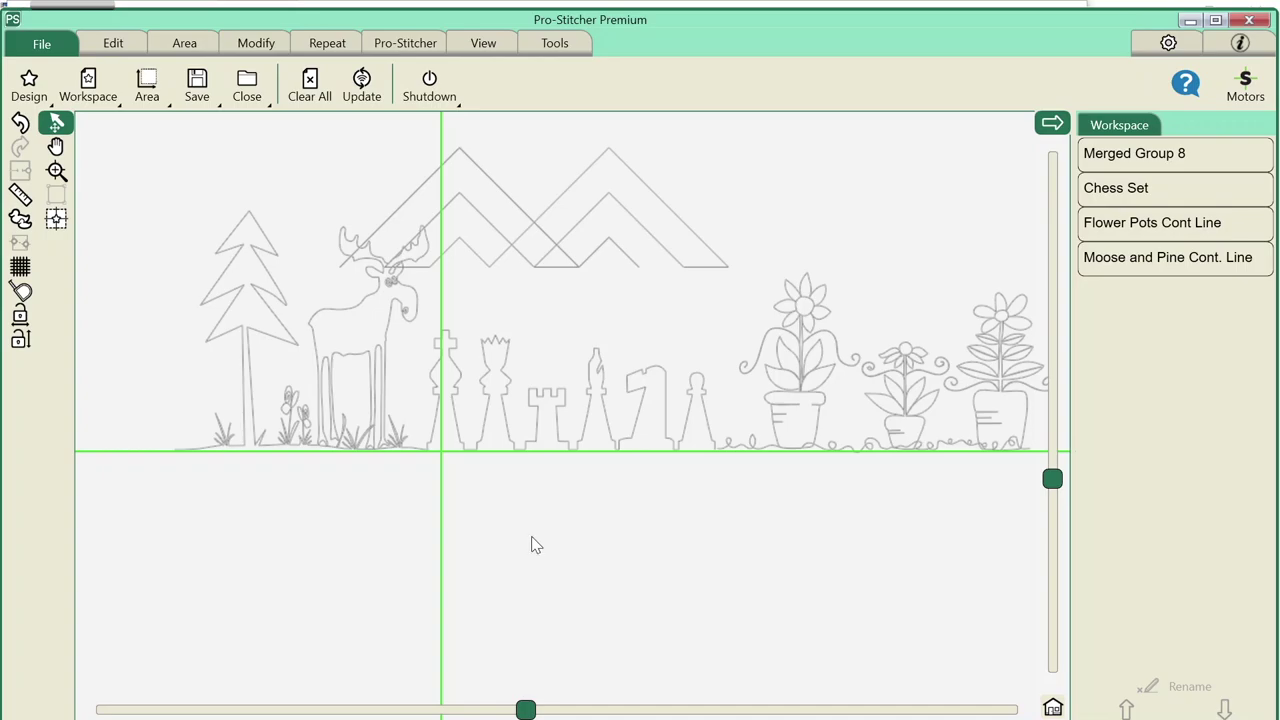
- Move the chess set below the row, before the crosshair, and place the moose and pine between the crosshair and flower pots
click(540, 414)
drag(540, 414, 270, 565)
click(325, 343)
drag(325, 343, 599, 362)
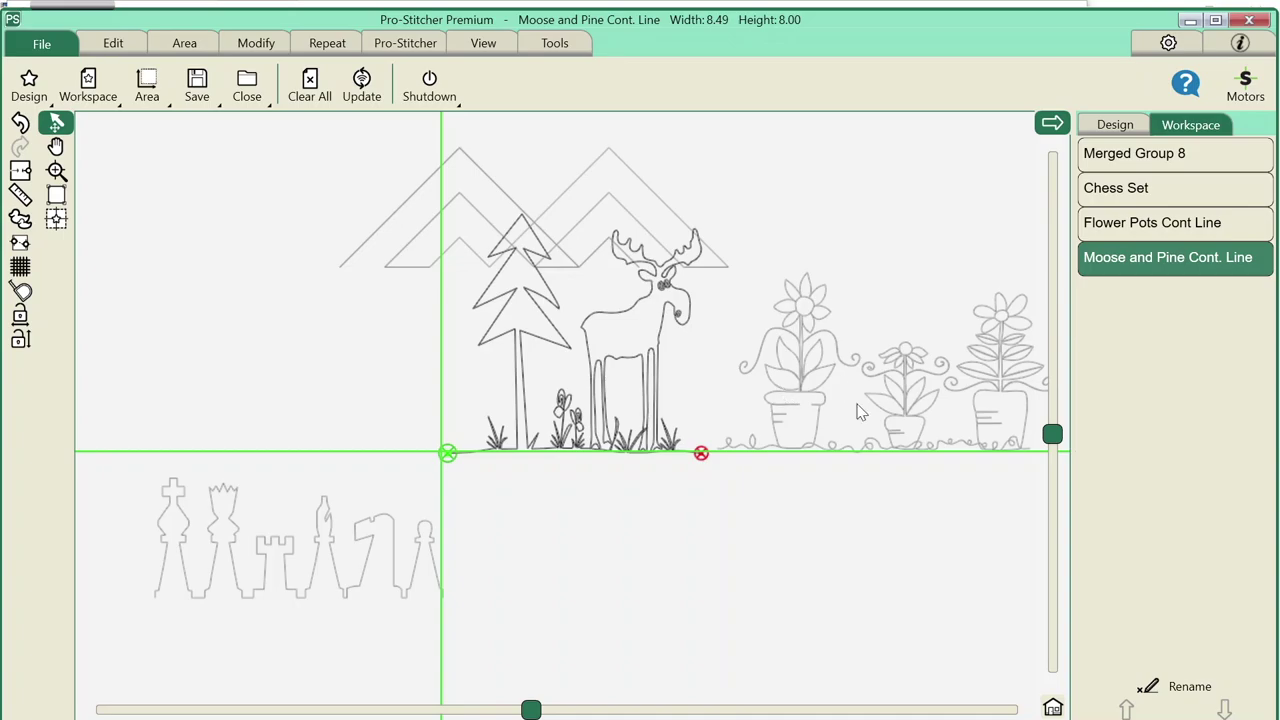
- Select the Chess Set design and reposition its end point to the crosshair
click(252, 558)
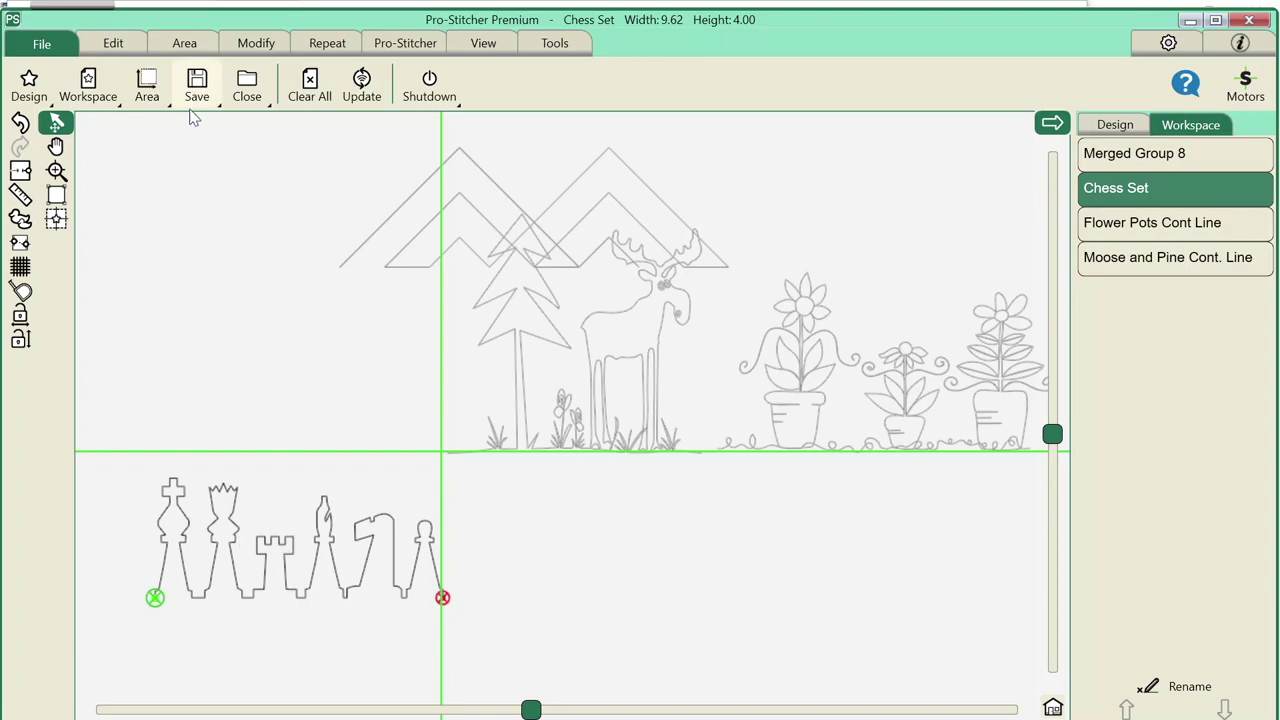
click(258, 47)
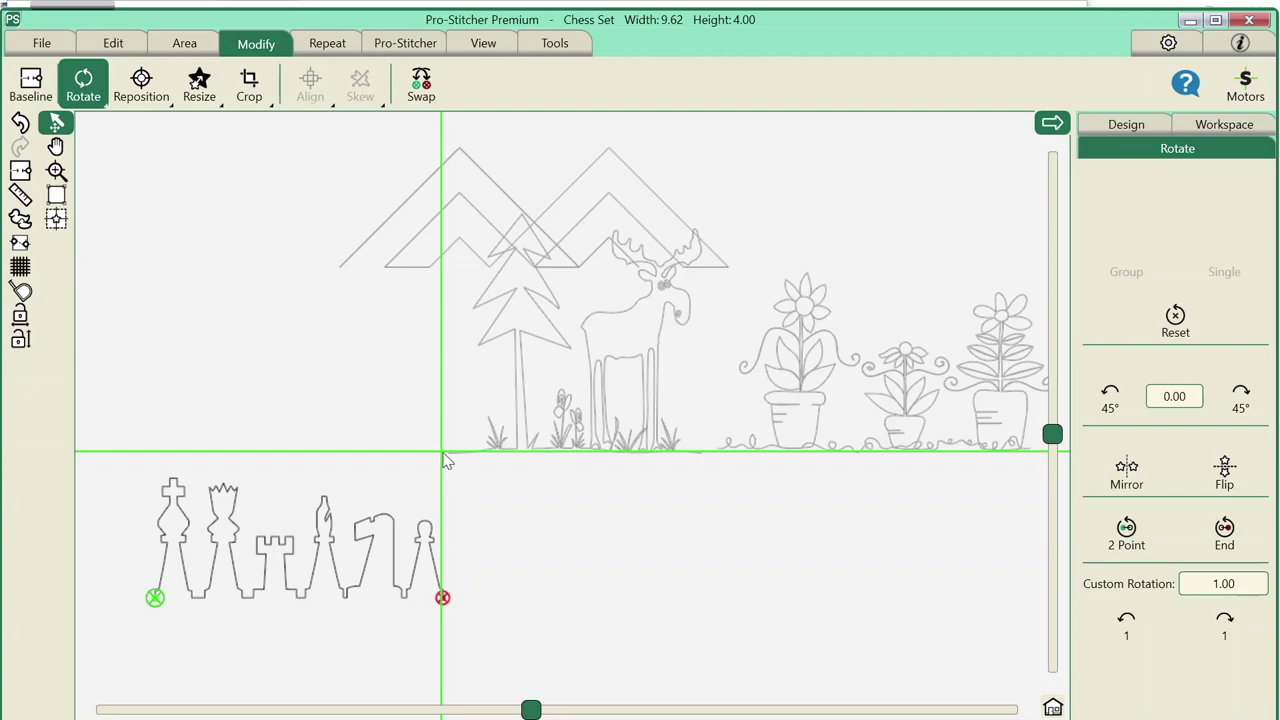
click(141, 86)
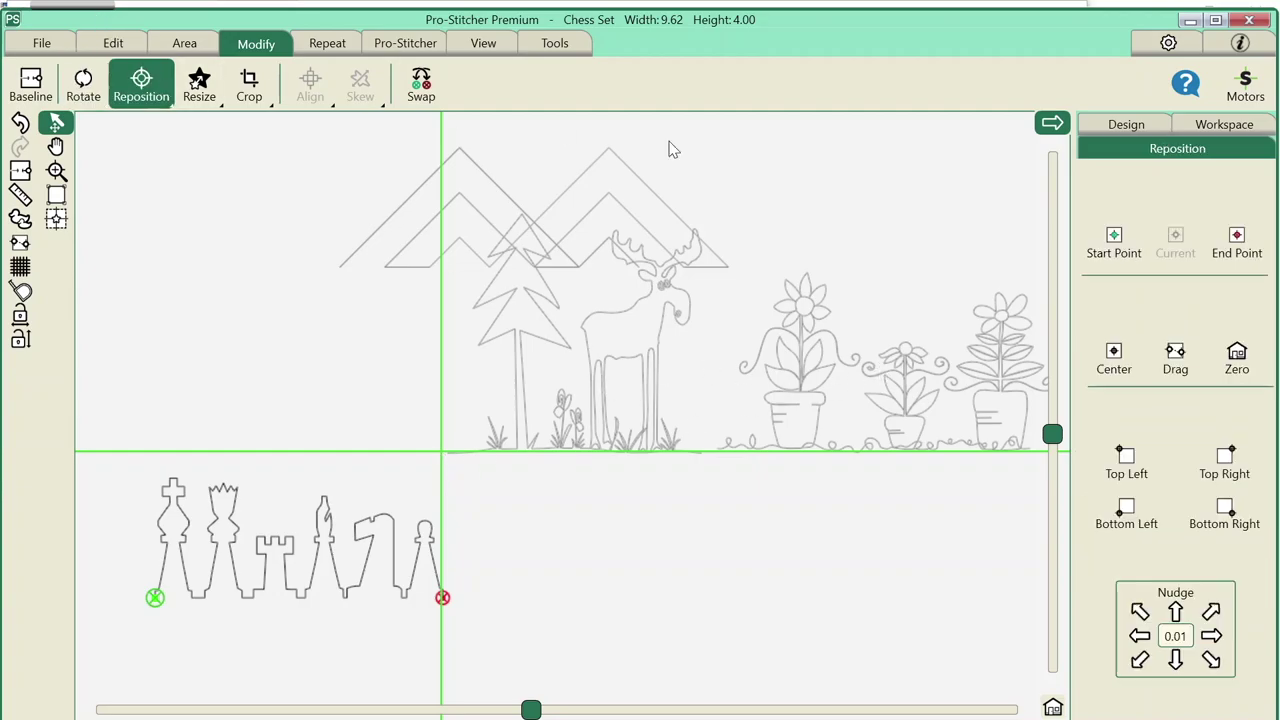
click(1238, 245)
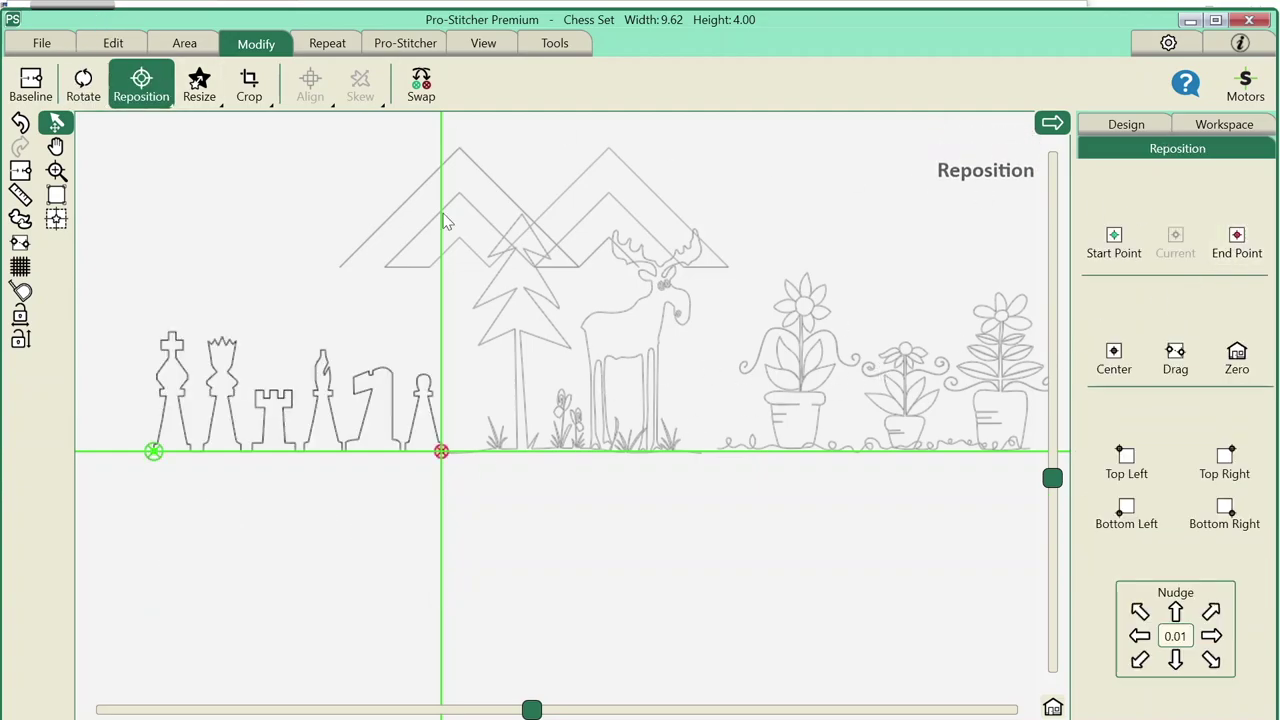
- Reposition the Moose and Pine design's start point to the crosshair, deselect it, and move the crosshair up near the chess king
click(588, 338)
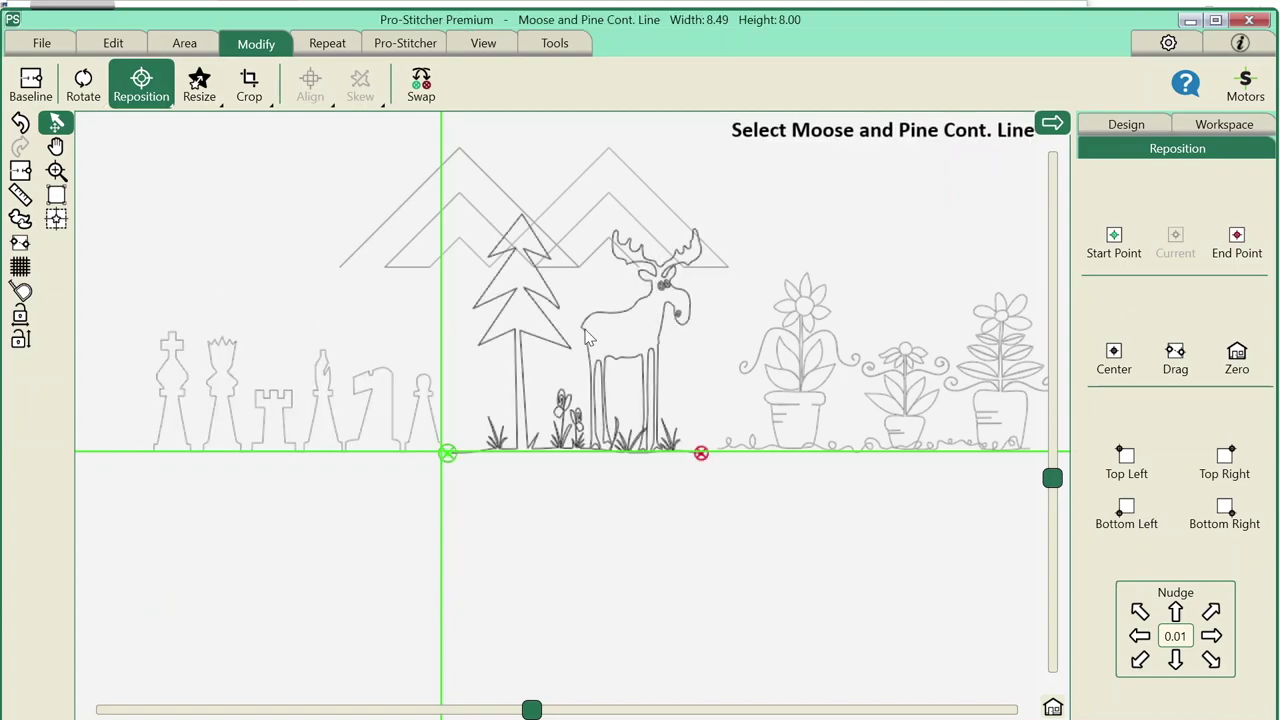
drag(588, 338, 676, 314)
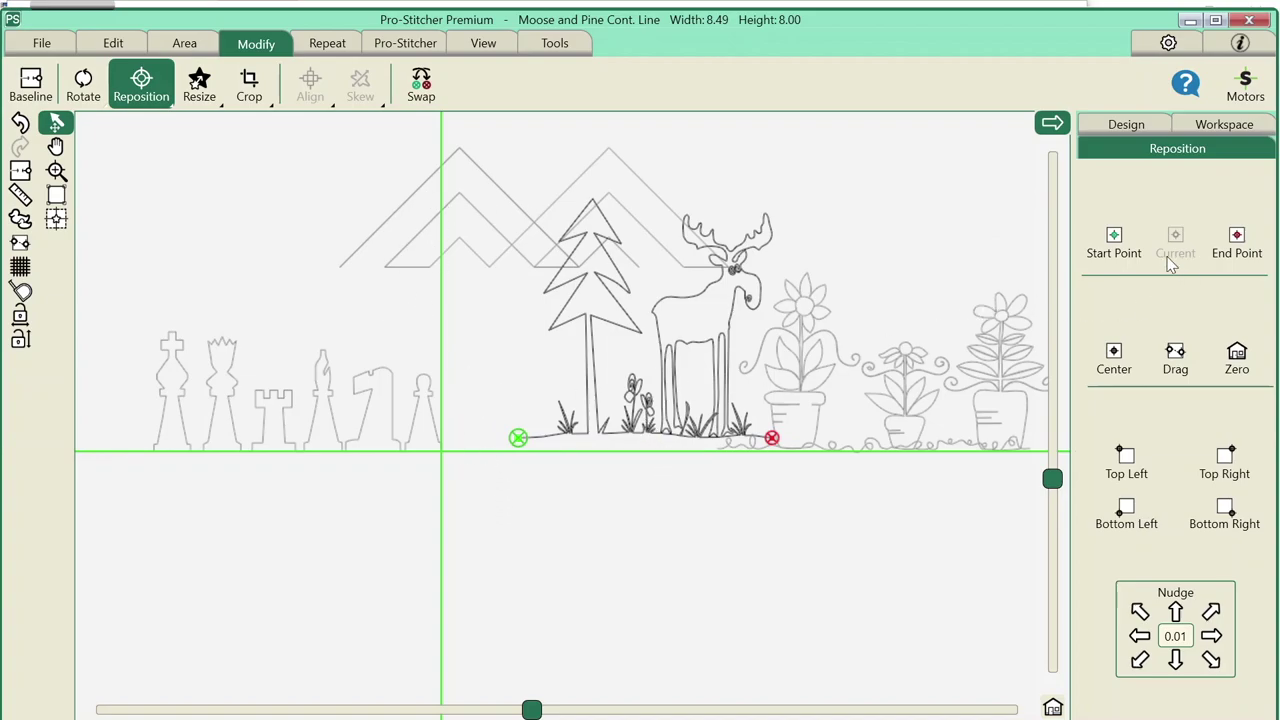
click(1114, 240)
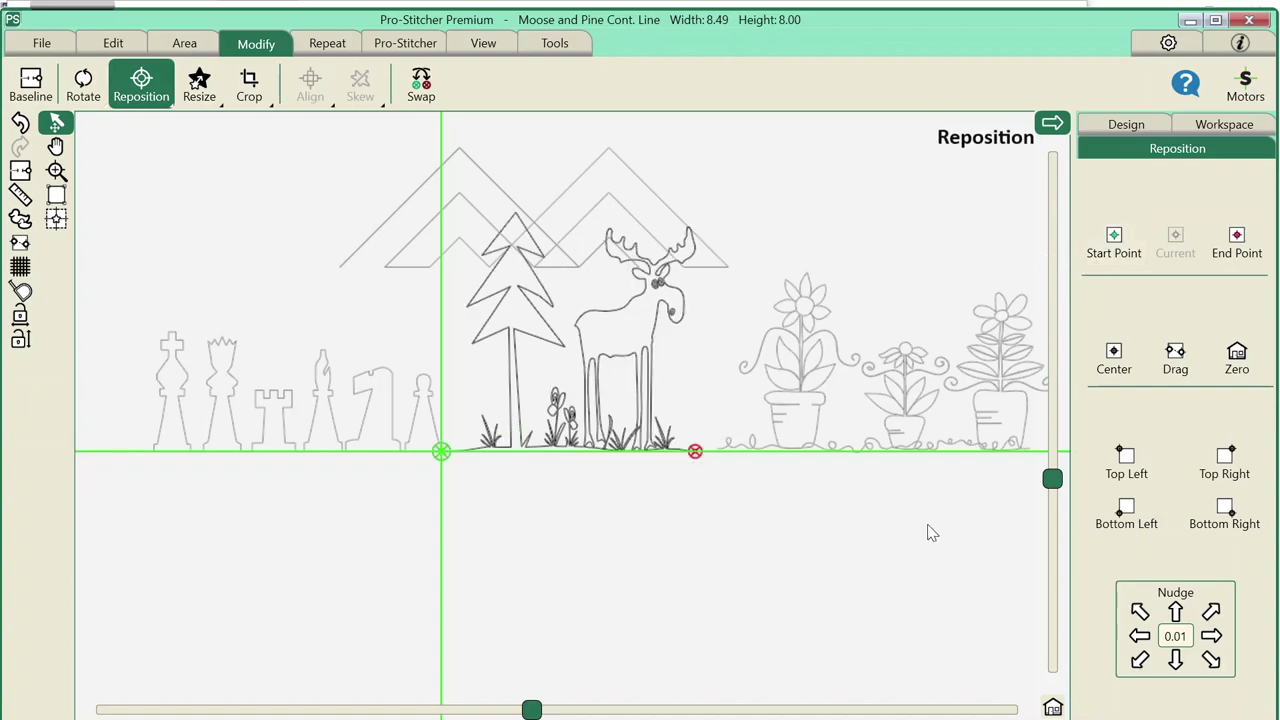
click(378, 621)
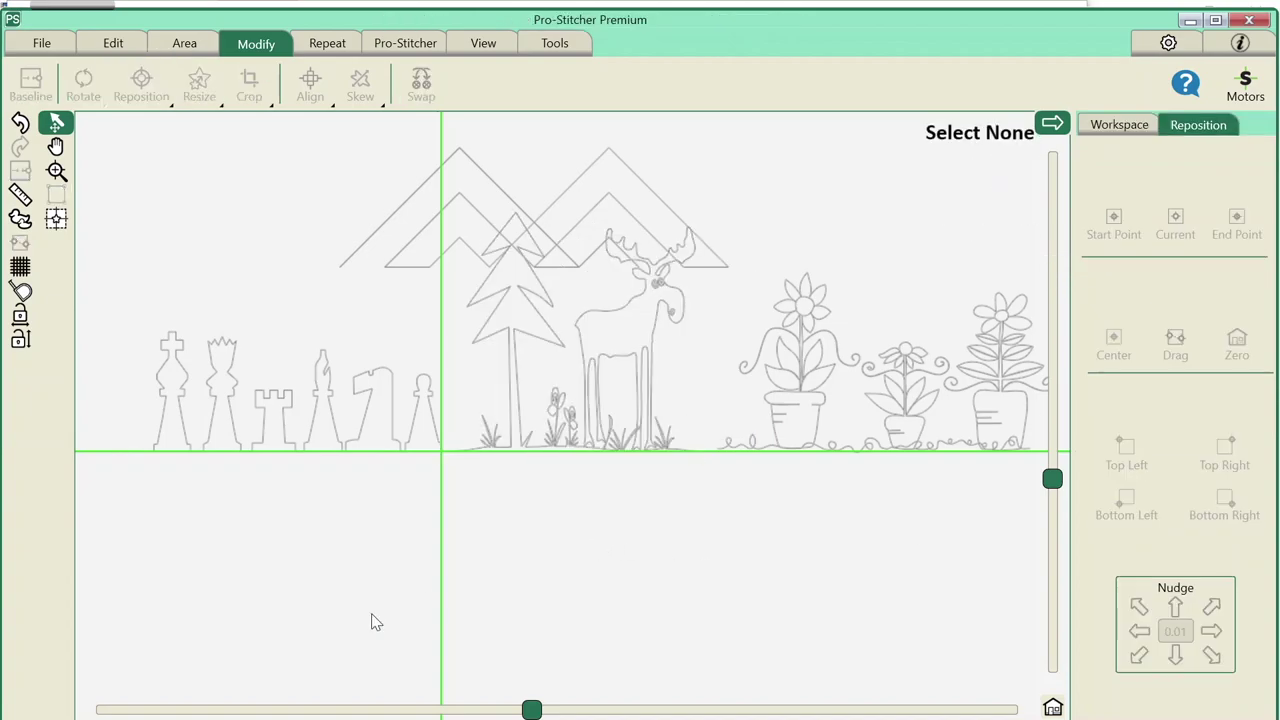
click(56, 218)
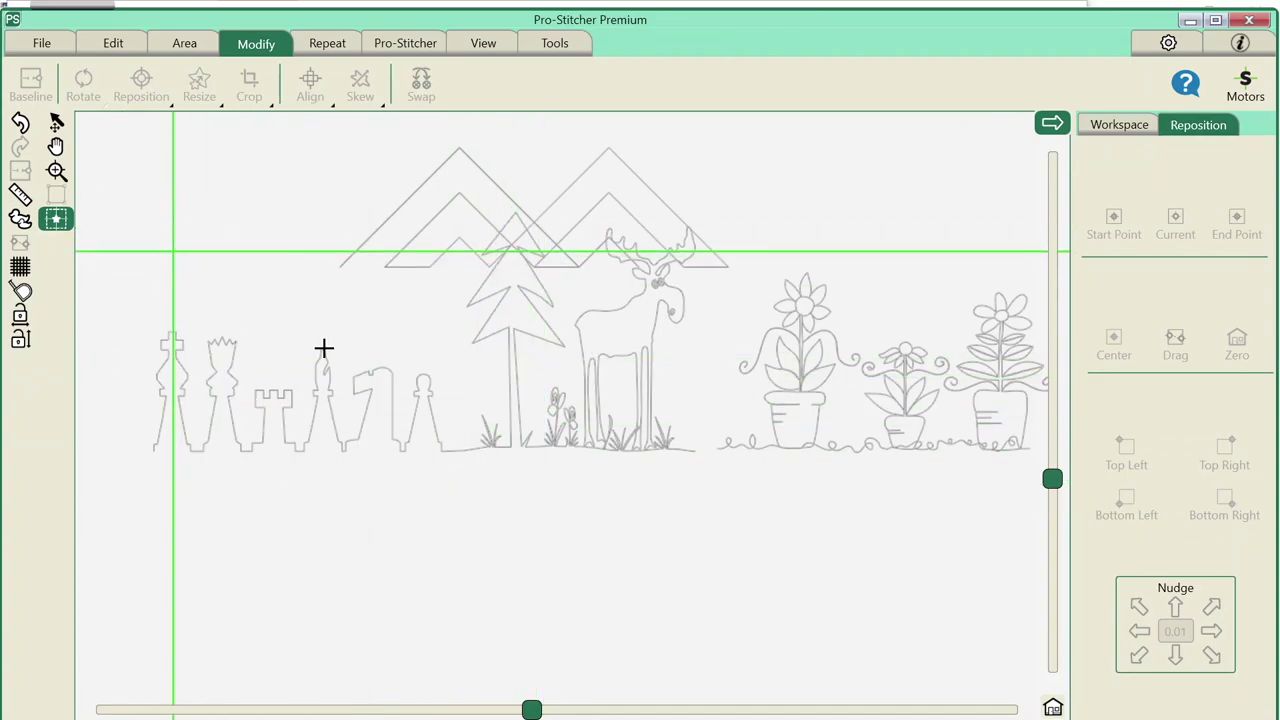
click(56, 122)
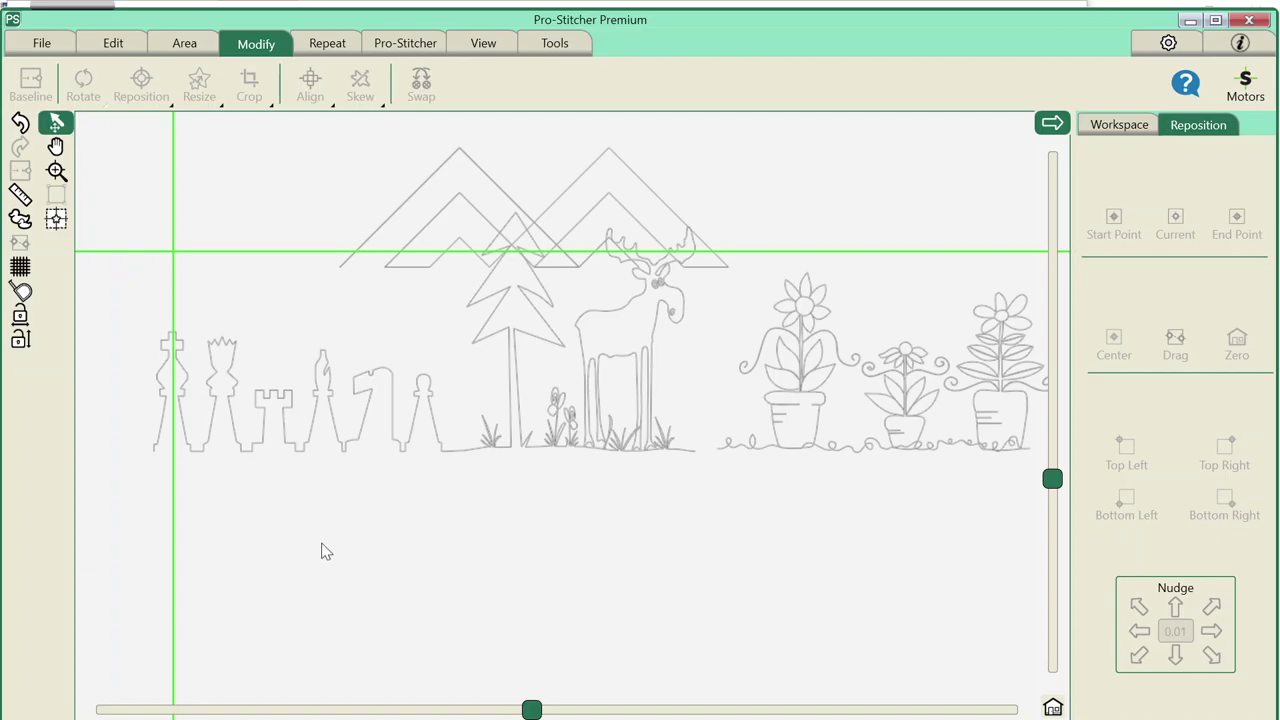
- Select the chess set and moose designs together, merge them with Baseline, and move the merged design slightly down
drag(314, 546, 558, 392)
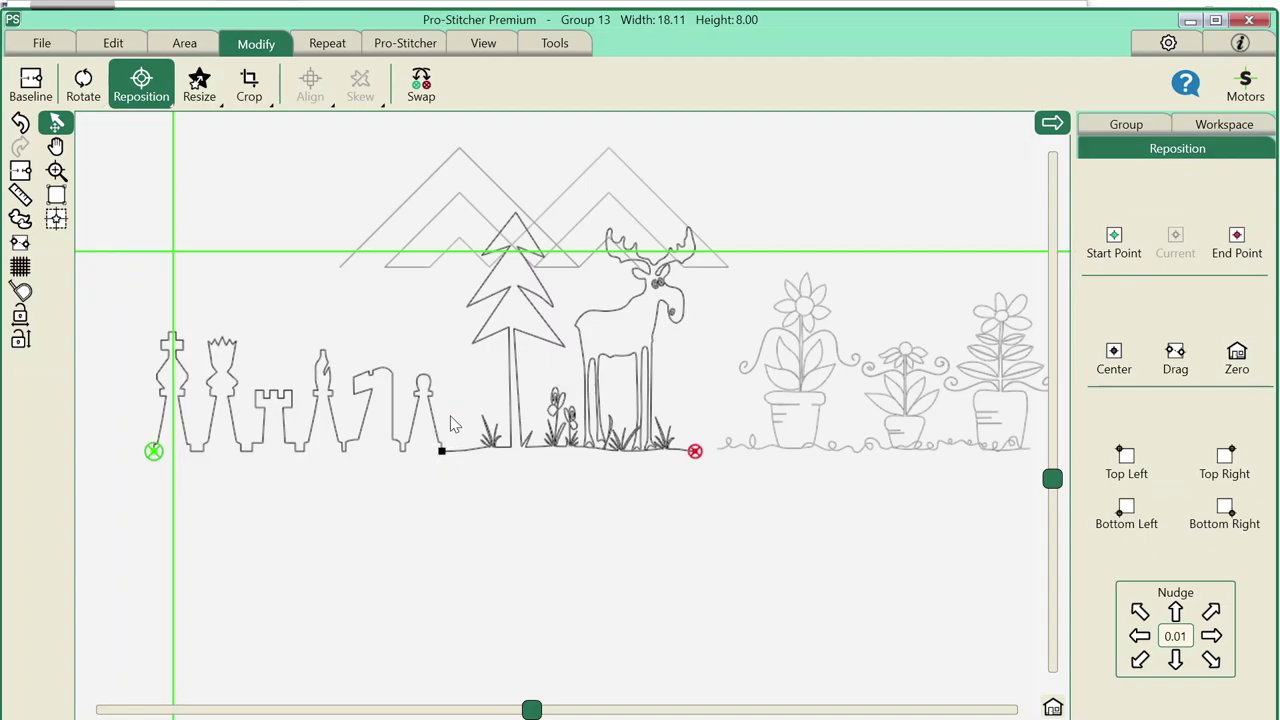
click(30, 88)
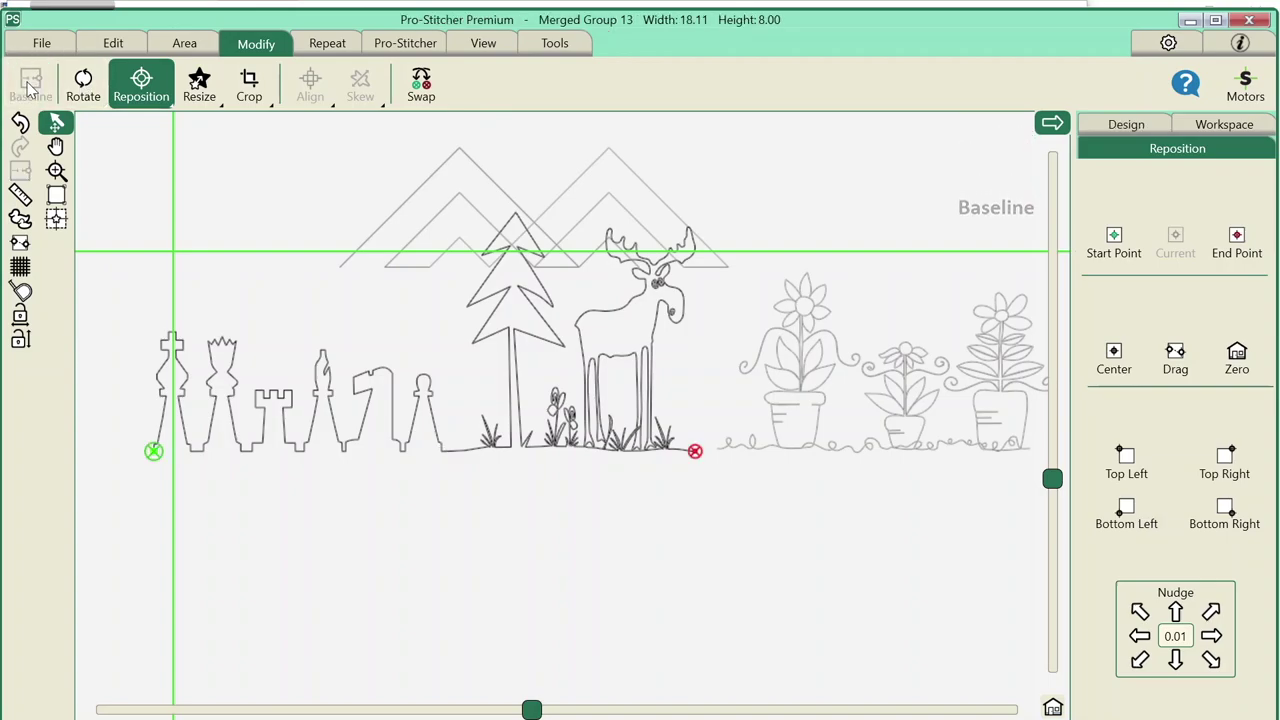
mouse_move(398, 460)
mouse_down()
mouse_move(391, 571)
mouse_move(382, 546)
mouse_move(385, 560)
mouse_move(397, 485)
mouse_move(414, 490)
mouse_move(408, 458)
mouse_up()
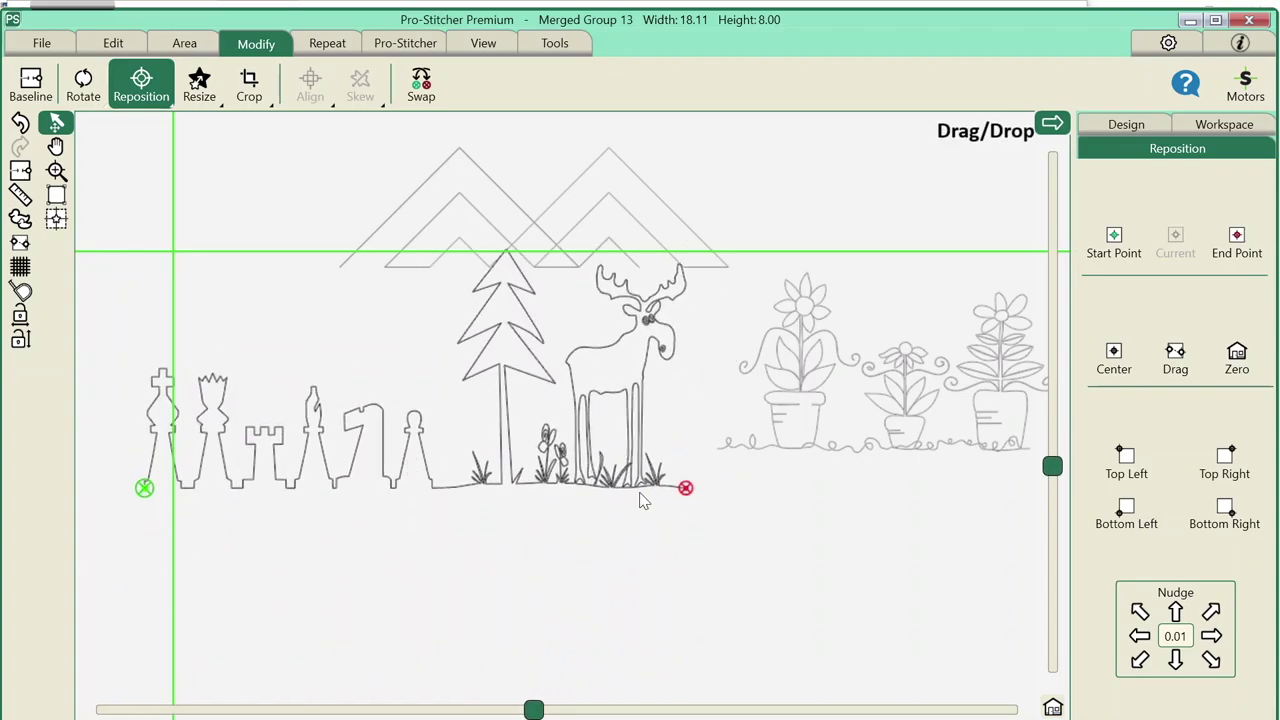
- Spread the merged chess-and-moose design and the flower pots apart, and place the crosshair in the gap between the moose and the pots
click(793, 427)
mouse_move(793, 427)
mouse_down()
mouse_move(773, 436)
mouse_move(782, 430)
mouse_up()
click(660, 345)
drag(706, 374, 606, 411)
click(790, 410)
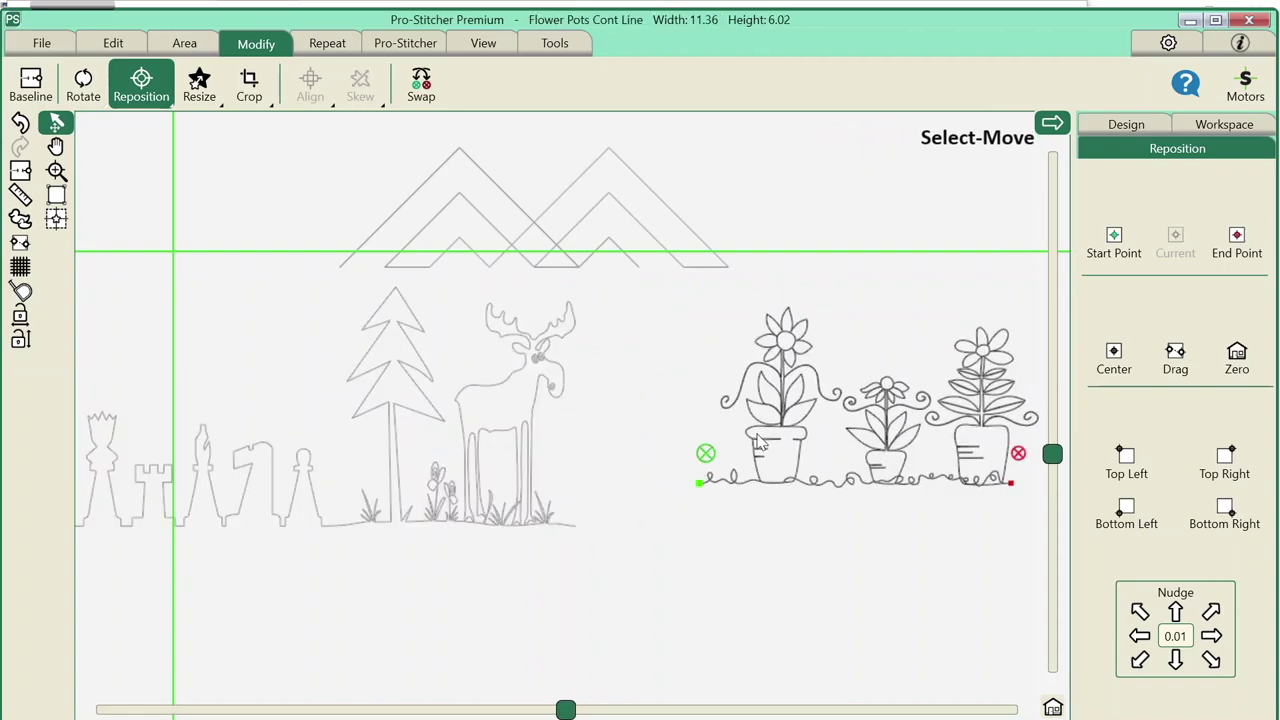
drag(790, 410, 775, 473)
click(58, 219)
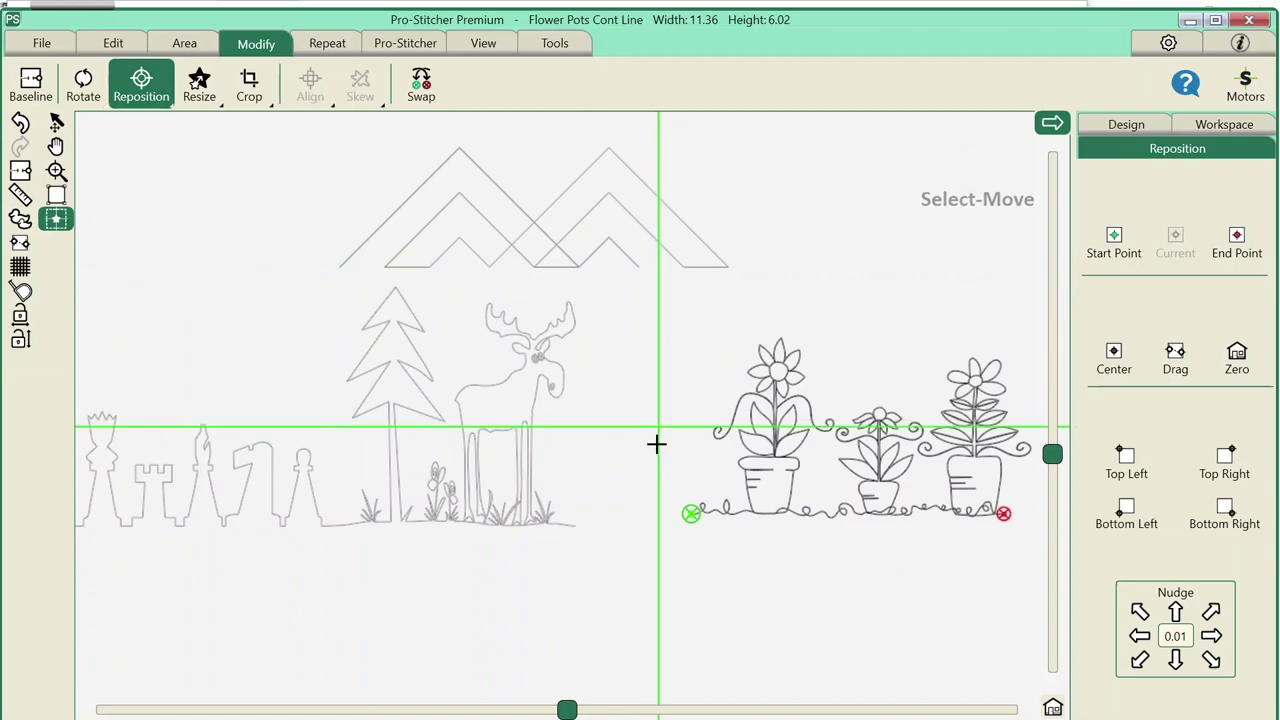
click(58, 123)
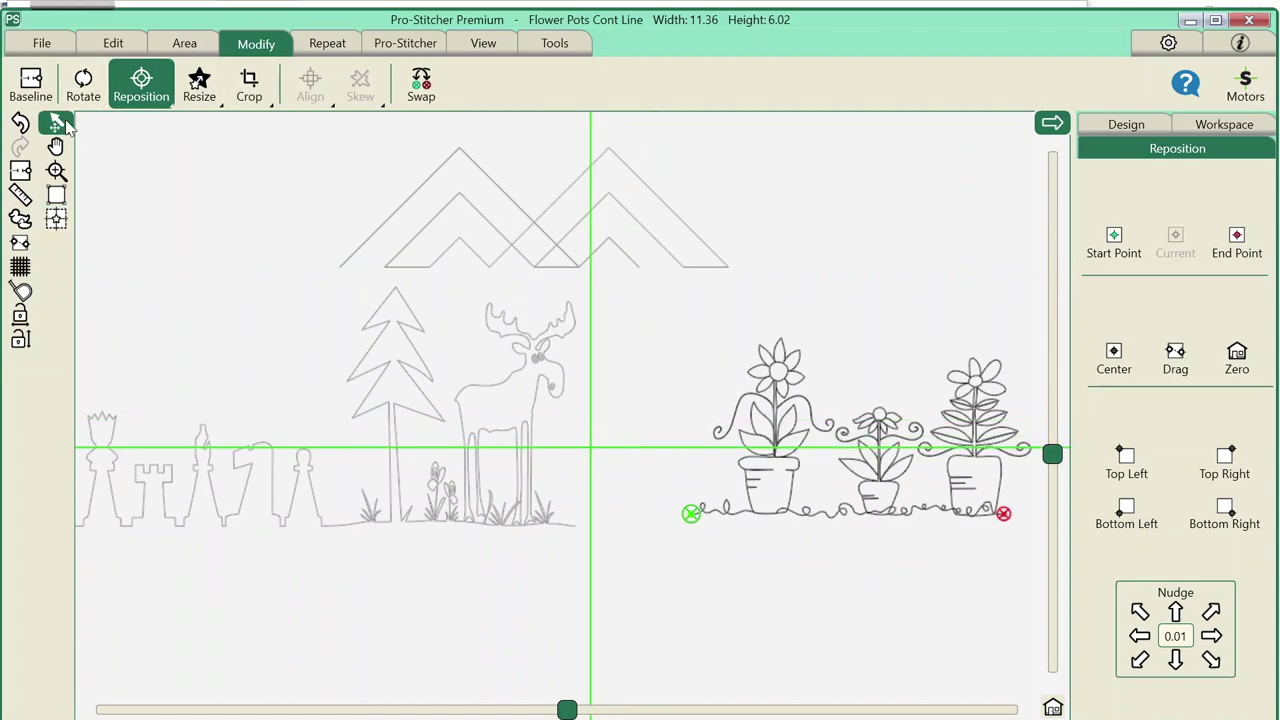
- Reposition the merged design's end point and the flower pots' start point to the crosshair, deselect, and move the crosshair up above the chess pieces
click(480, 396)
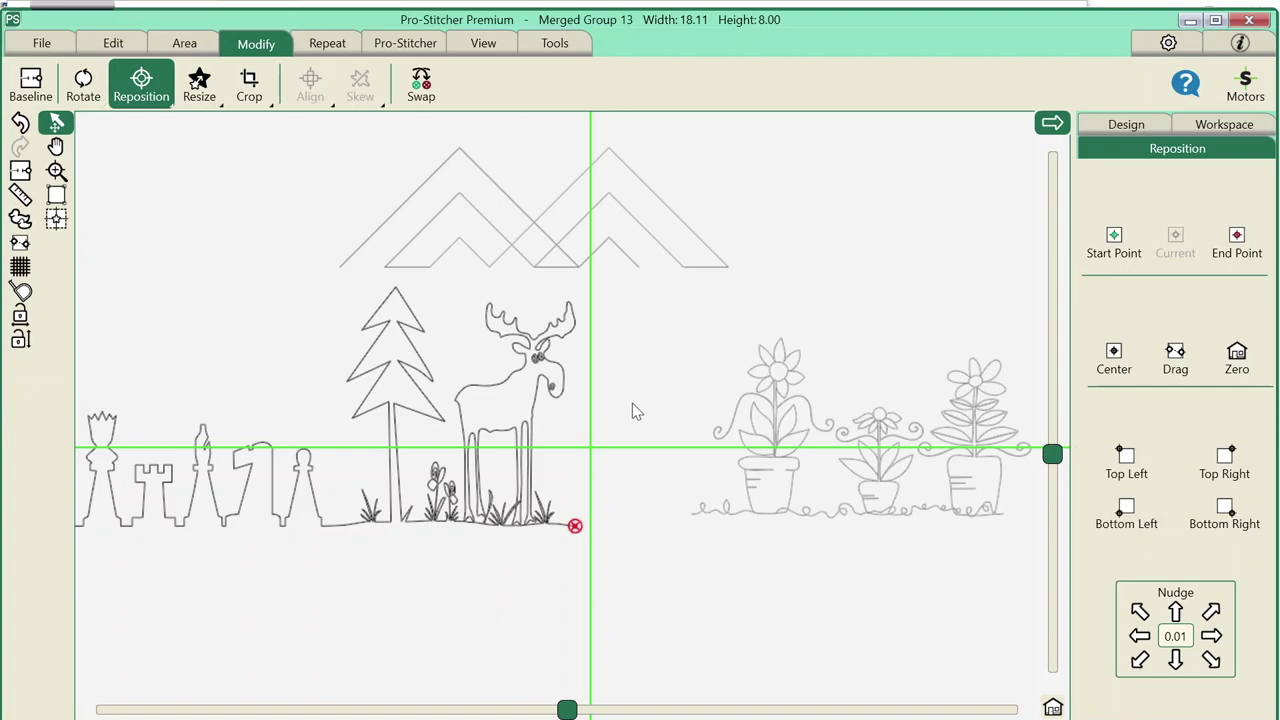
click(1237, 238)
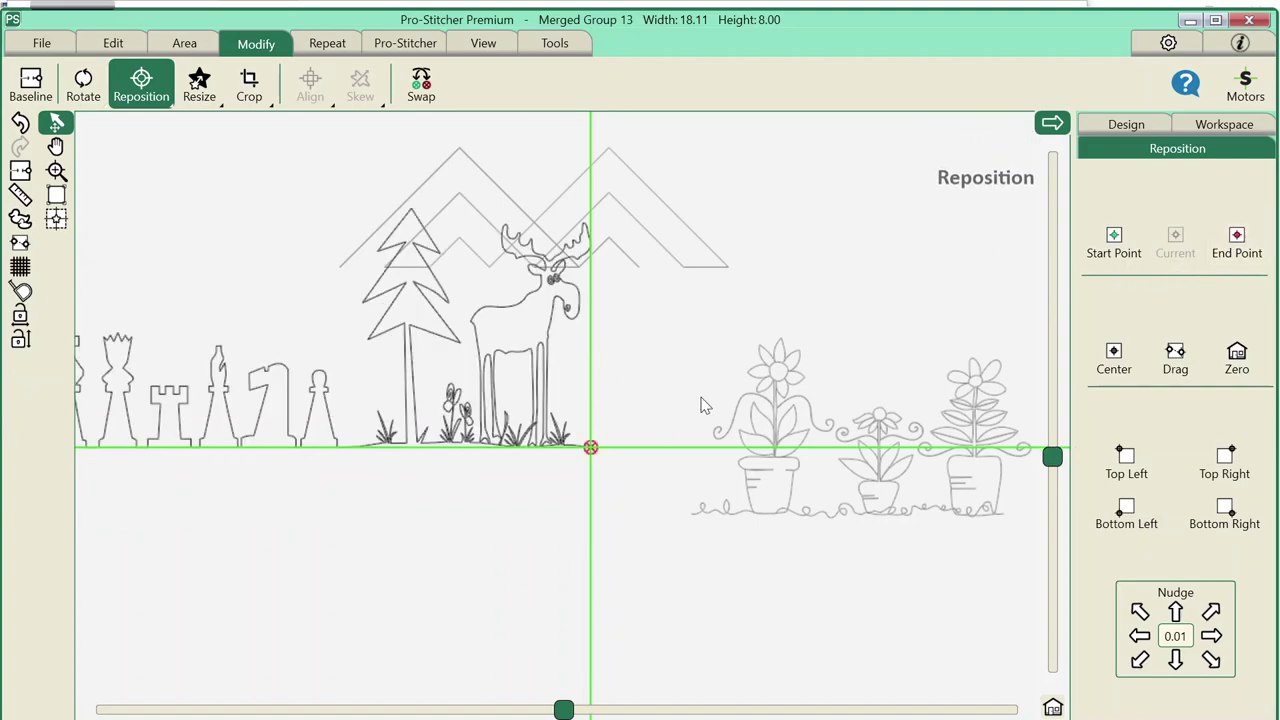
click(866, 402)
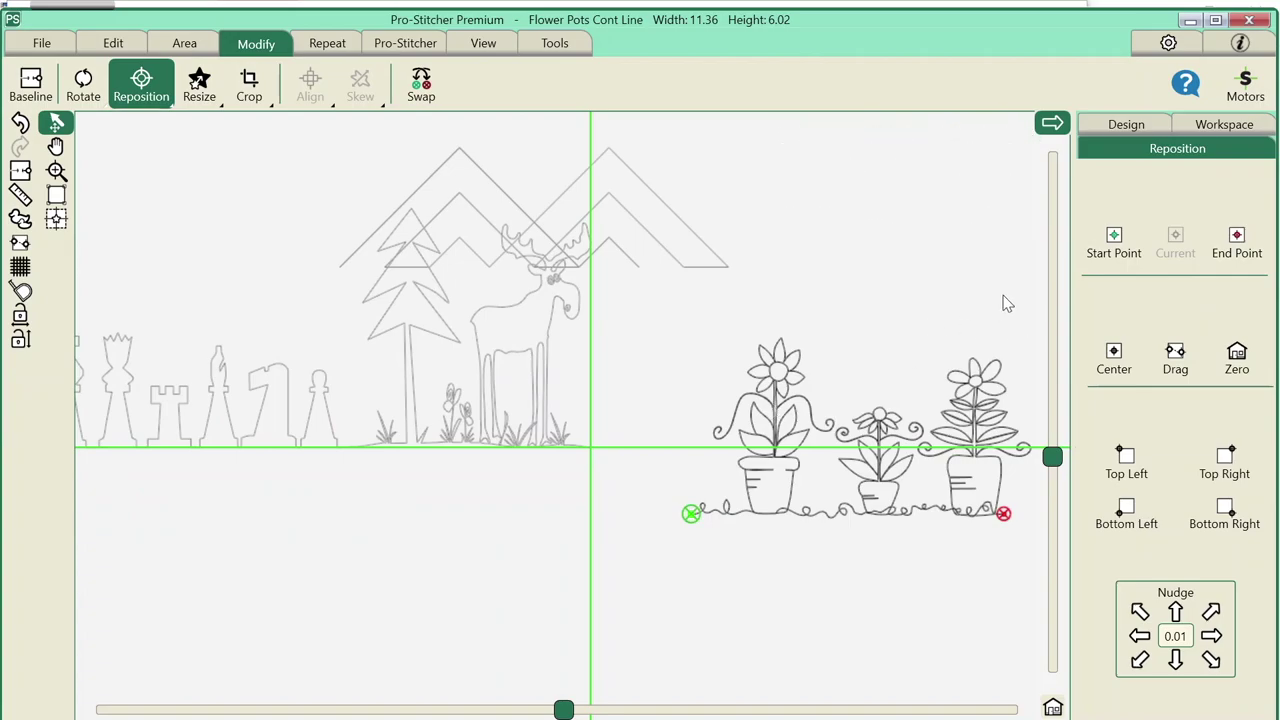
click(1114, 238)
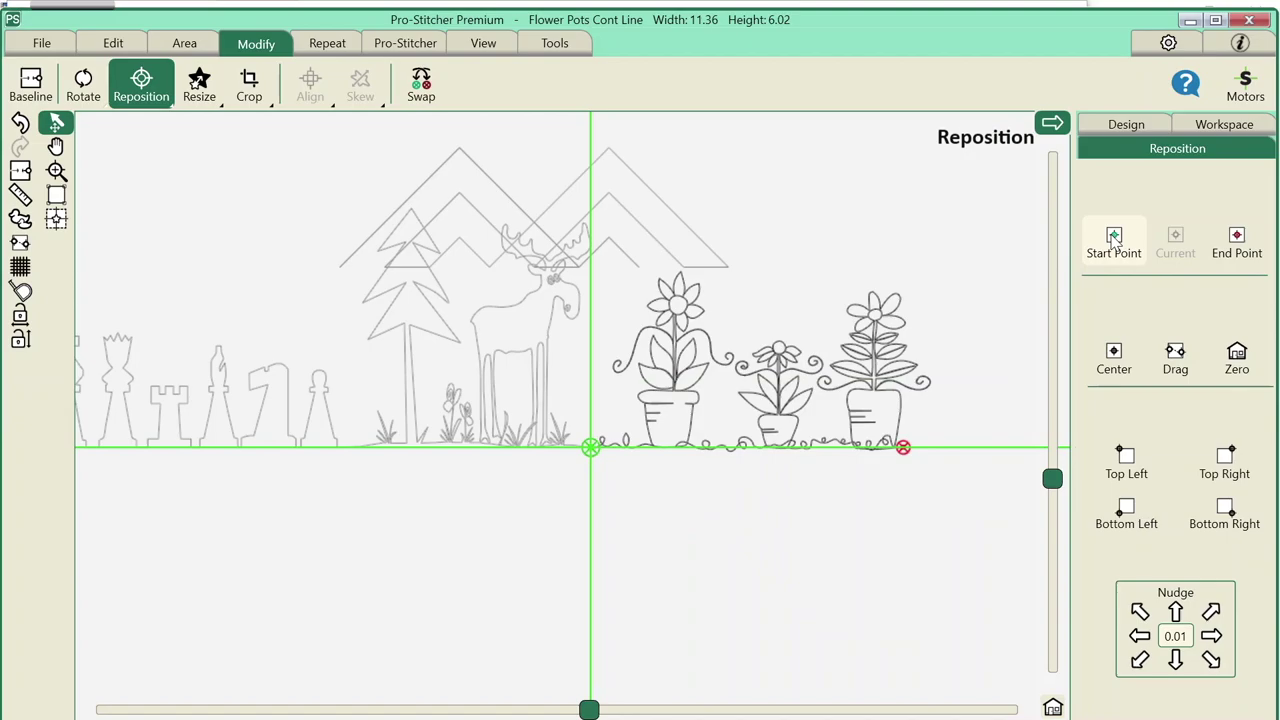
click(760, 553)
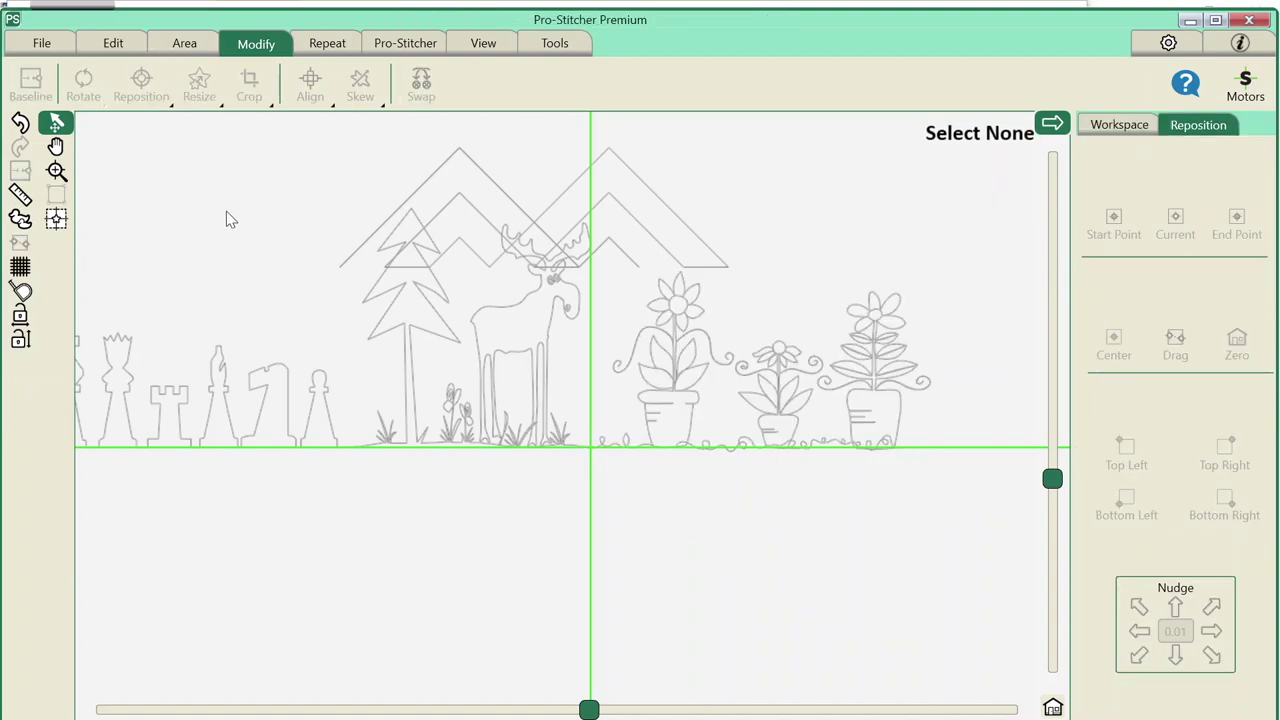
click(56, 218)
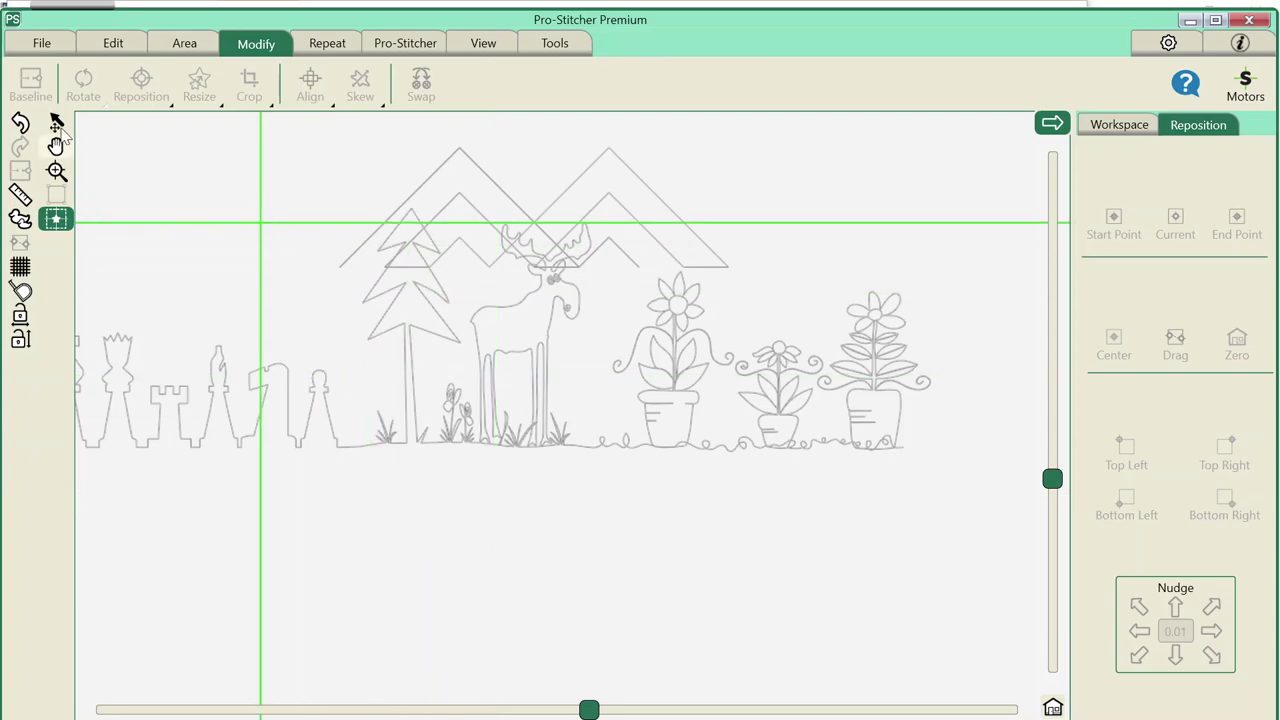
click(56, 121)
- Group the merged chess-and-moose design with the flower pots, and order Merged Group 13 before Flower Pots Cont Line within the group
drag(384, 499, 702, 422)
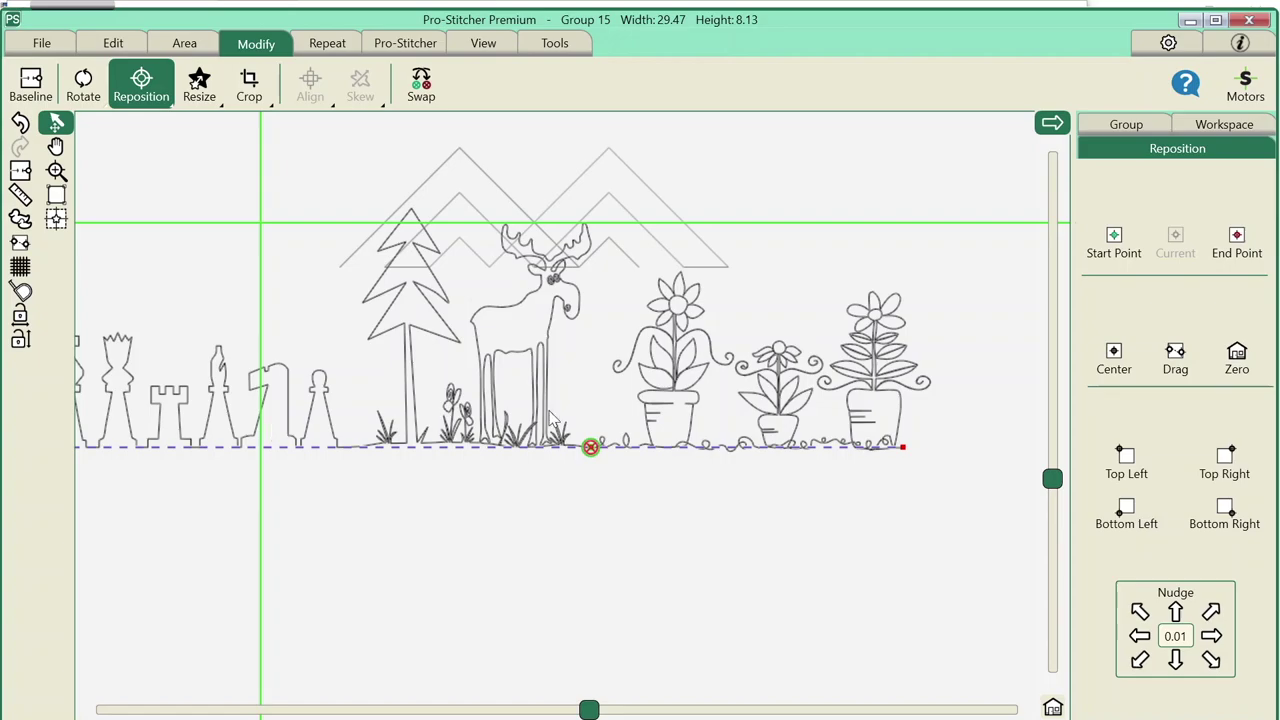
click(1230, 127)
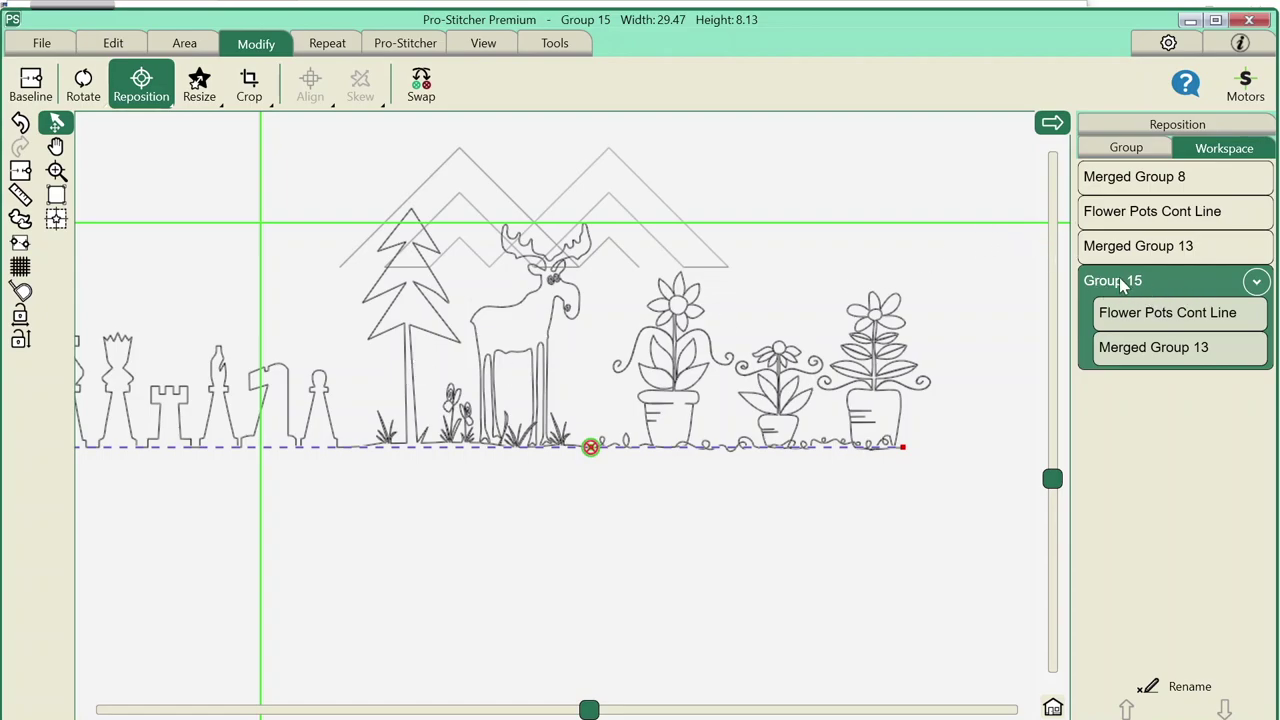
click(1128, 318)
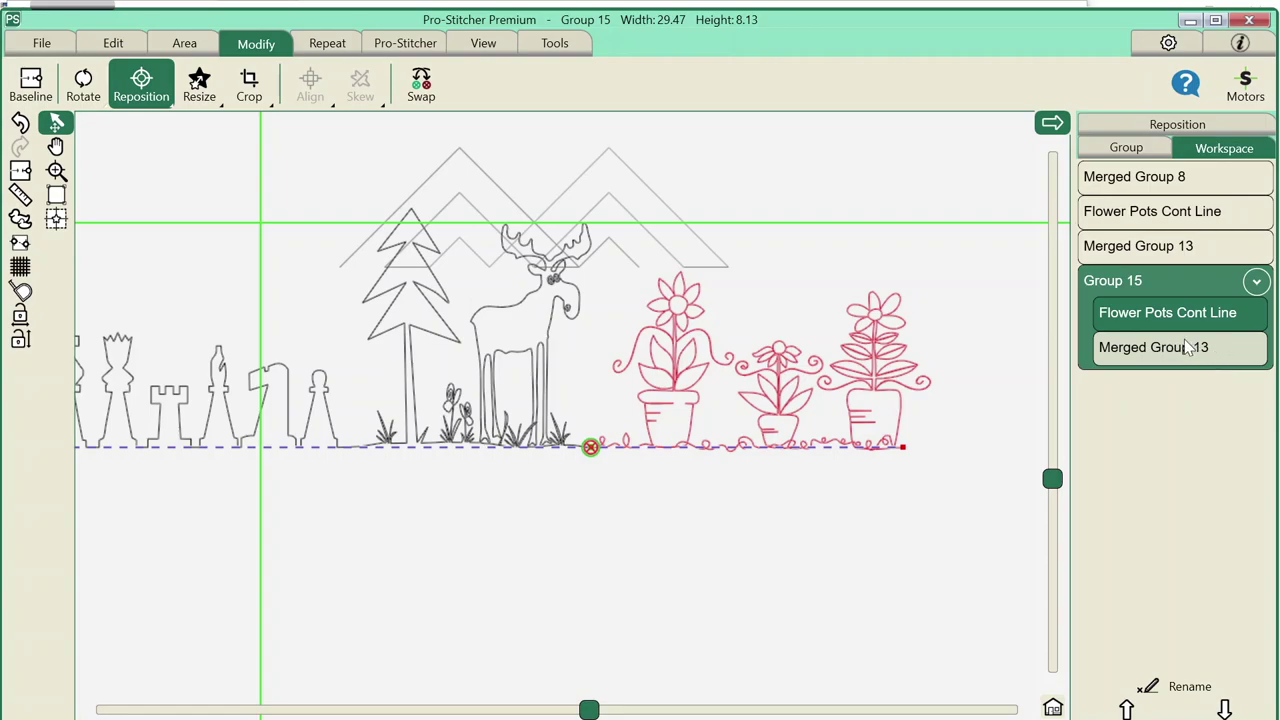
click(1218, 347)
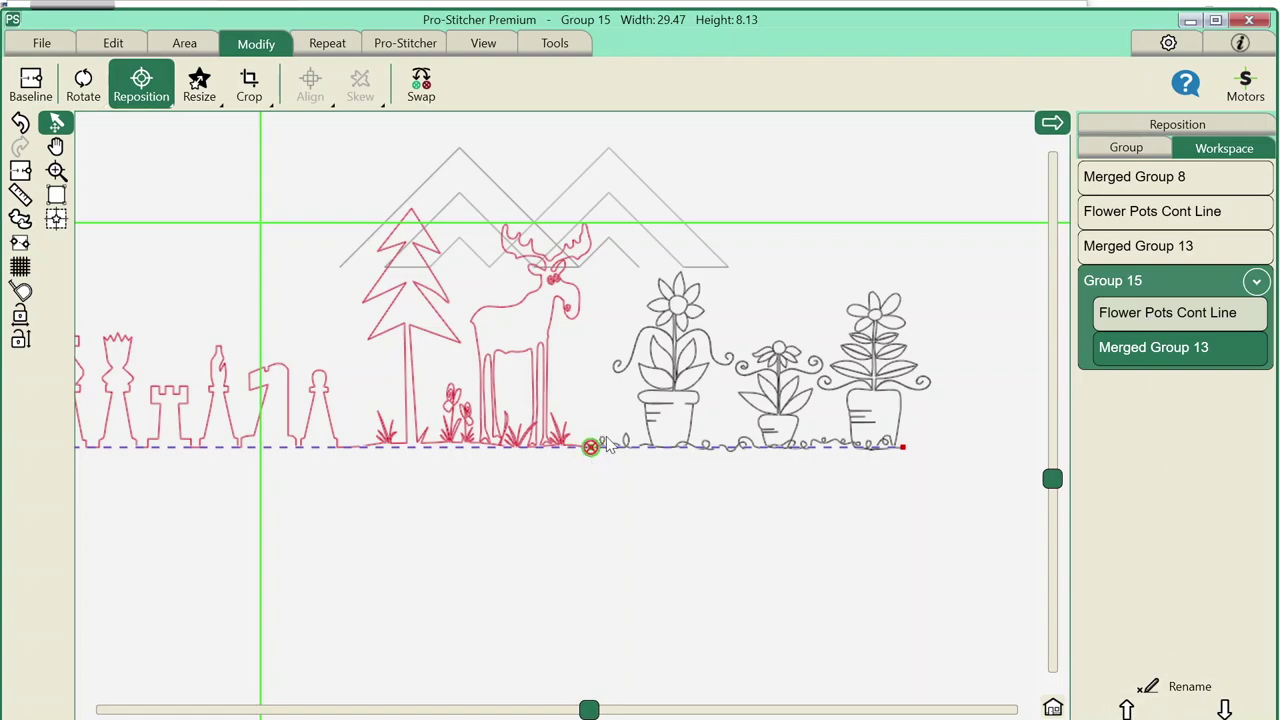
click(1127, 710)
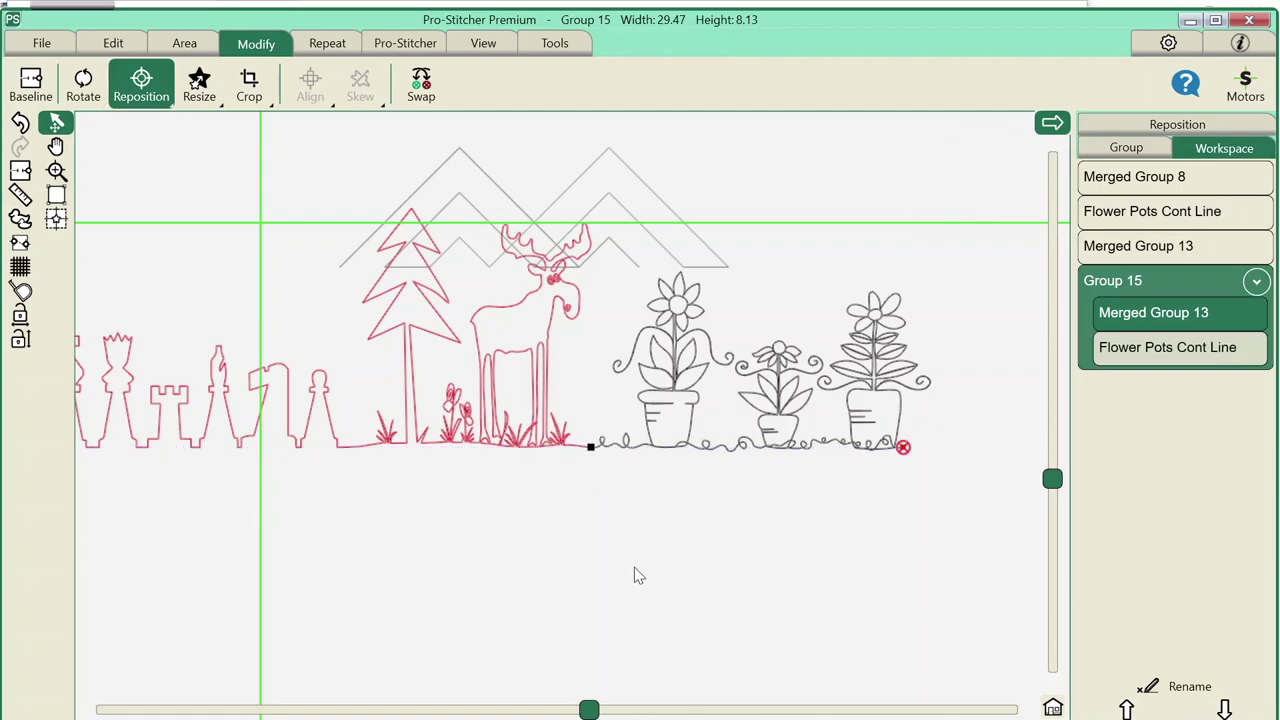
- Merge the reordered group into one design with Baseline, and separate the resulting row from the chevrons, keeping the chevrons above it
click(1052, 708)
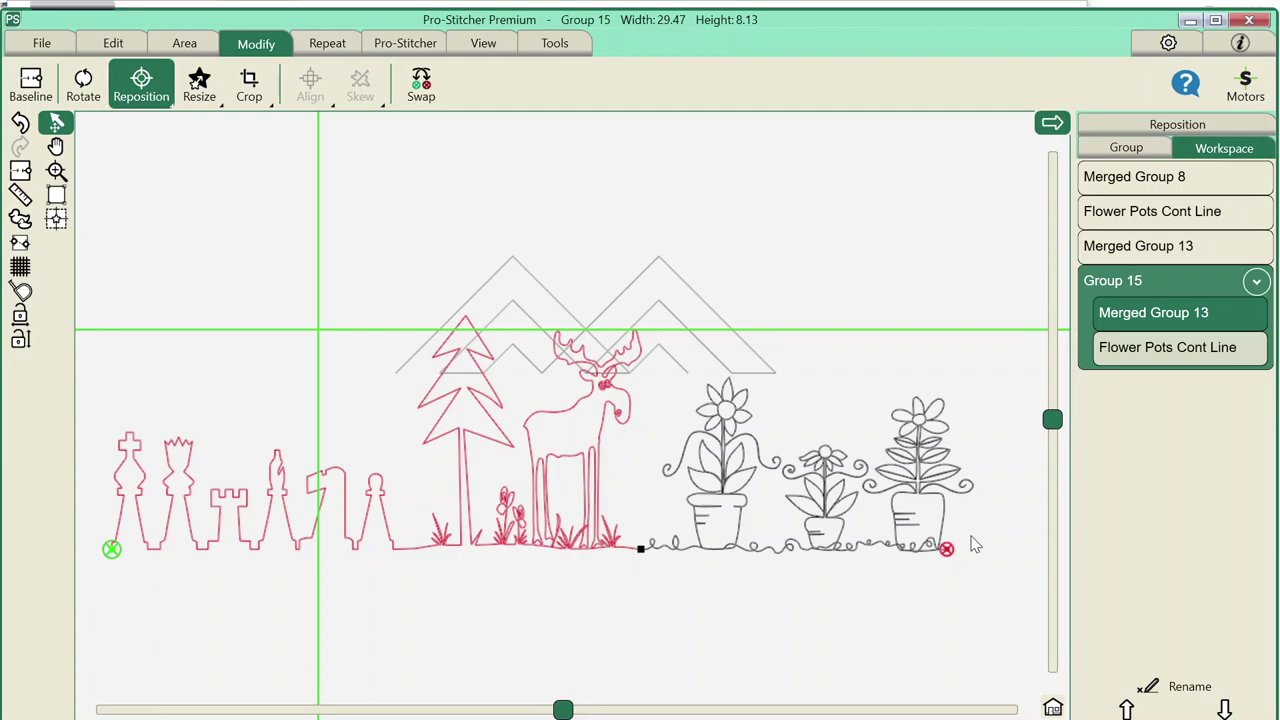
click(28, 100)
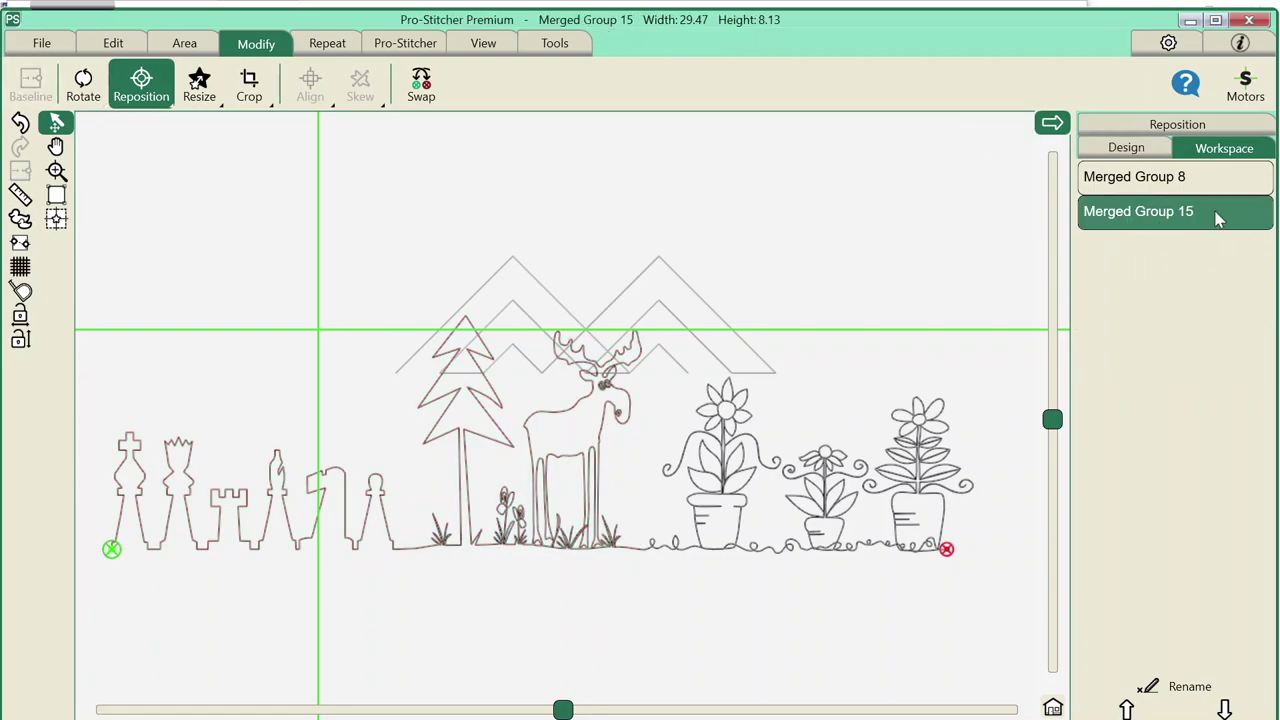
mouse_move(550, 510)
mouse_down()
mouse_move(563, 543)
mouse_move(513, 428)
mouse_move(564, 420)
mouse_up()
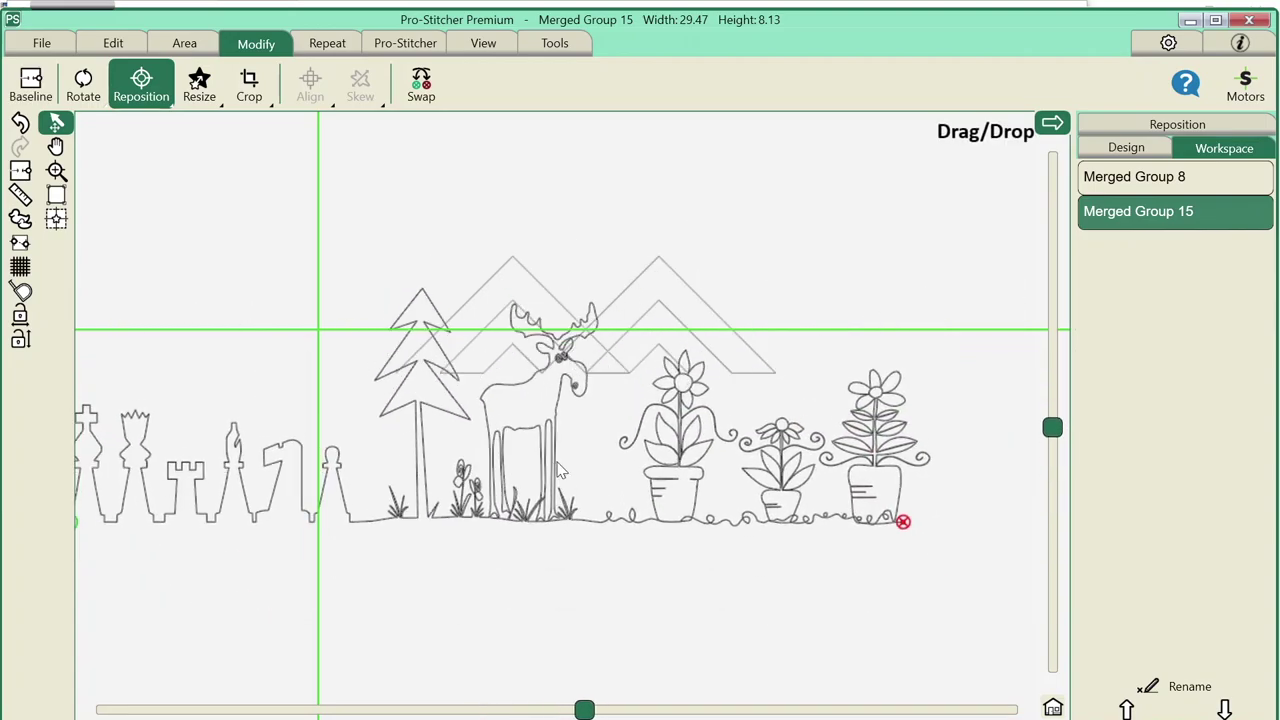
scroll(564, 420, down, 3)
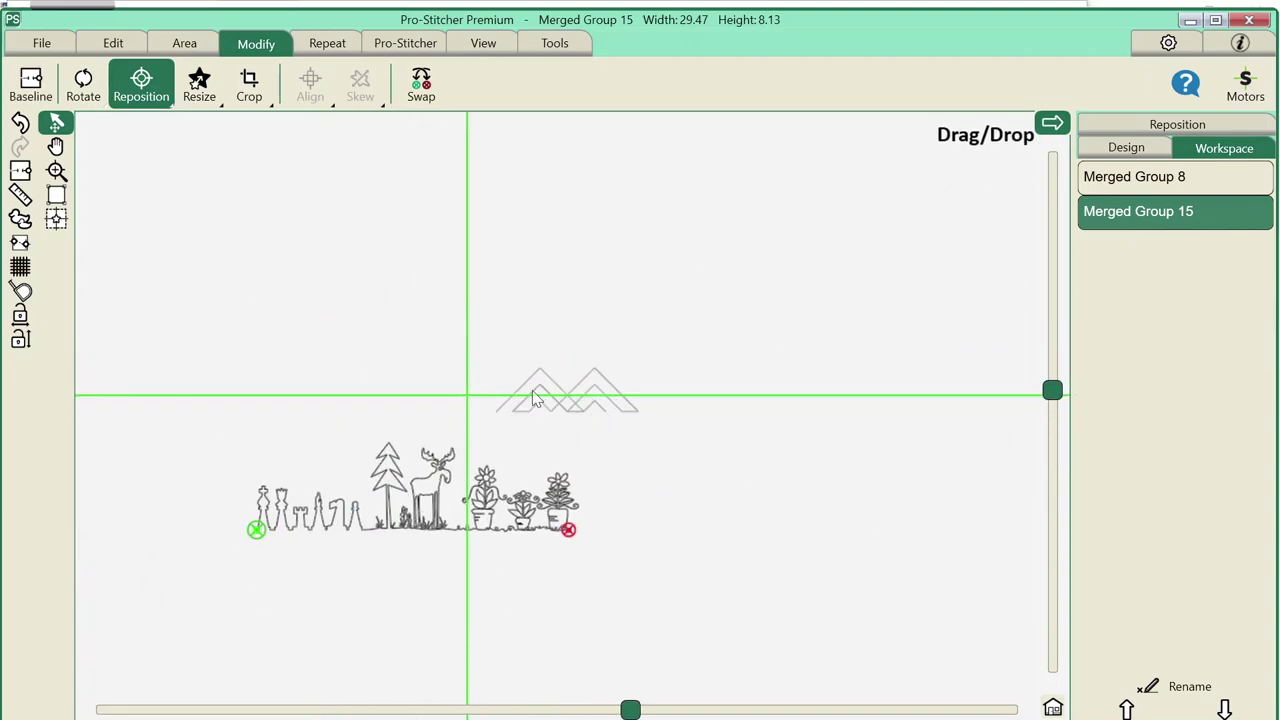
click(552, 393)
click(337, 143)
click(363, 480)
click(337, 340)
- Repeat the merged row horizontally 4 times and turn on point-to-point so the repeats connect
click(327, 43)
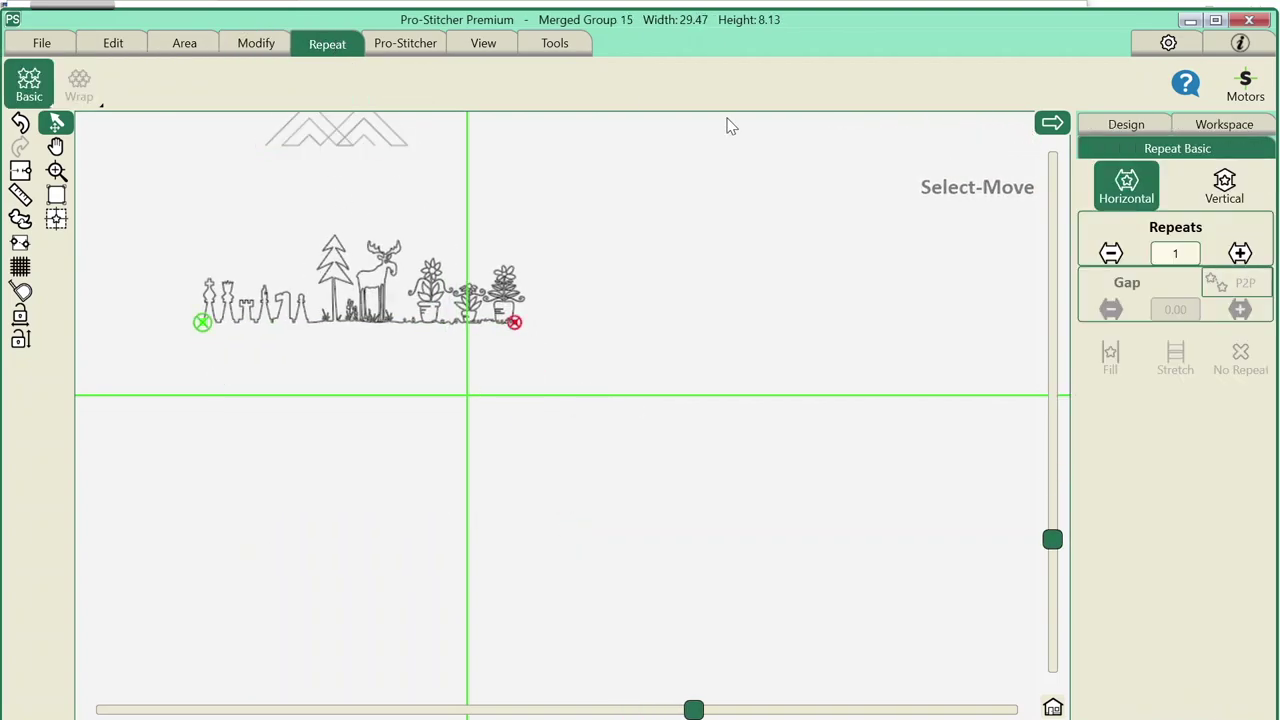
click(1240, 253)
click(1240, 253)
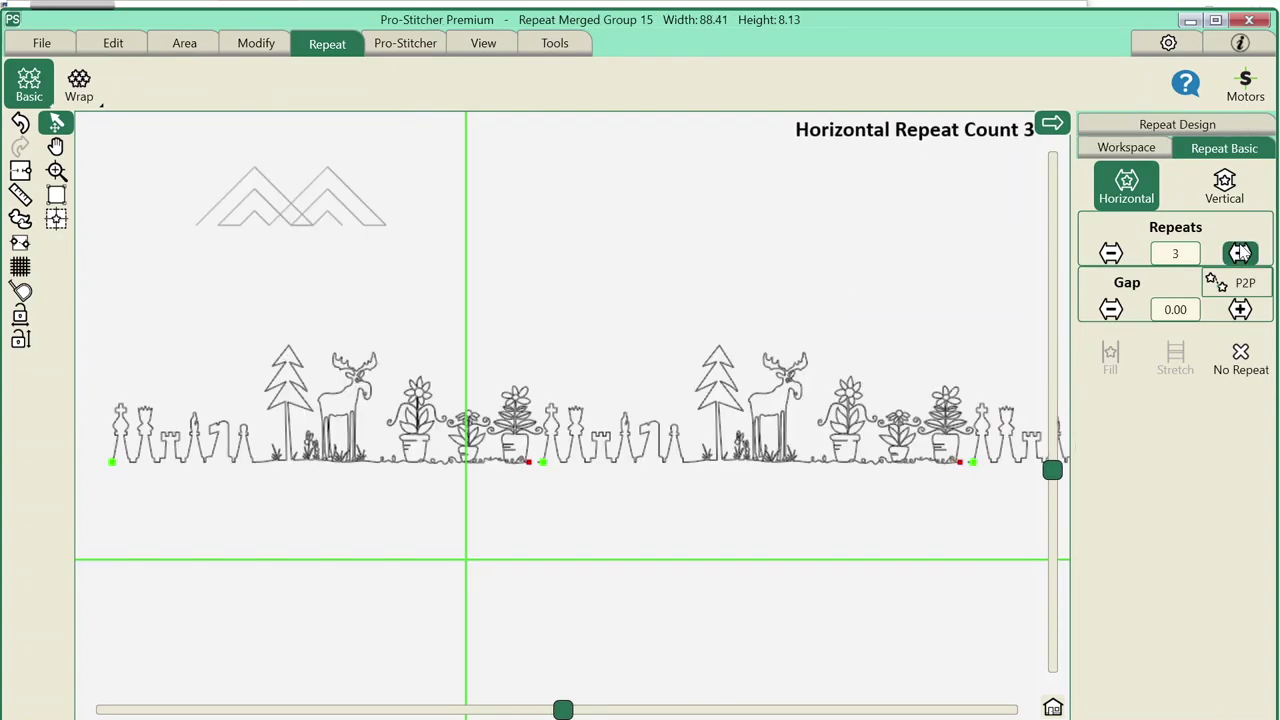
click(1240, 253)
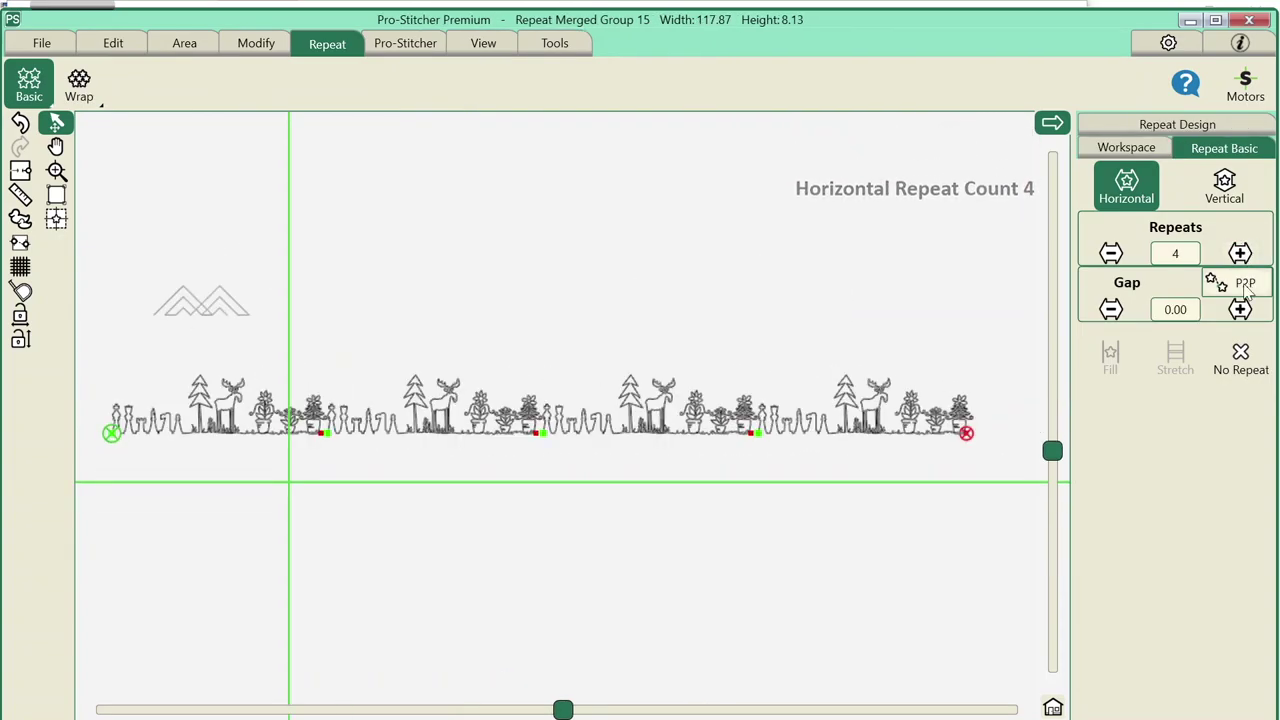
click(1240, 283)
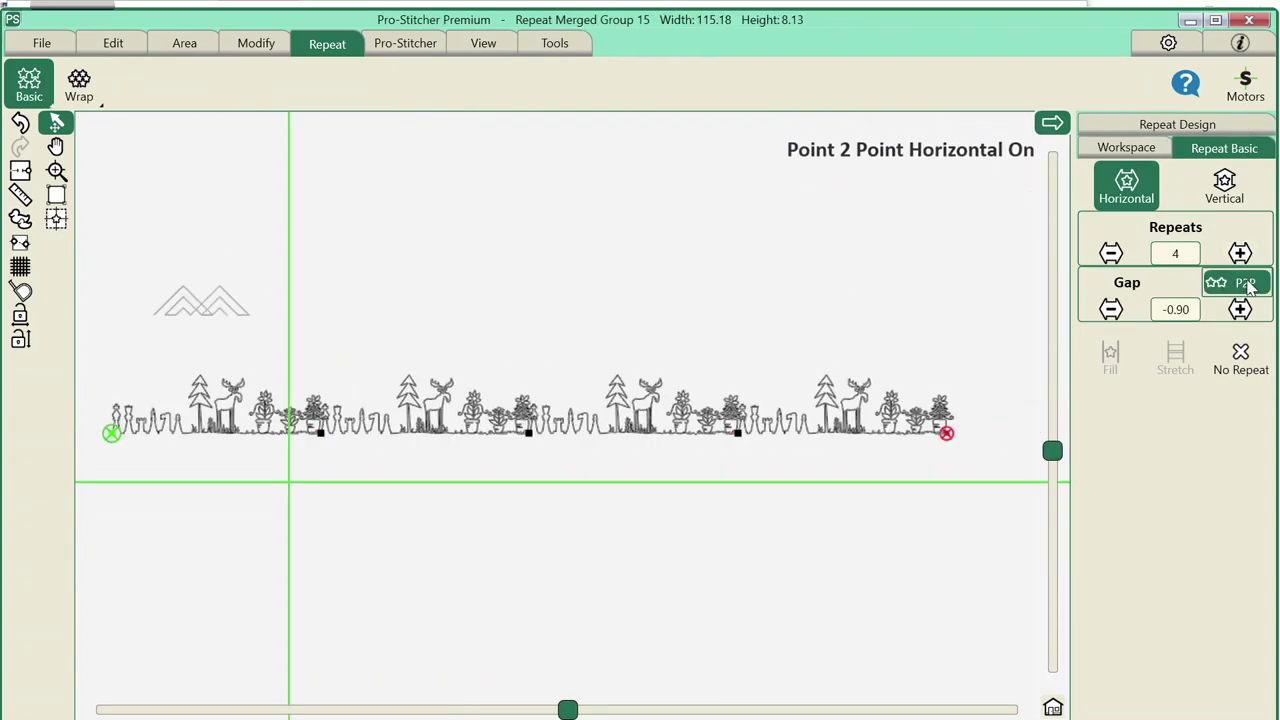
- Examine the connected repeats up close, including the join between the last flower pot and the chess king and the transitions along the row
click(56, 171)
drag(108, 338, 978, 451)
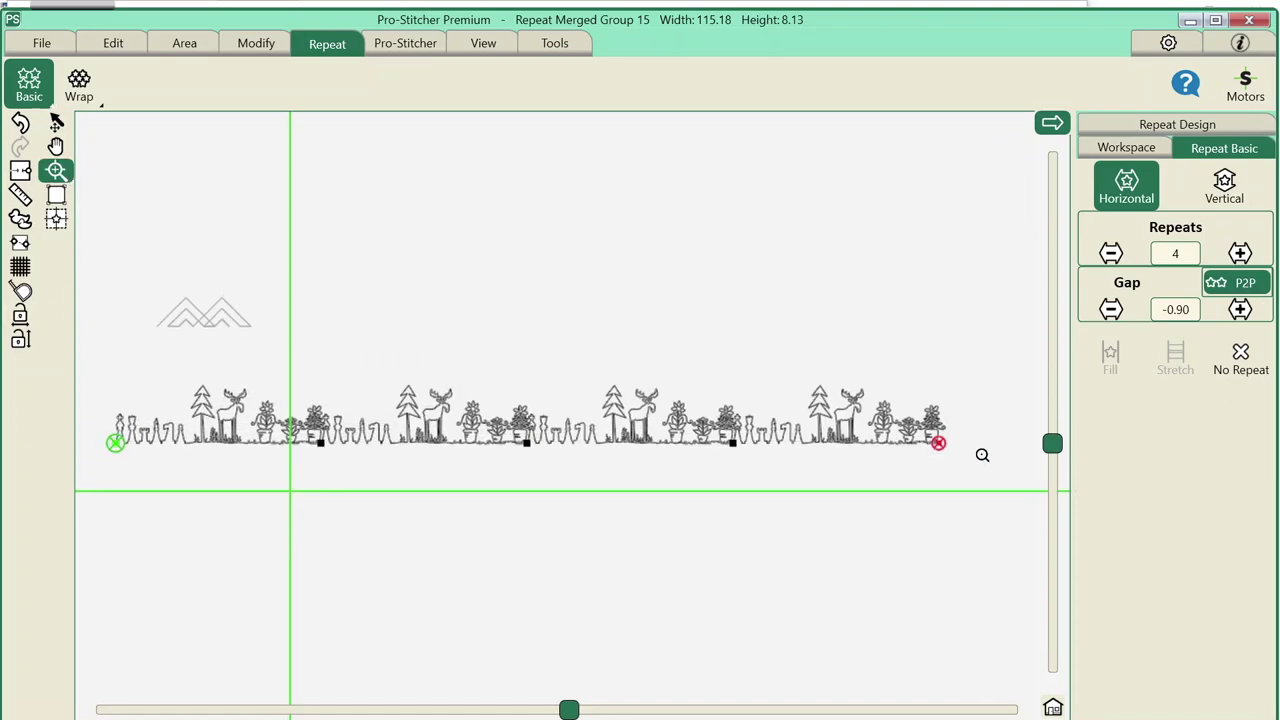
drag(362, 367, 770, 440)
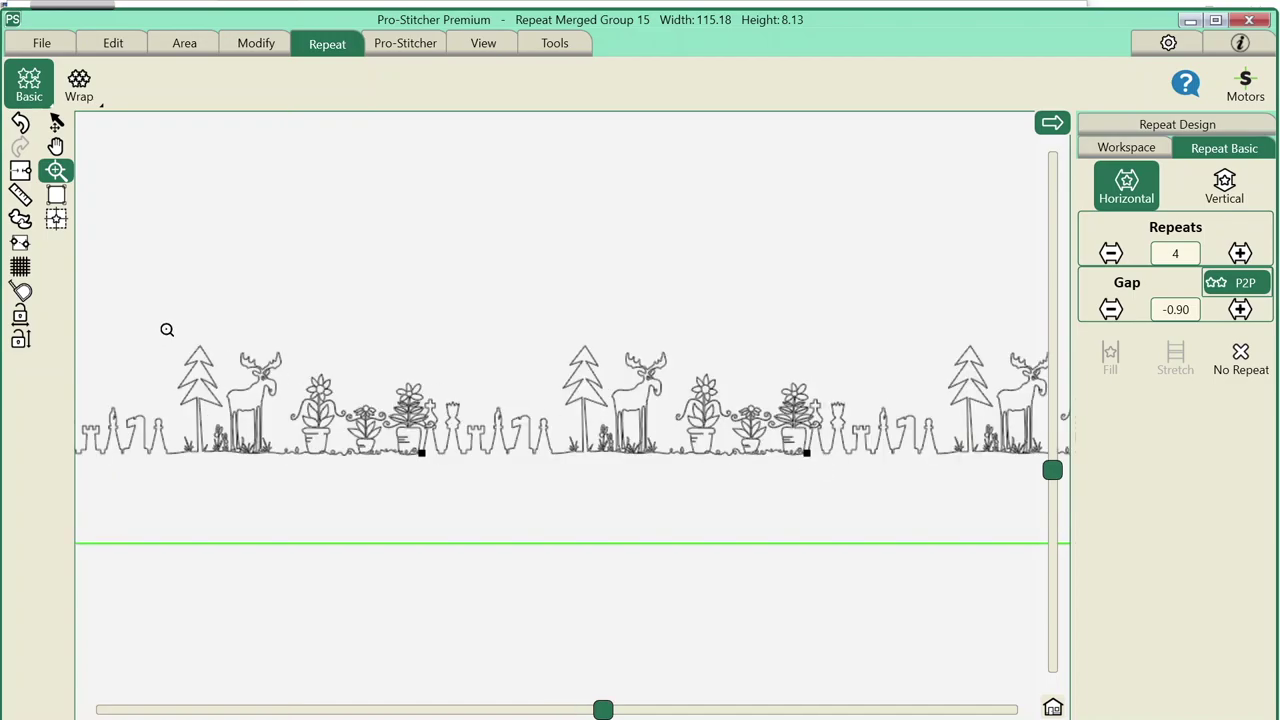
drag(170, 331, 686, 520)
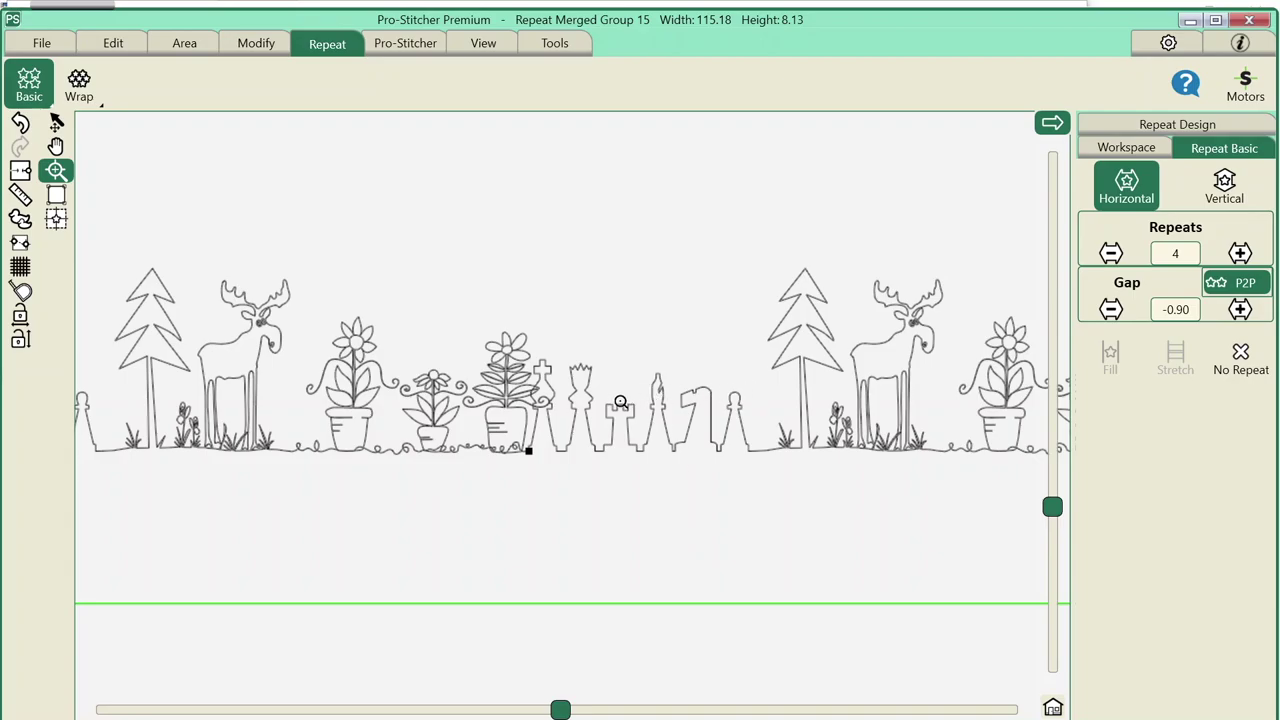
drag(460, 314, 597, 462)
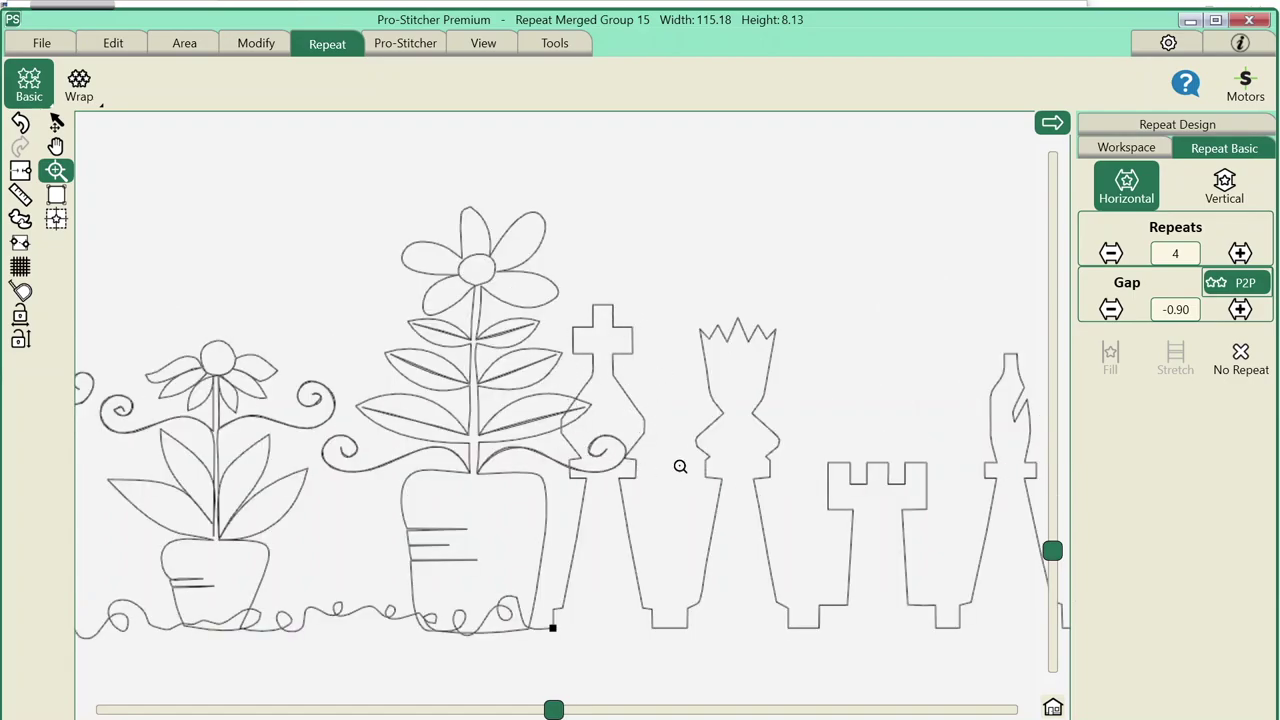
drag(553, 710, 480, 710)
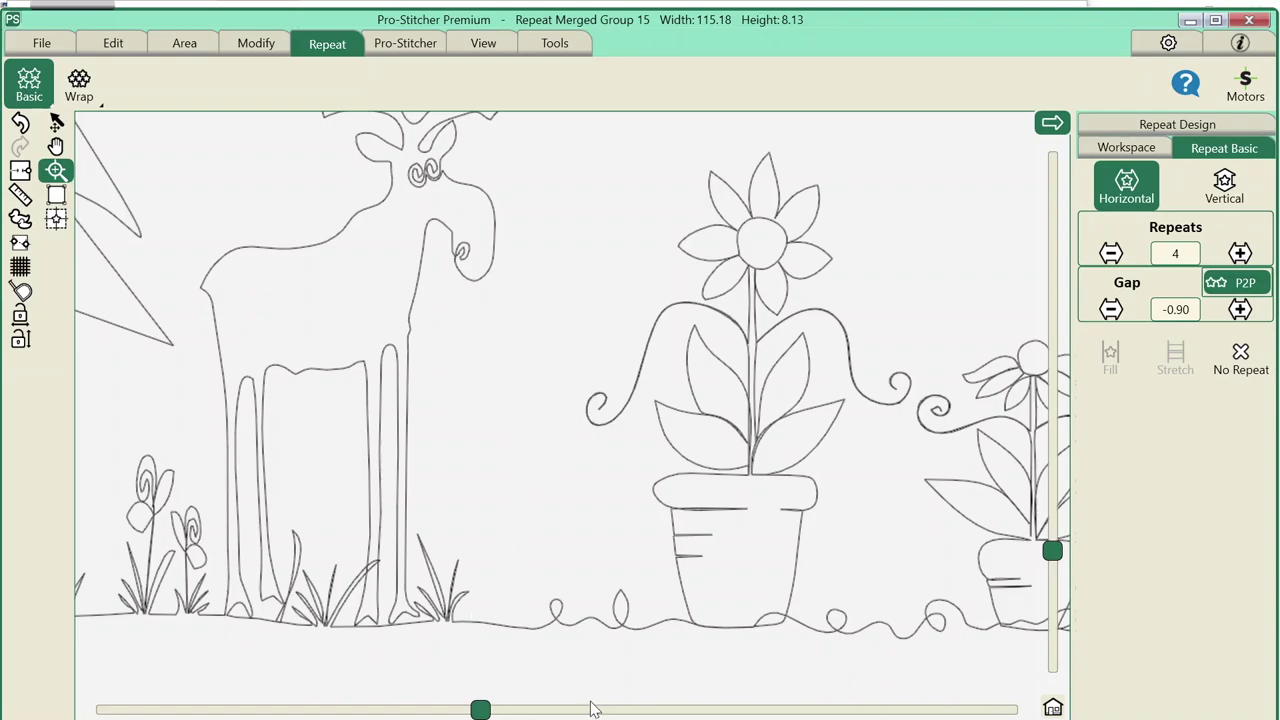
drag(480, 710, 522, 710)
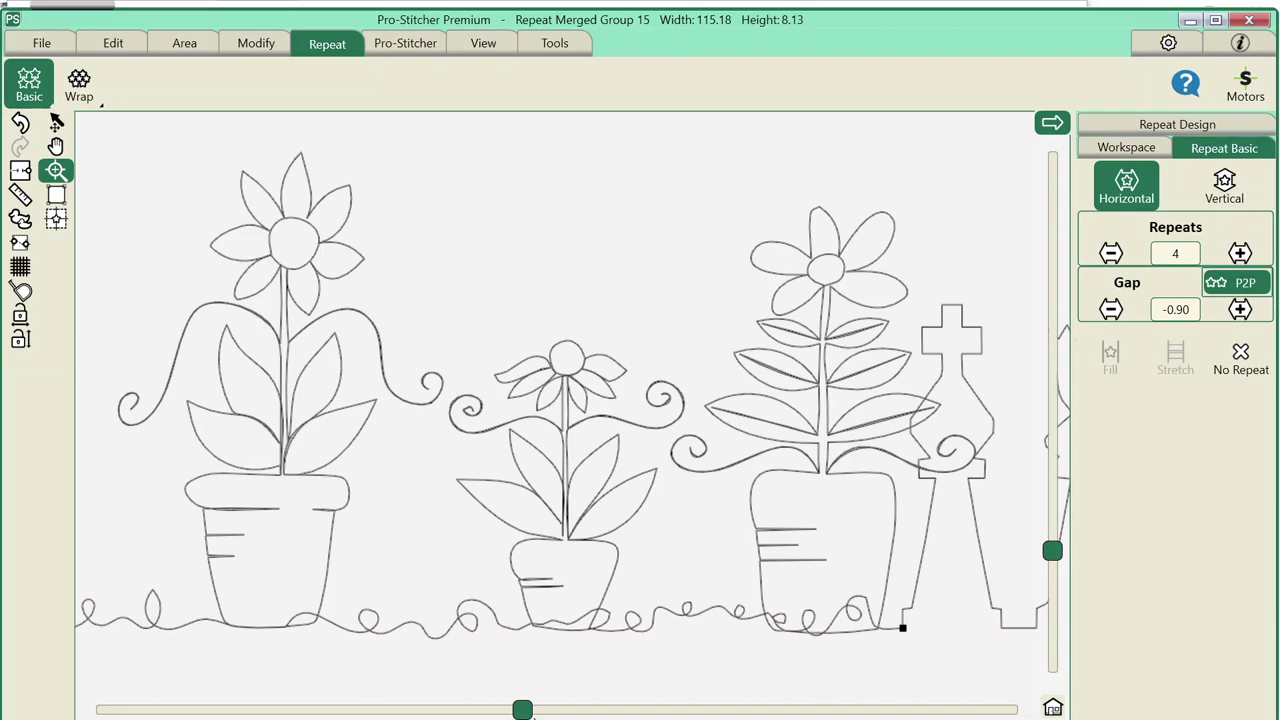
drag(522, 710, 561, 710)
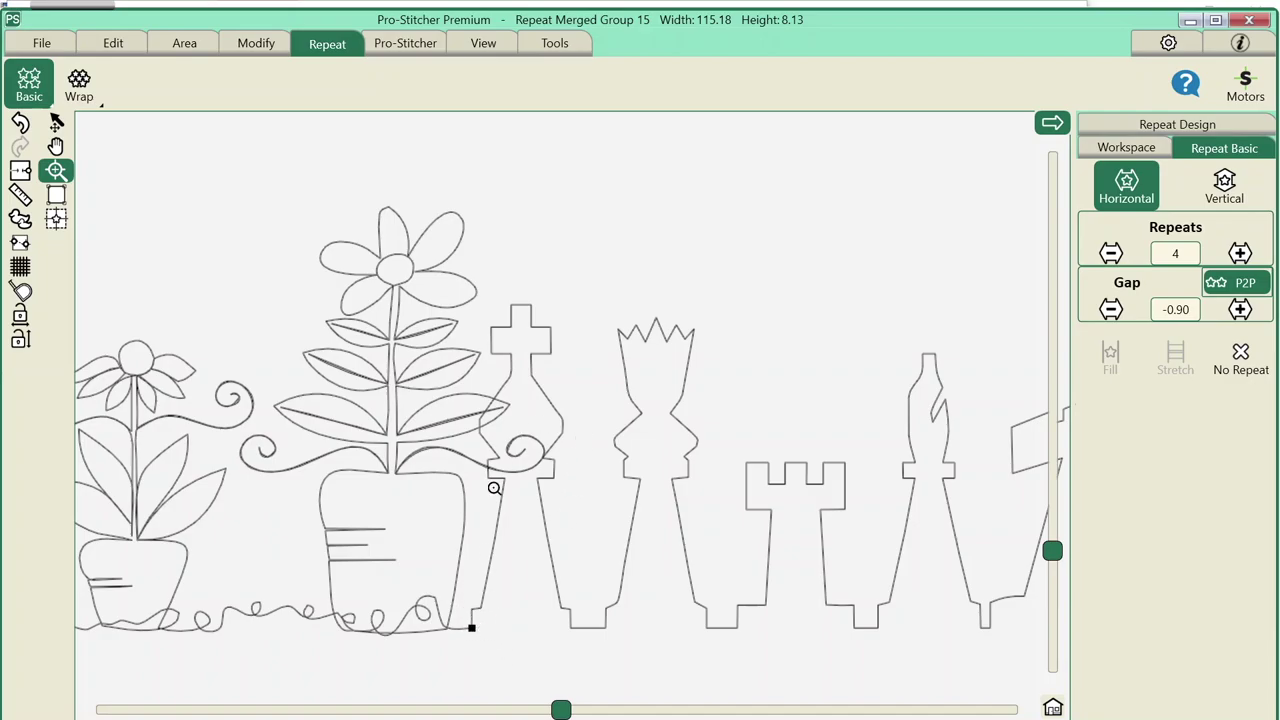
drag(561, 710, 659, 710)
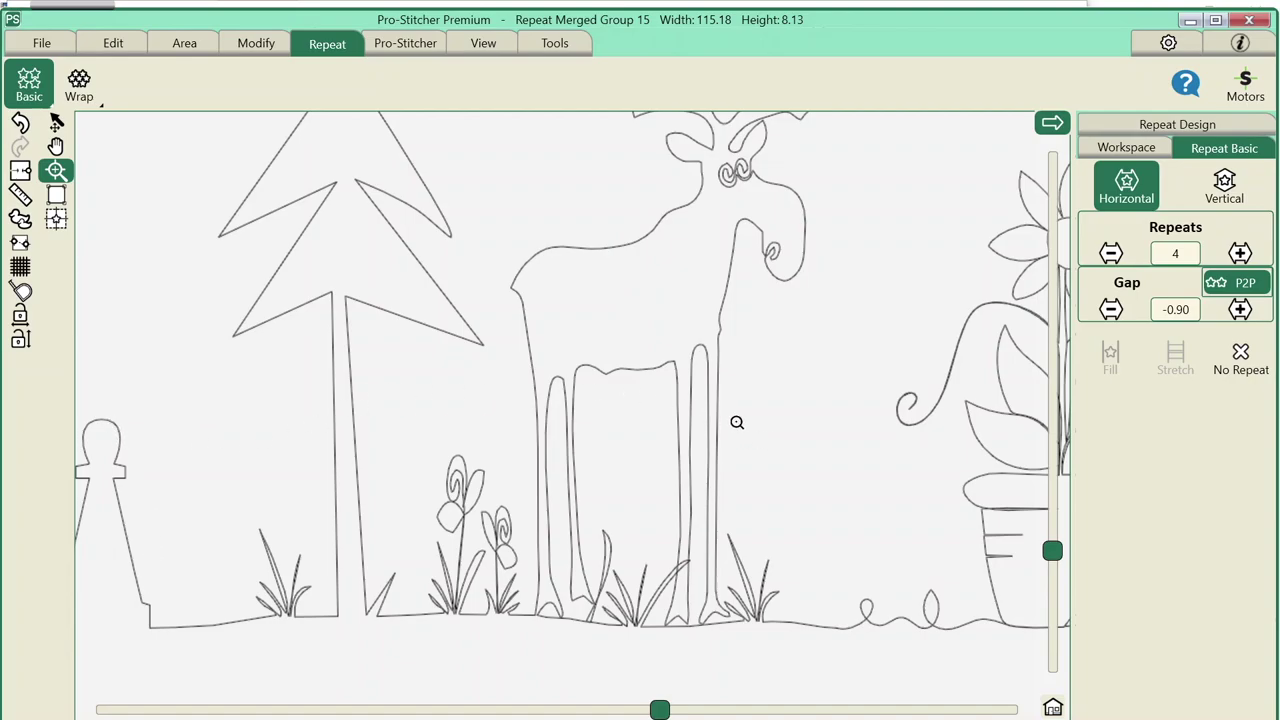
scroll(766, 420, down, 3)
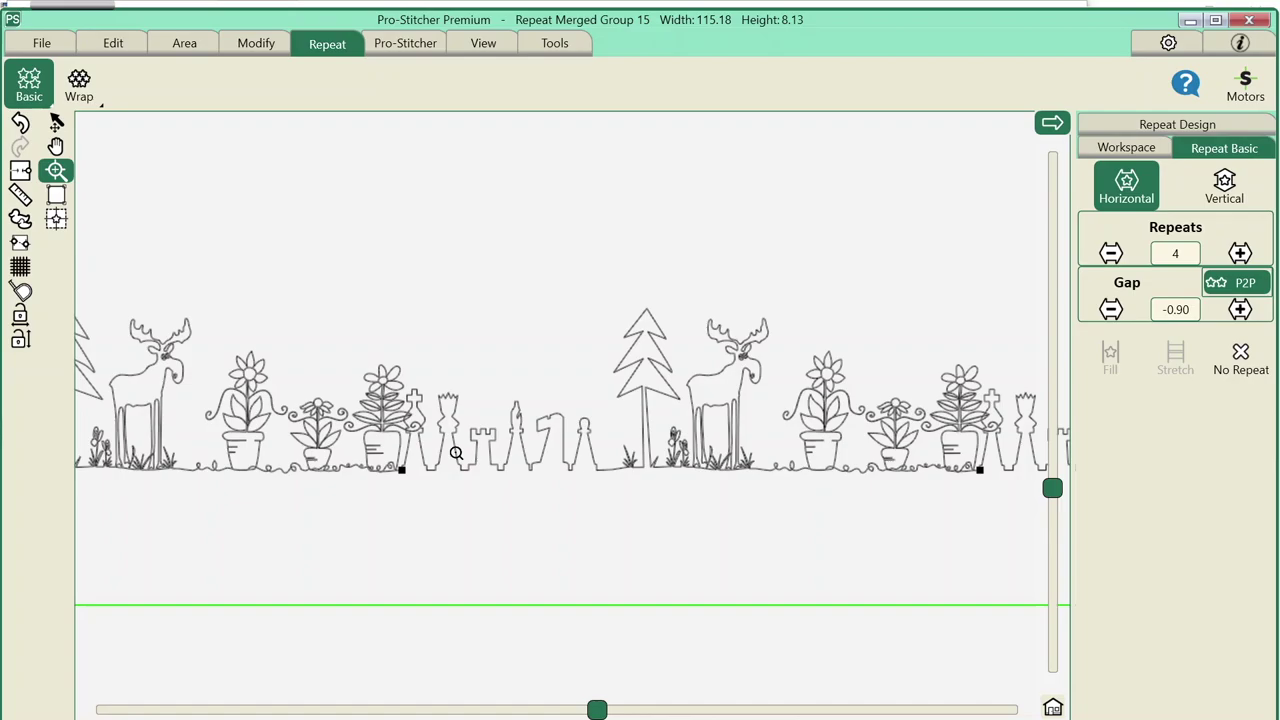
scroll(289, 447, down, 2)
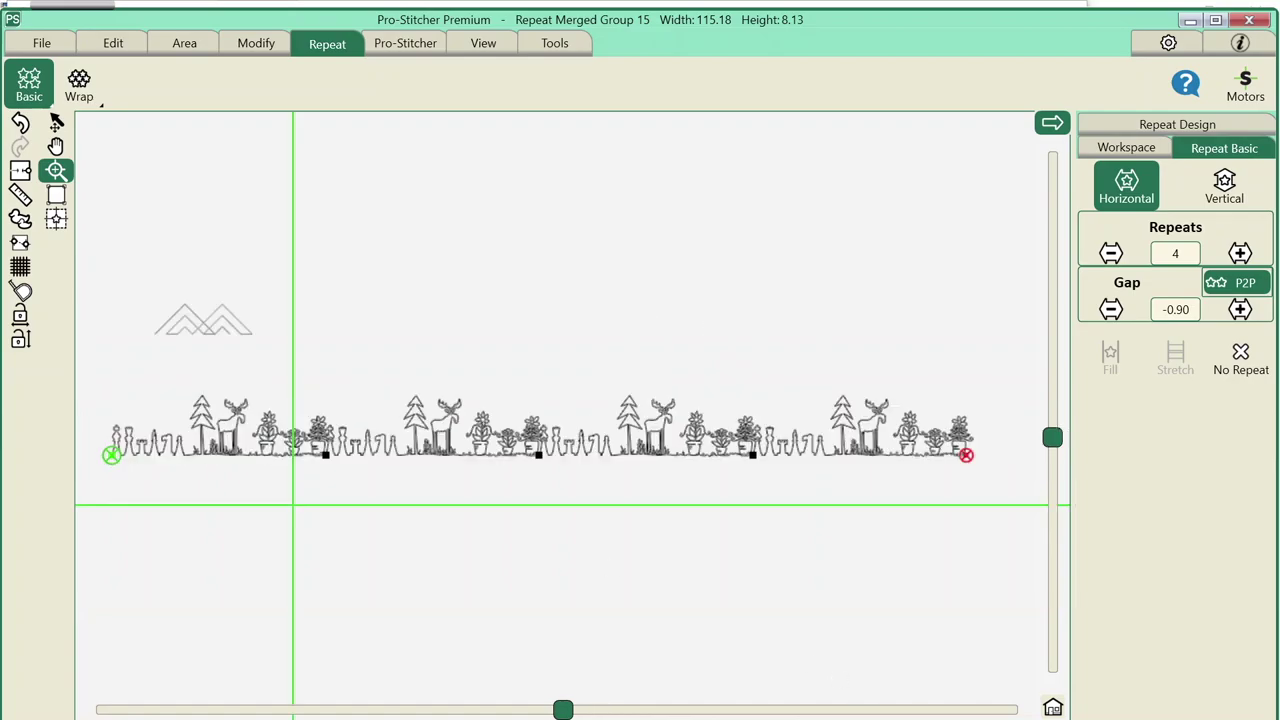